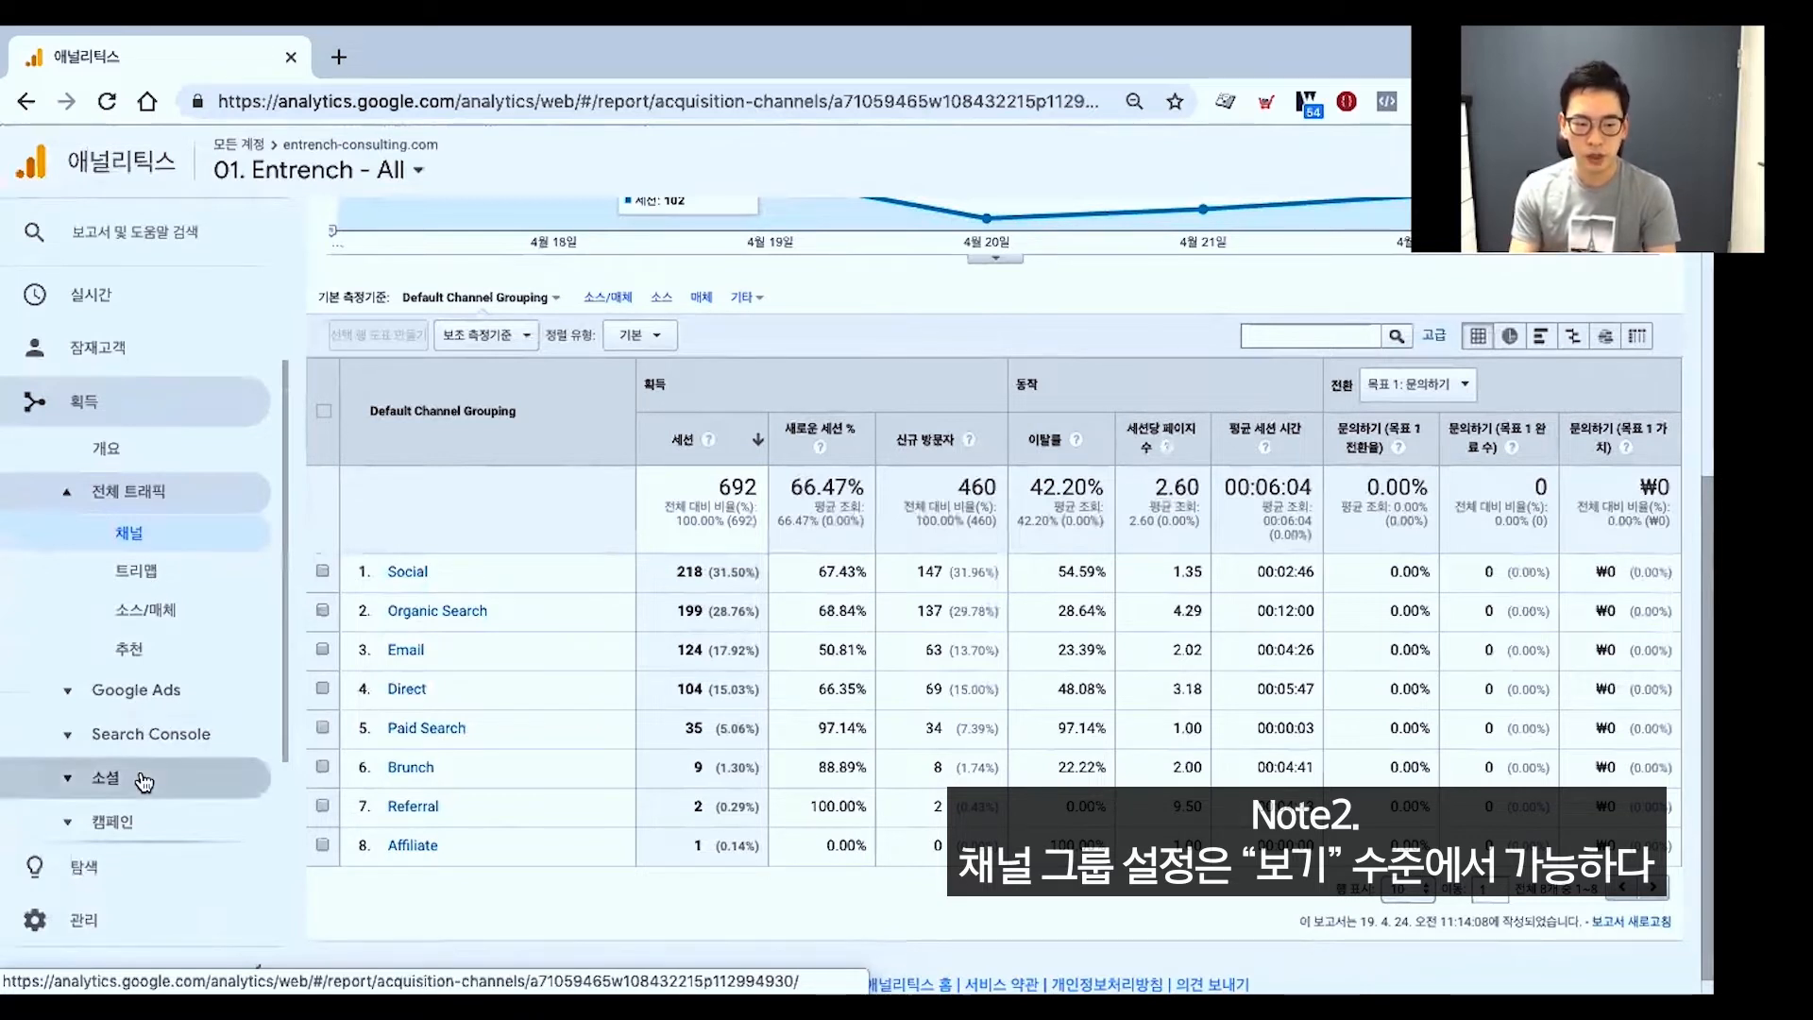
# Open the channel groups list in the admin channel settings of the 01. Entrench - All view.
pyautogui.click(71, 921)
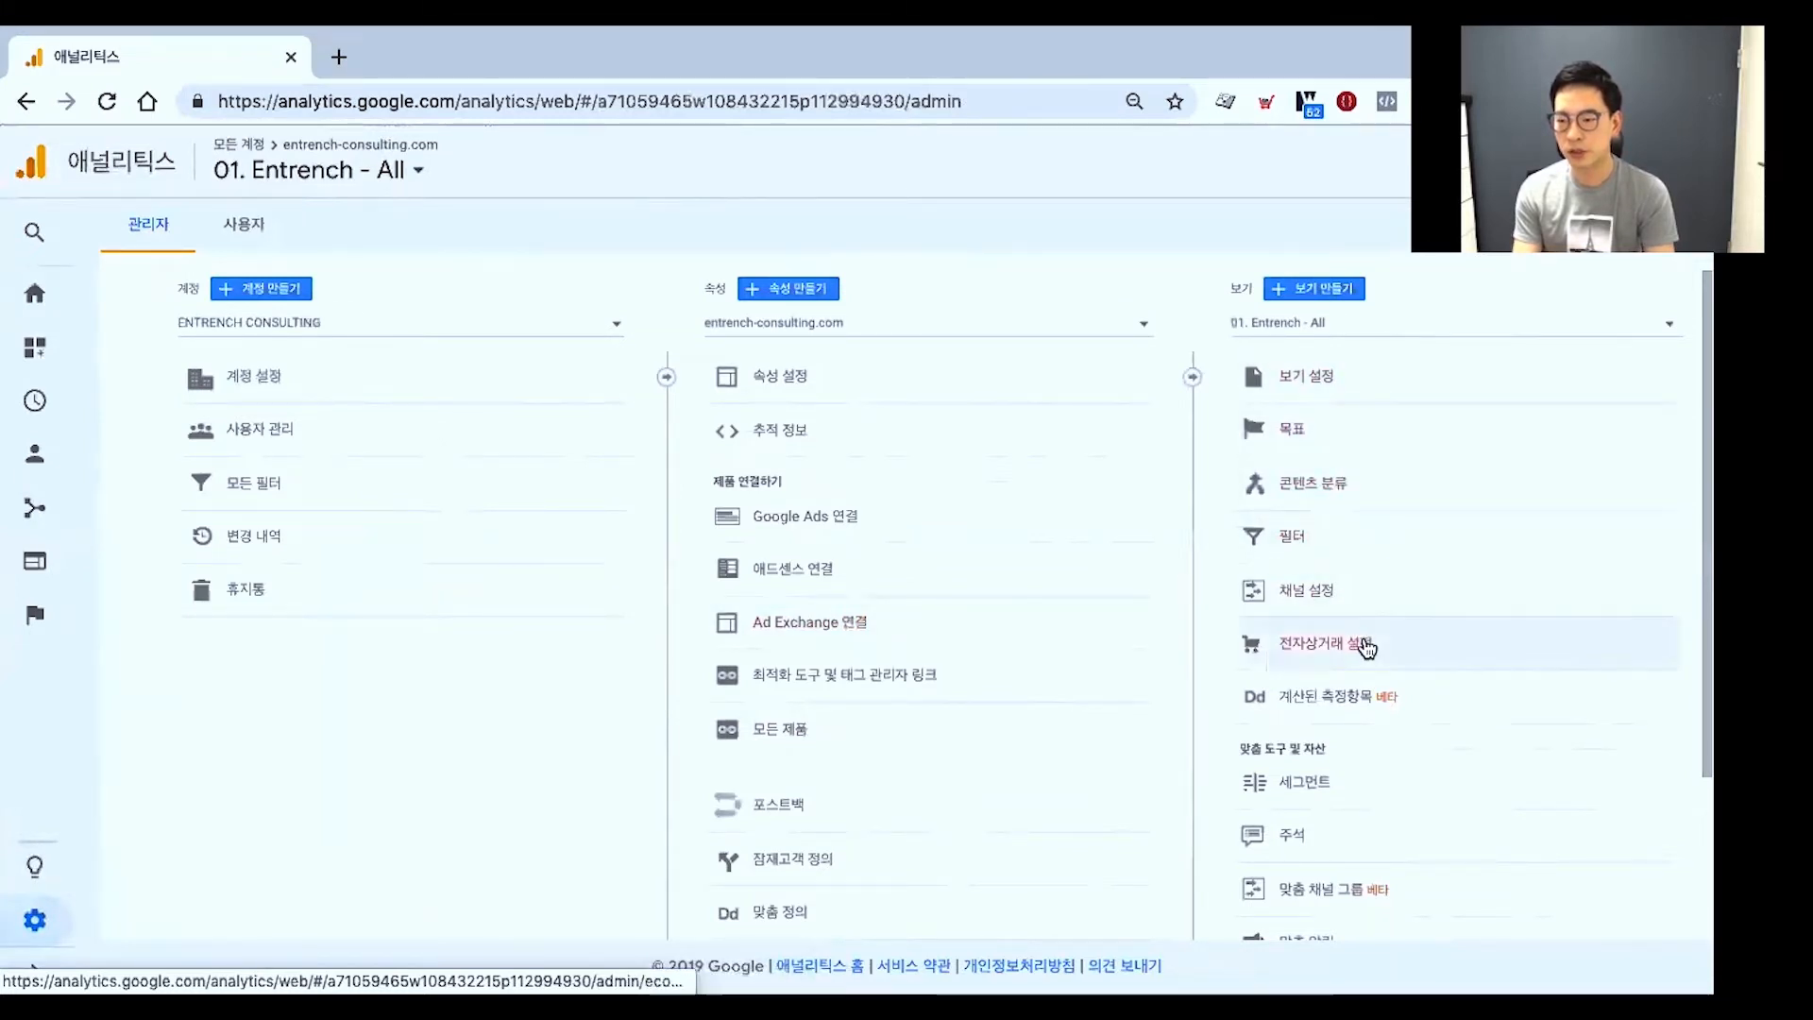
pyautogui.click(1360, 603)
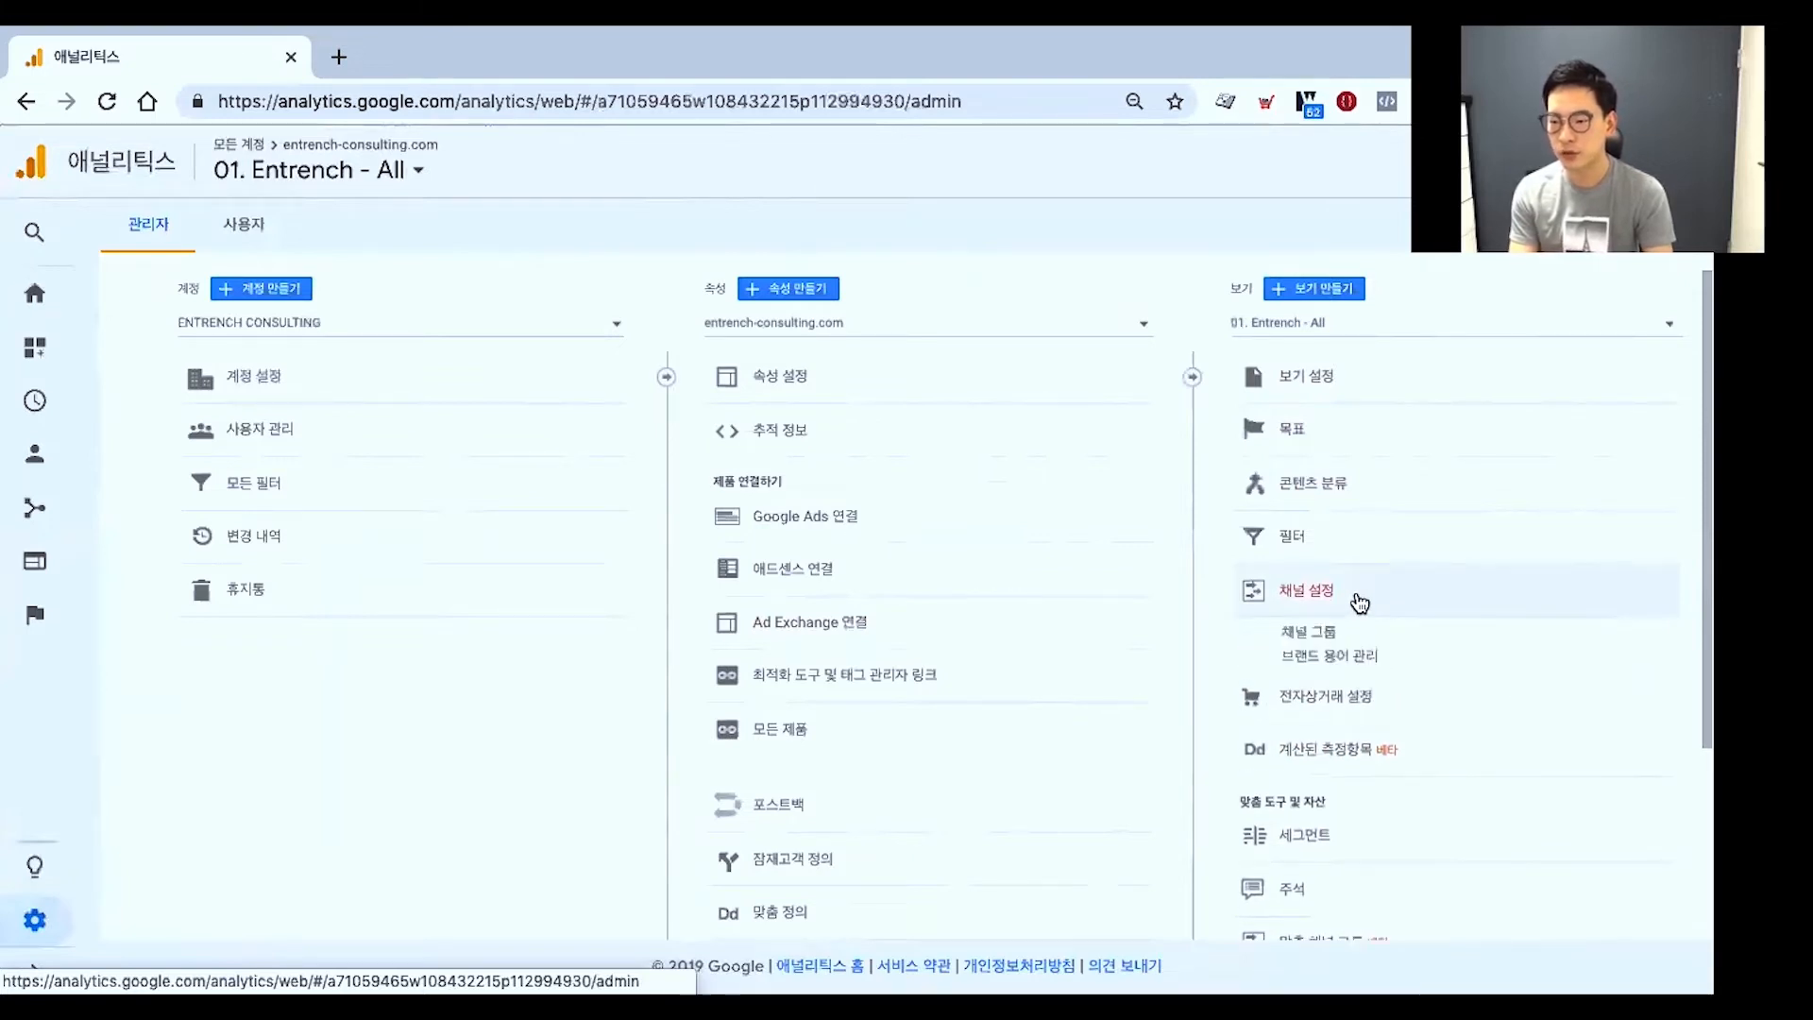
pyautogui.scroll(5, 1365, 626)
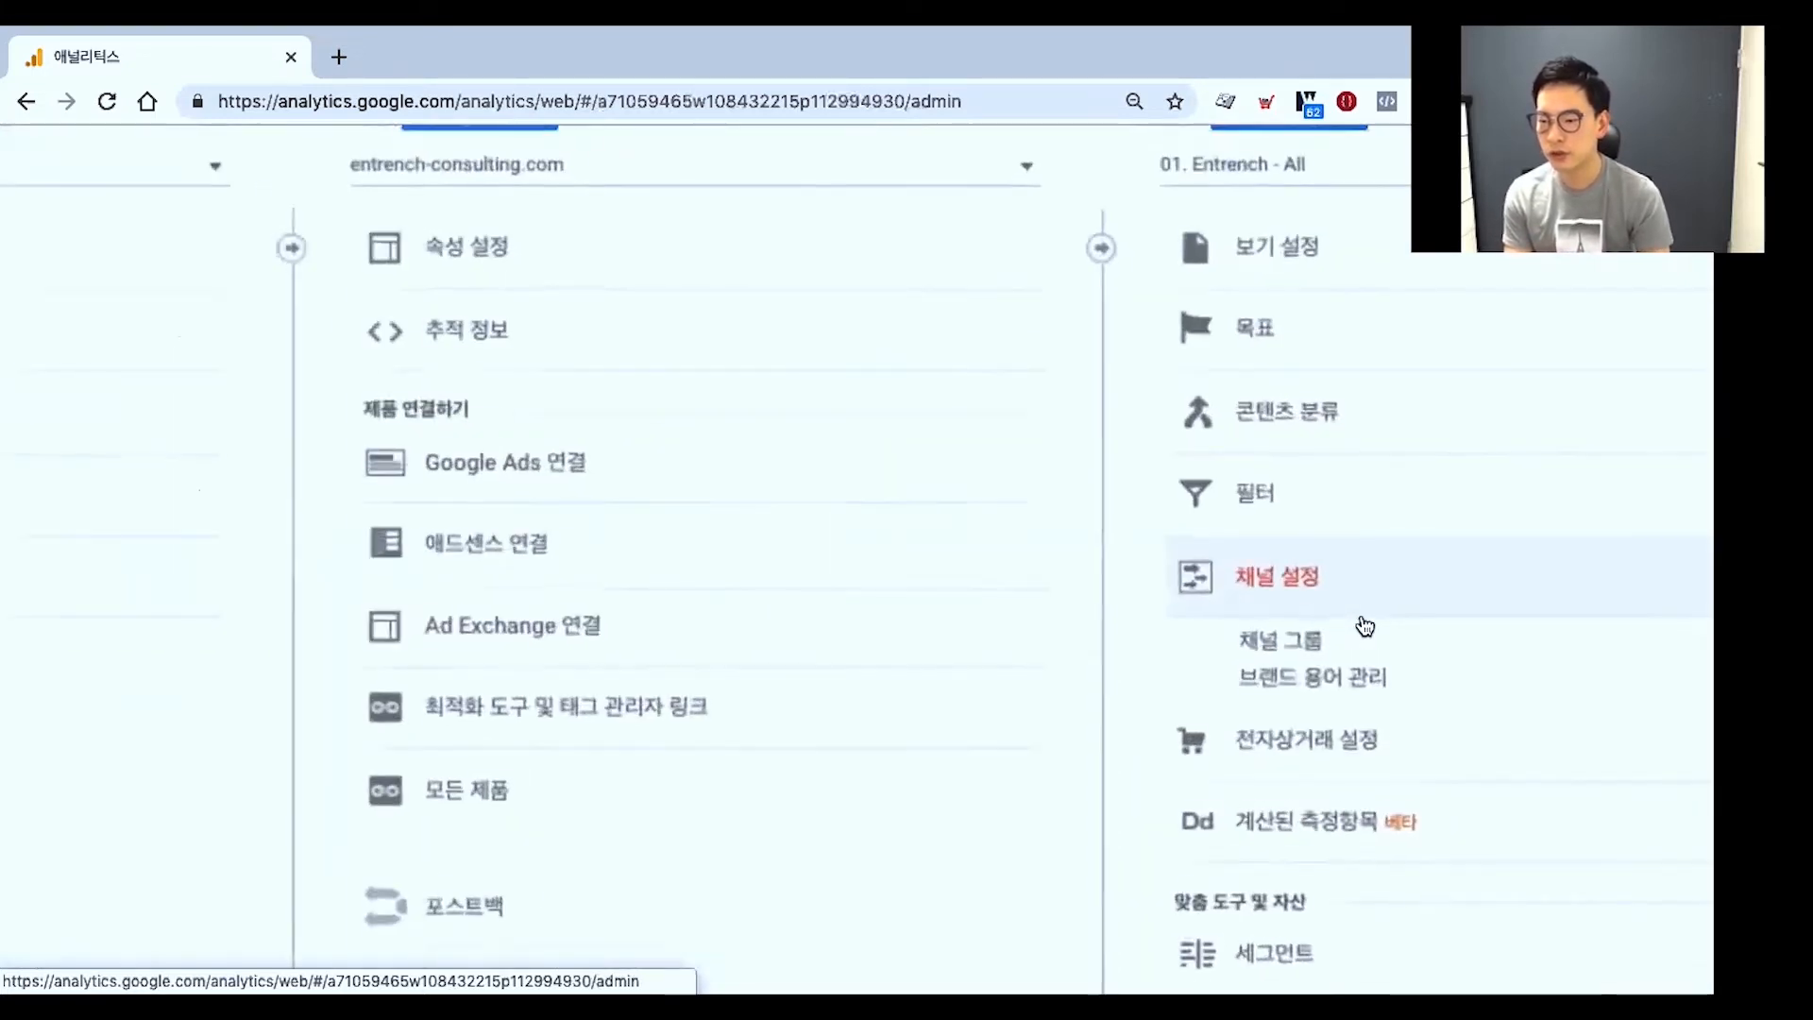
pyautogui.click(1315, 646)
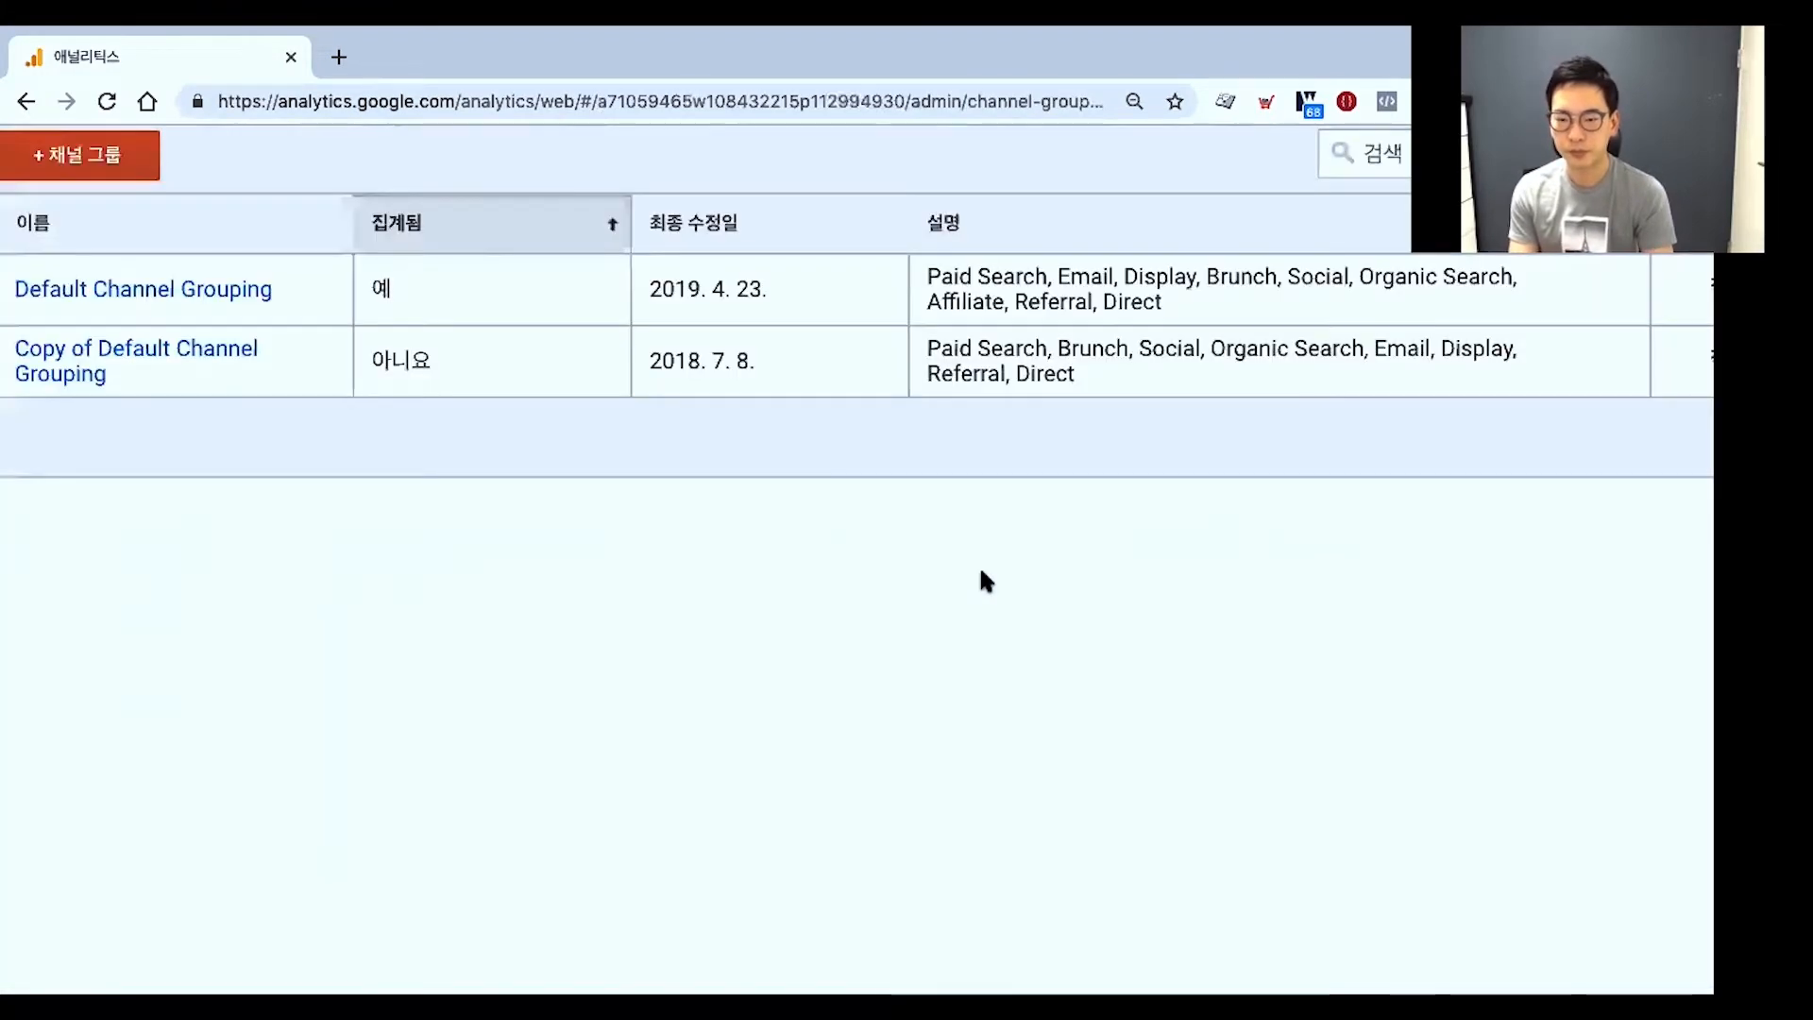
pyautogui.scroll(-5, 980, 573)
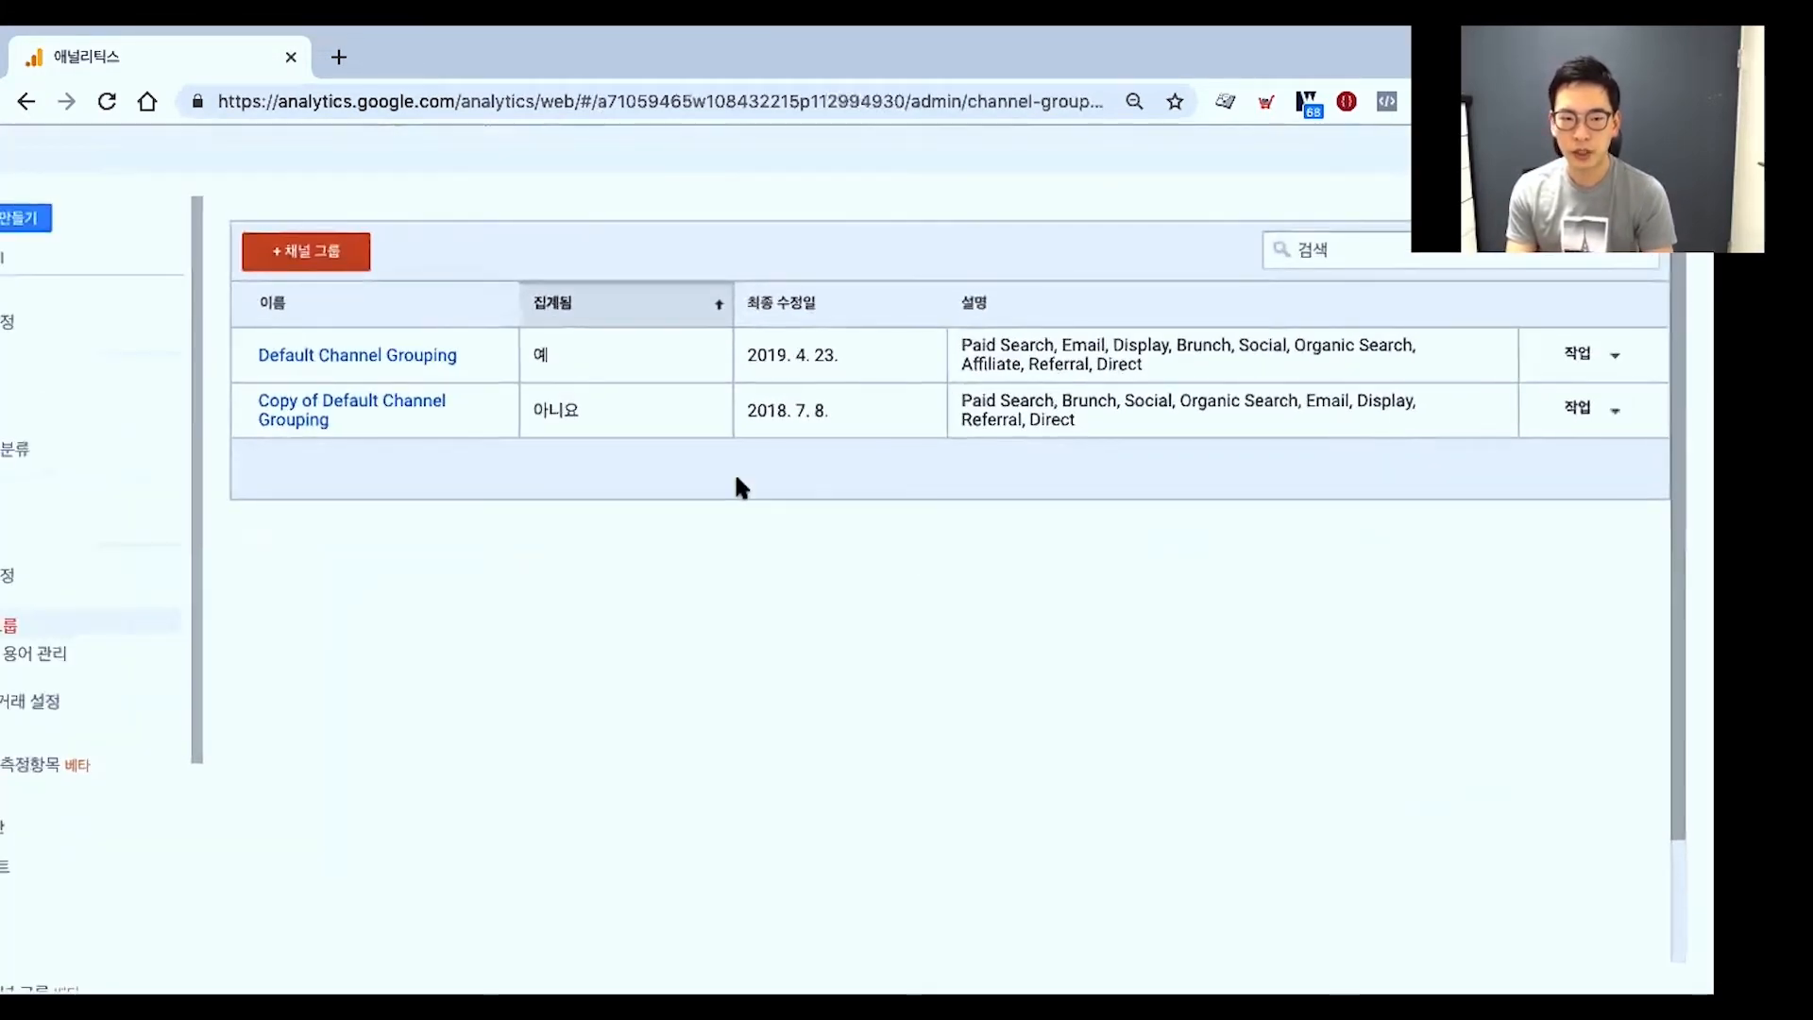
pyautogui.scroll(5, 737, 478)
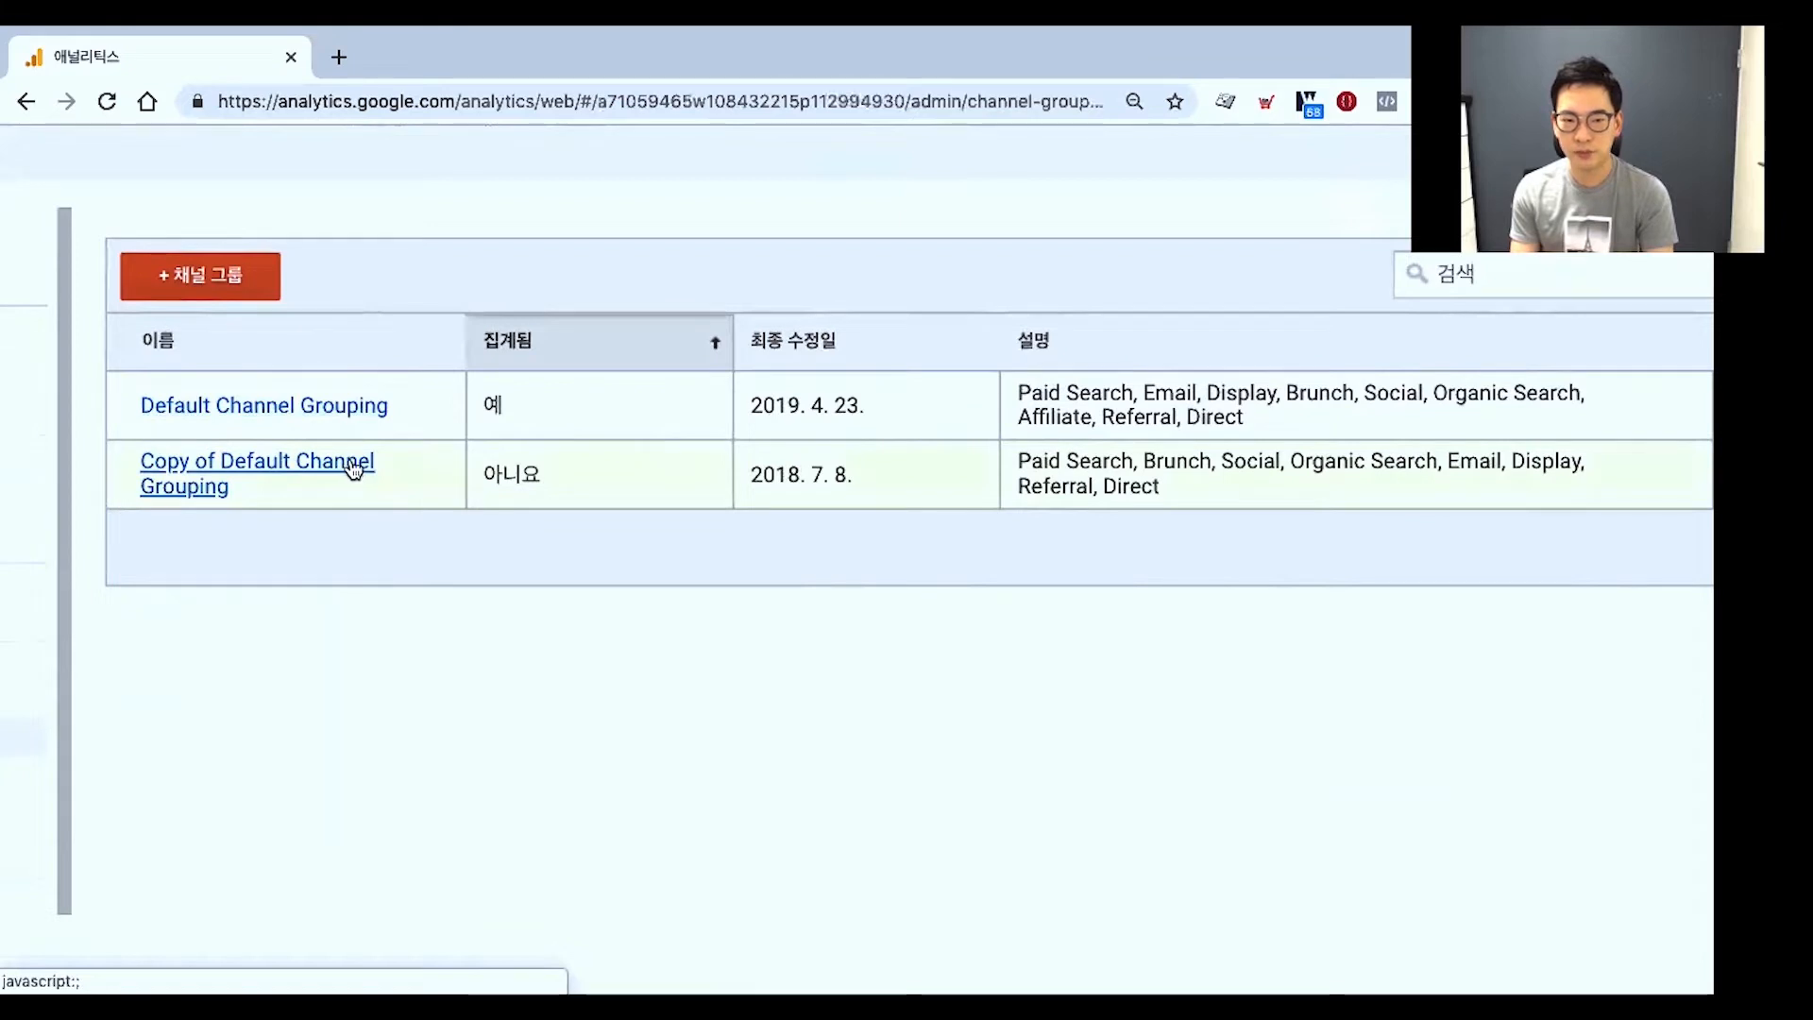
pyautogui.hotkey('ctrl', '-')
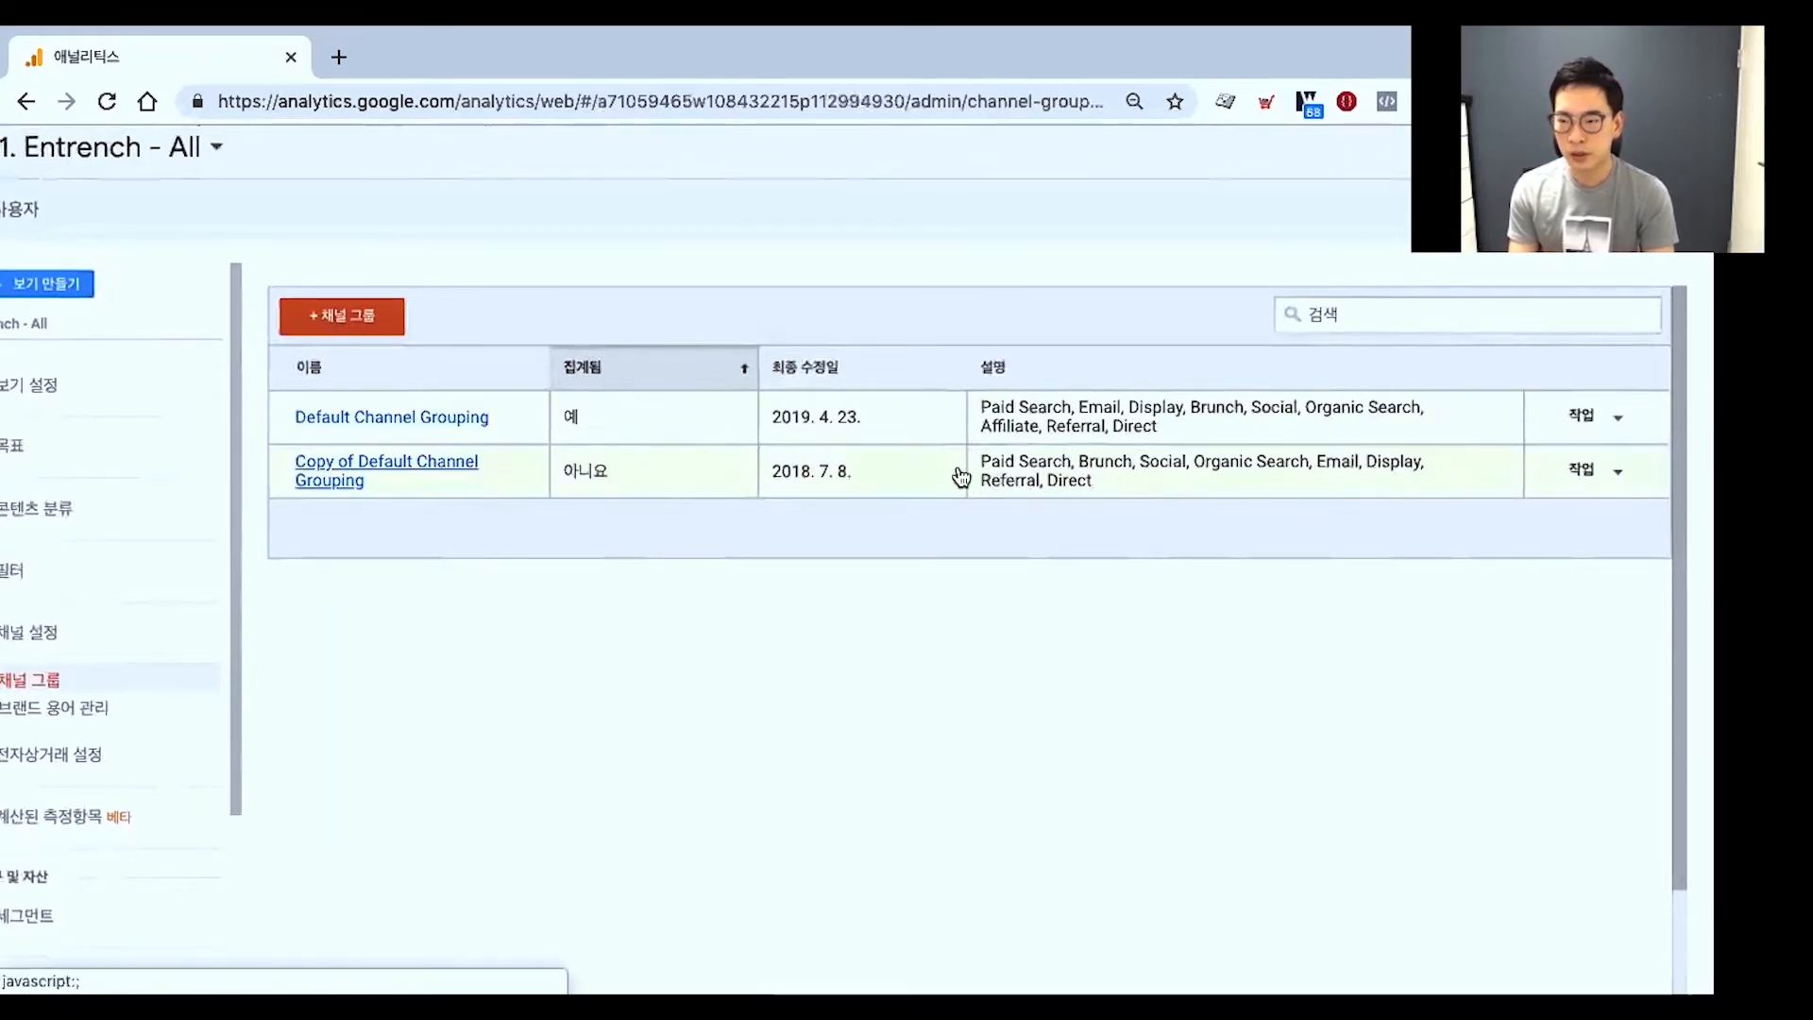
# Open the Default Channel Grouping for editing and review its list of channel definitions.
pyautogui.click(1619, 427)
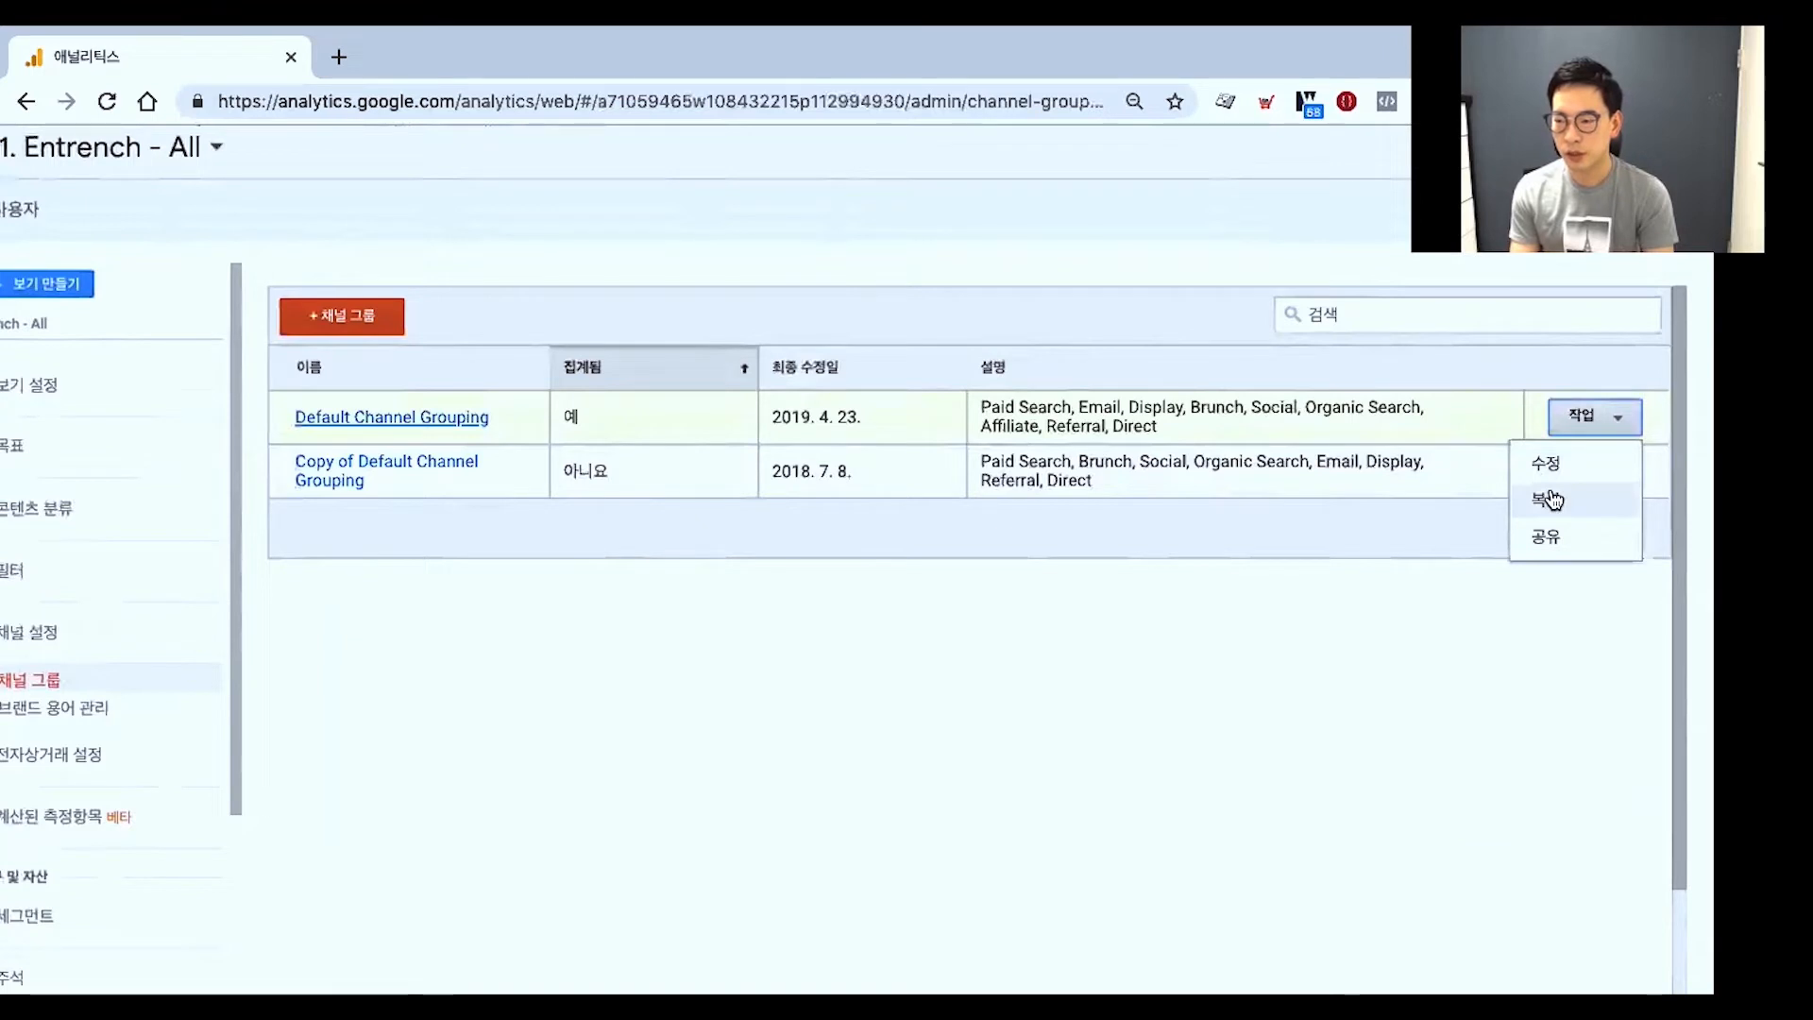
pyautogui.click(927, 661)
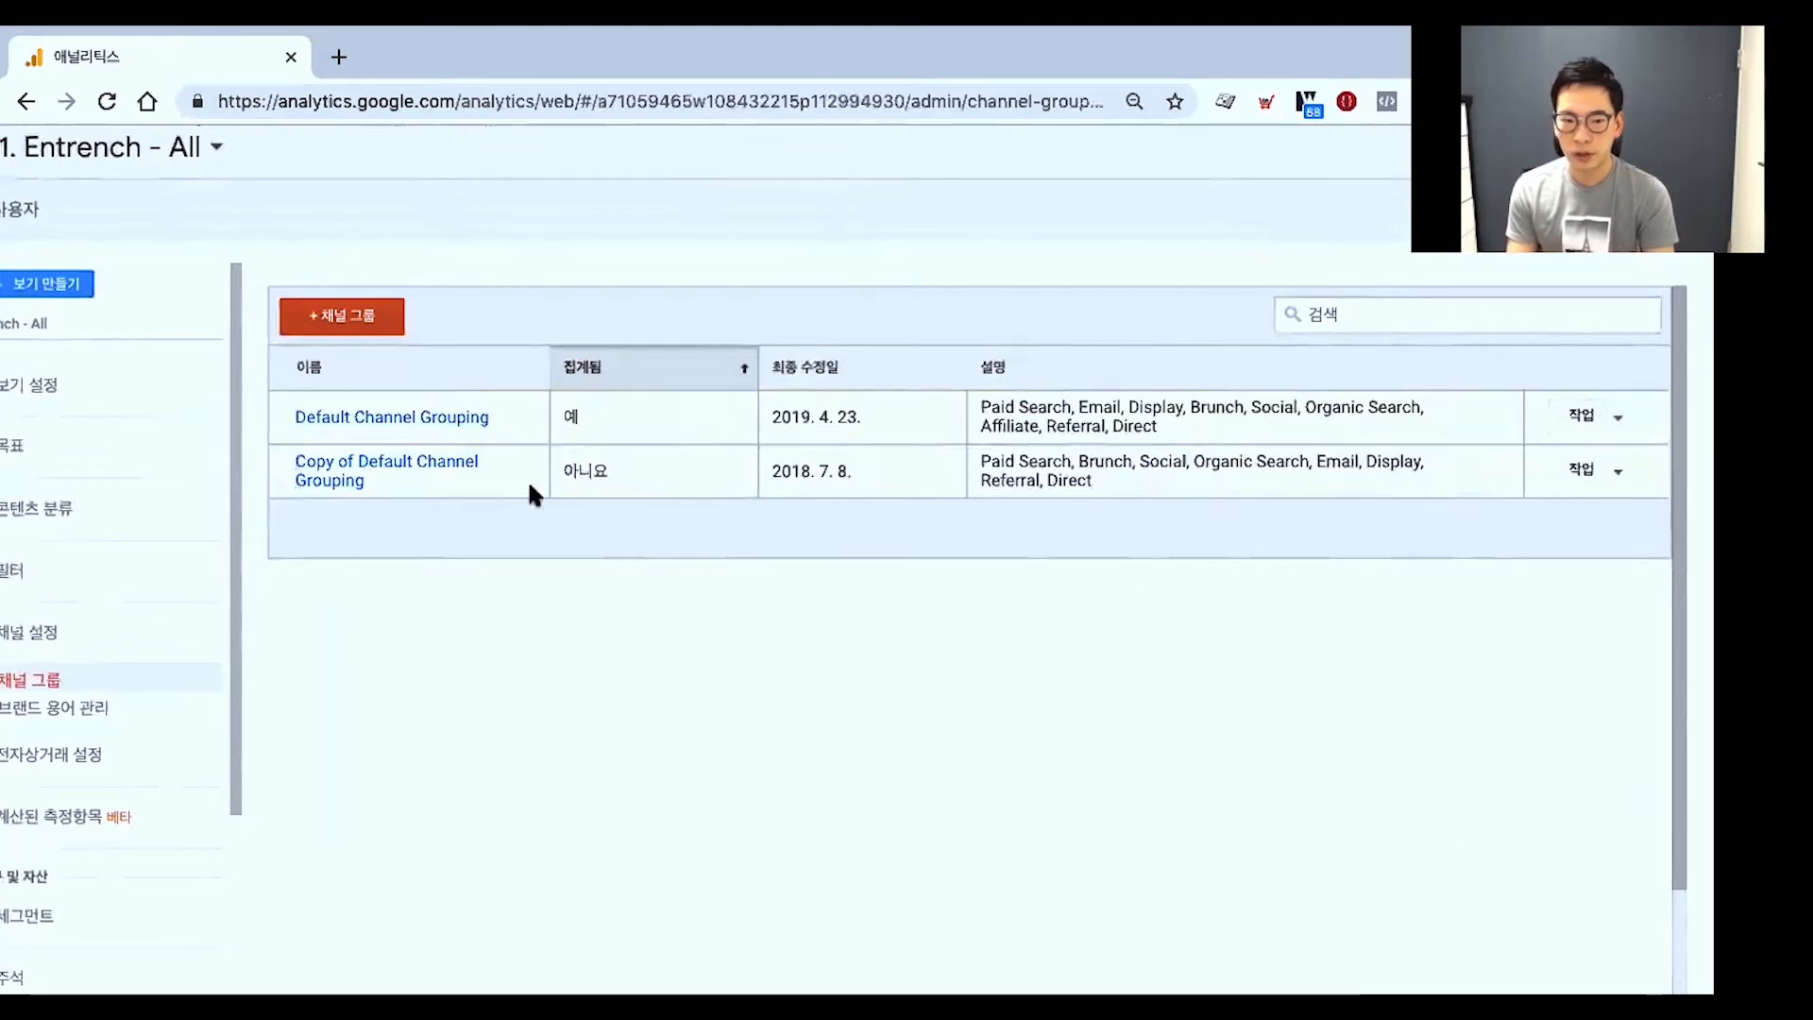
pyautogui.click(385, 420)
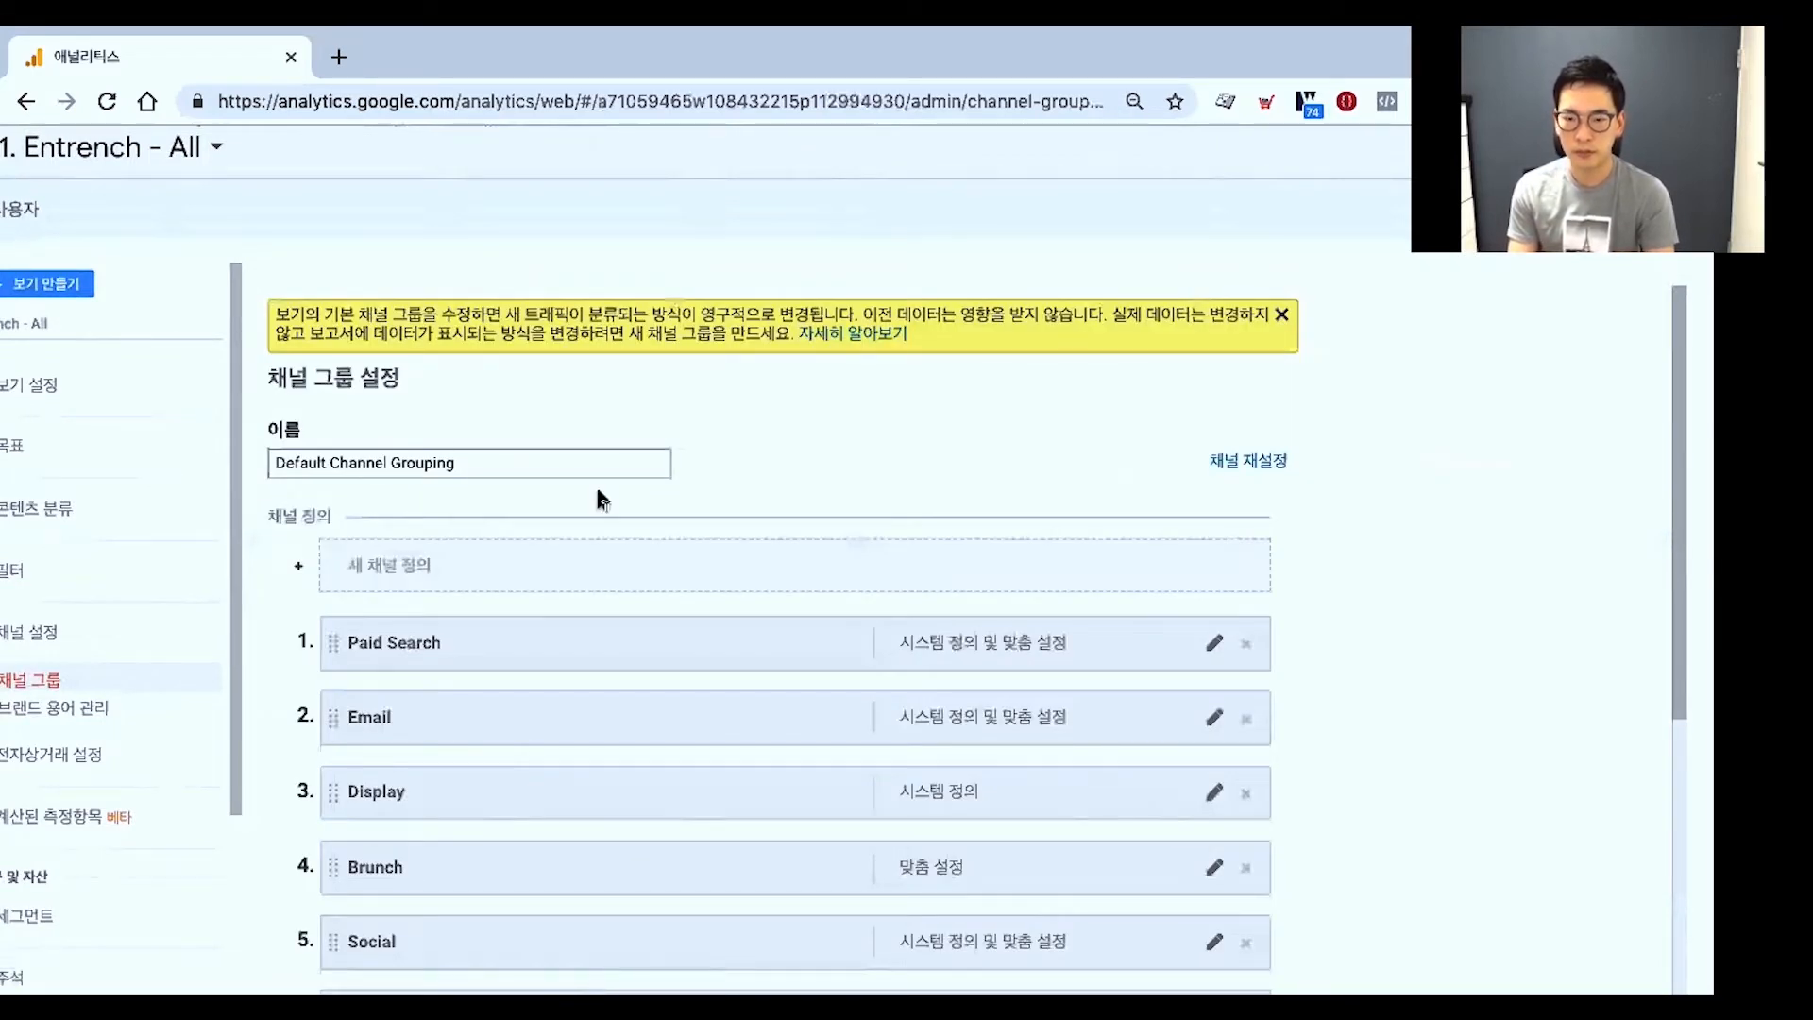
pyautogui.scroll(-2, 600, 493)
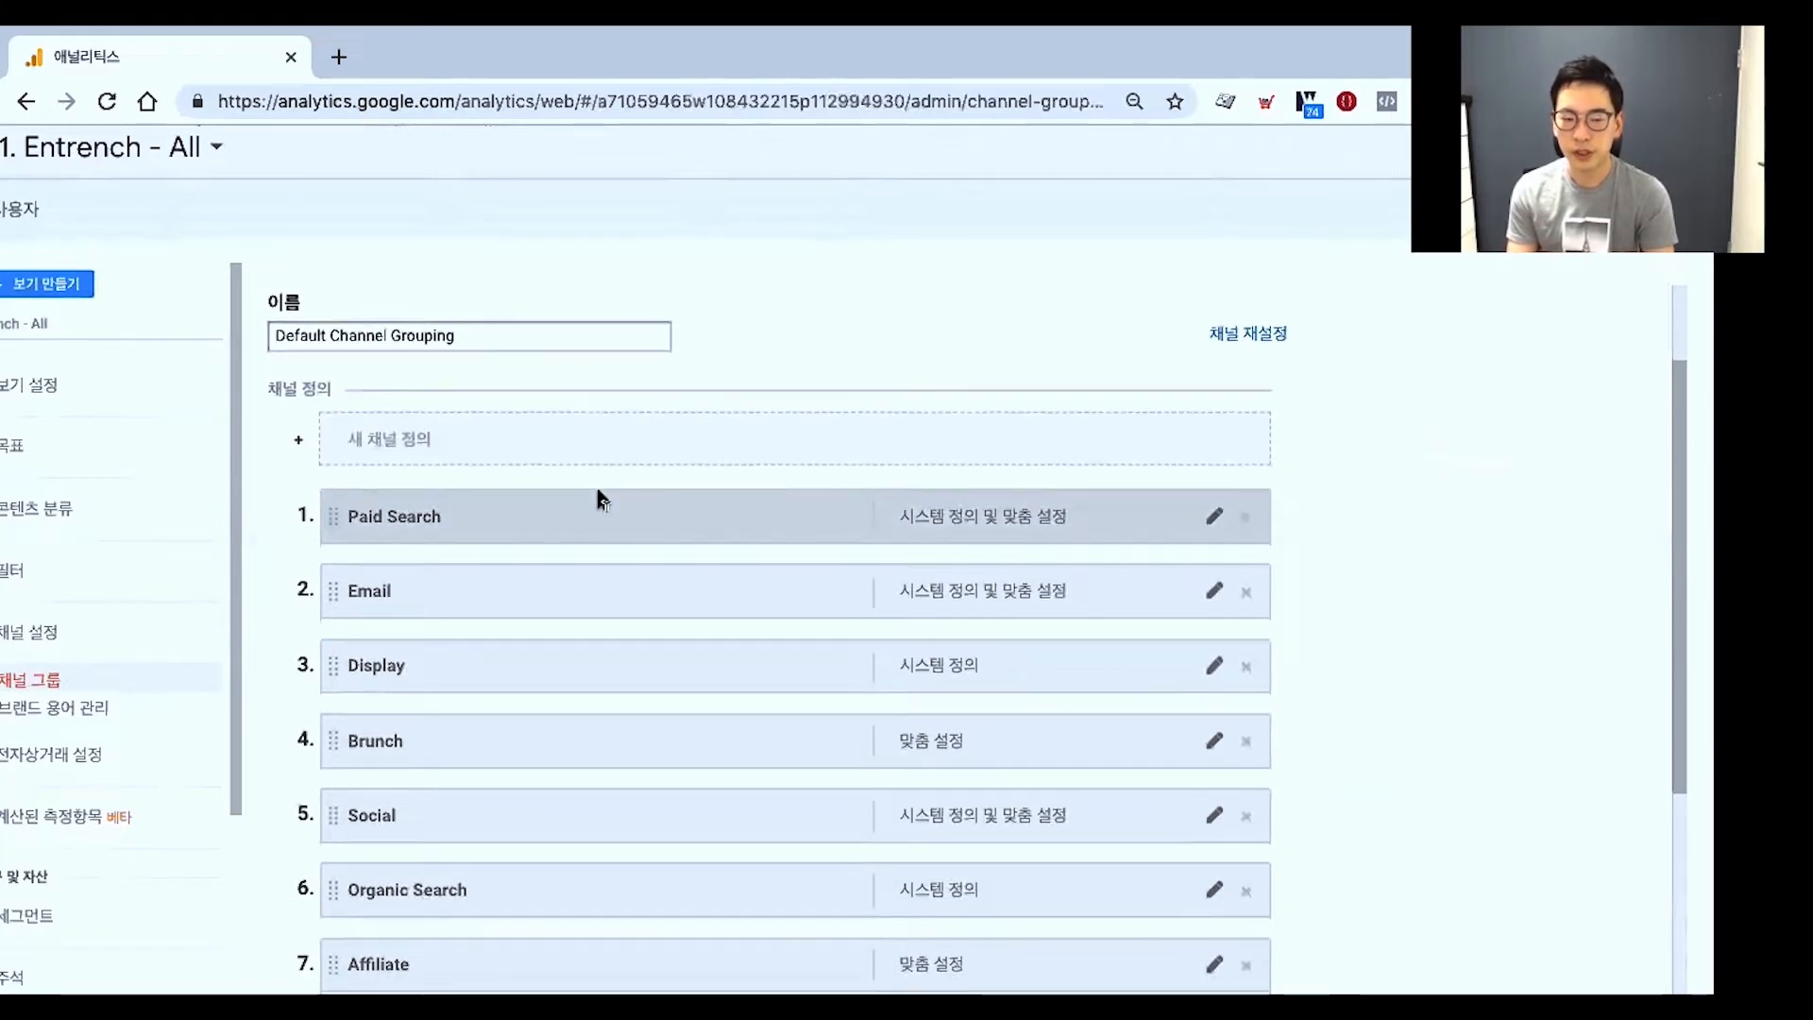
pyautogui.scroll(-2, 601, 498)
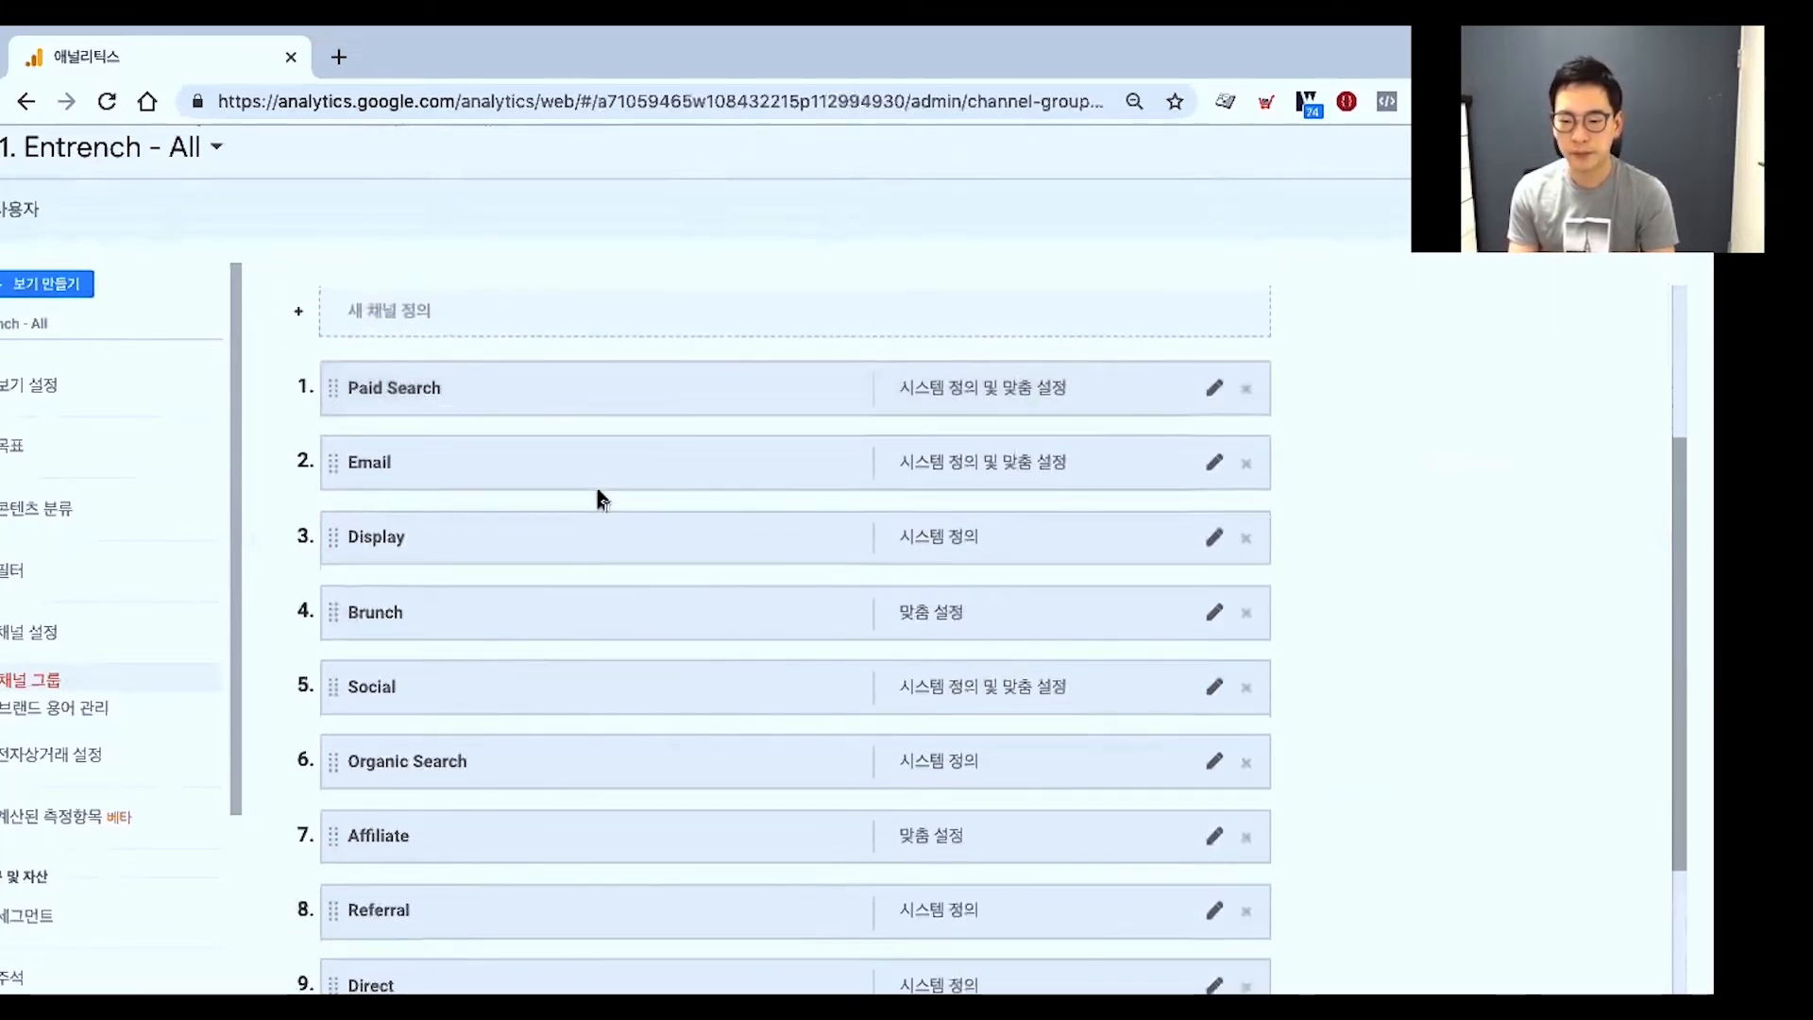
pyautogui.scroll(-1, 600, 498)
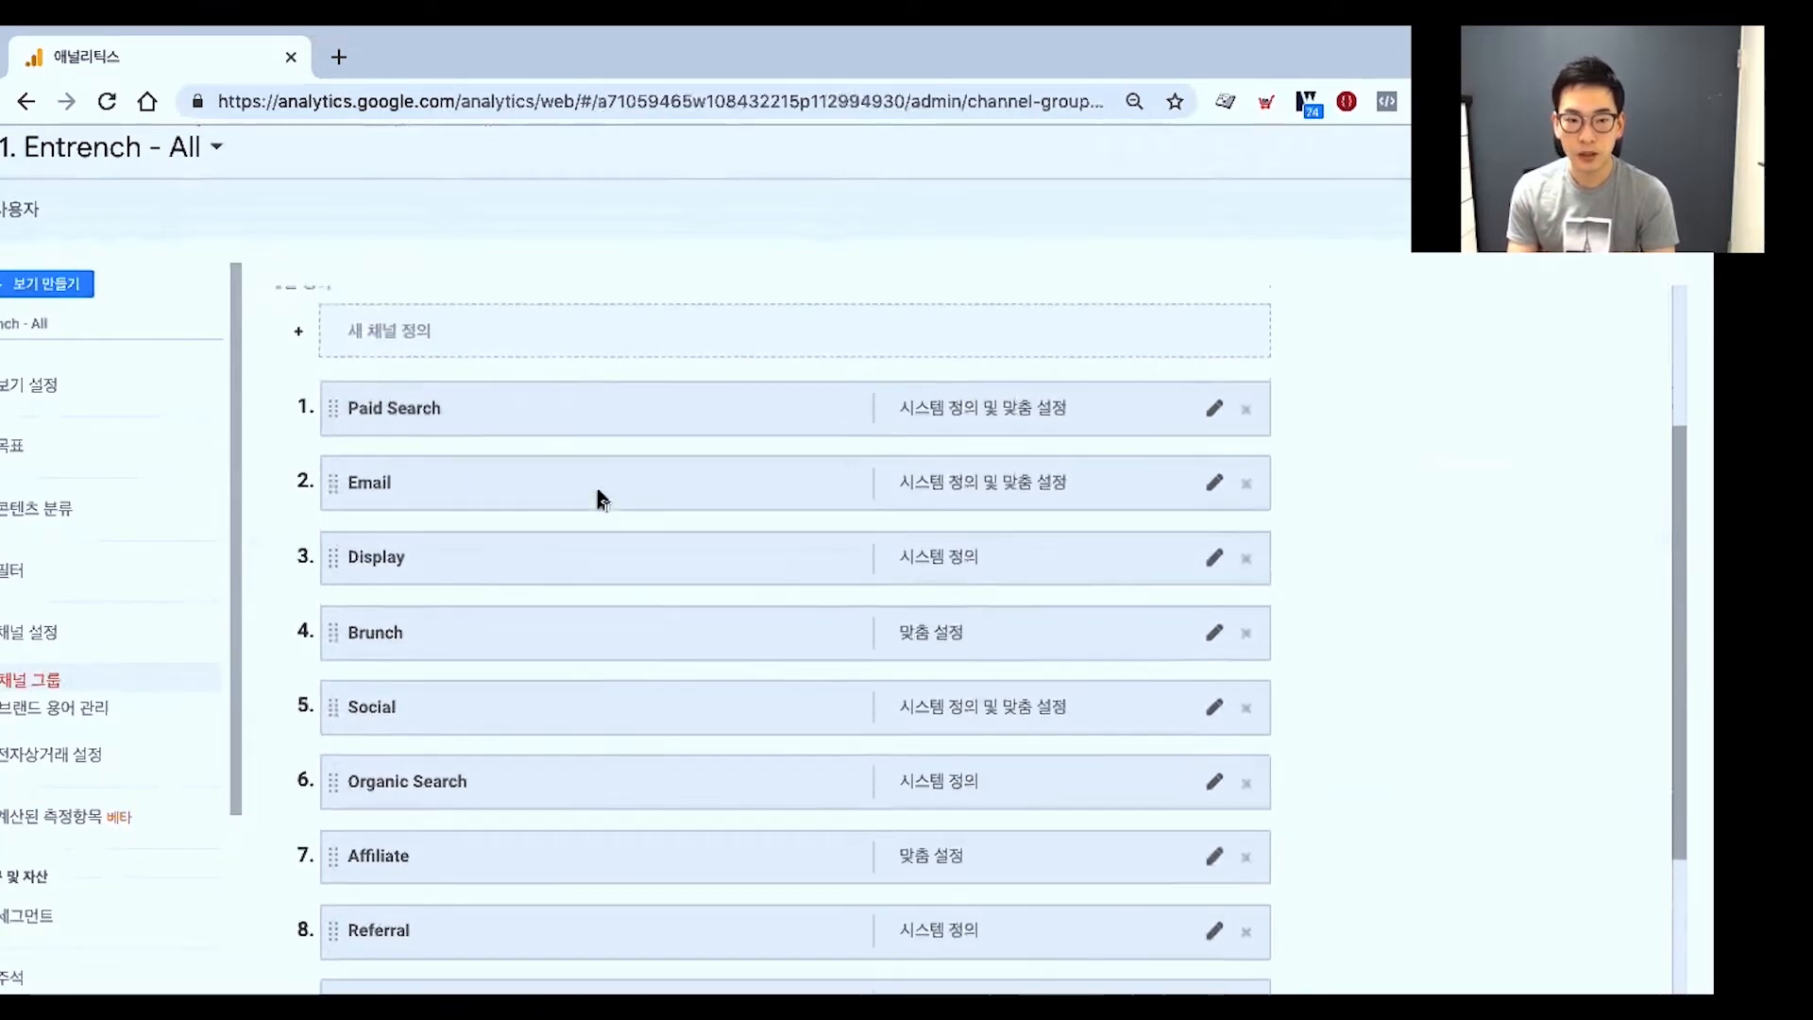
pyautogui.scroll(1, 601, 498)
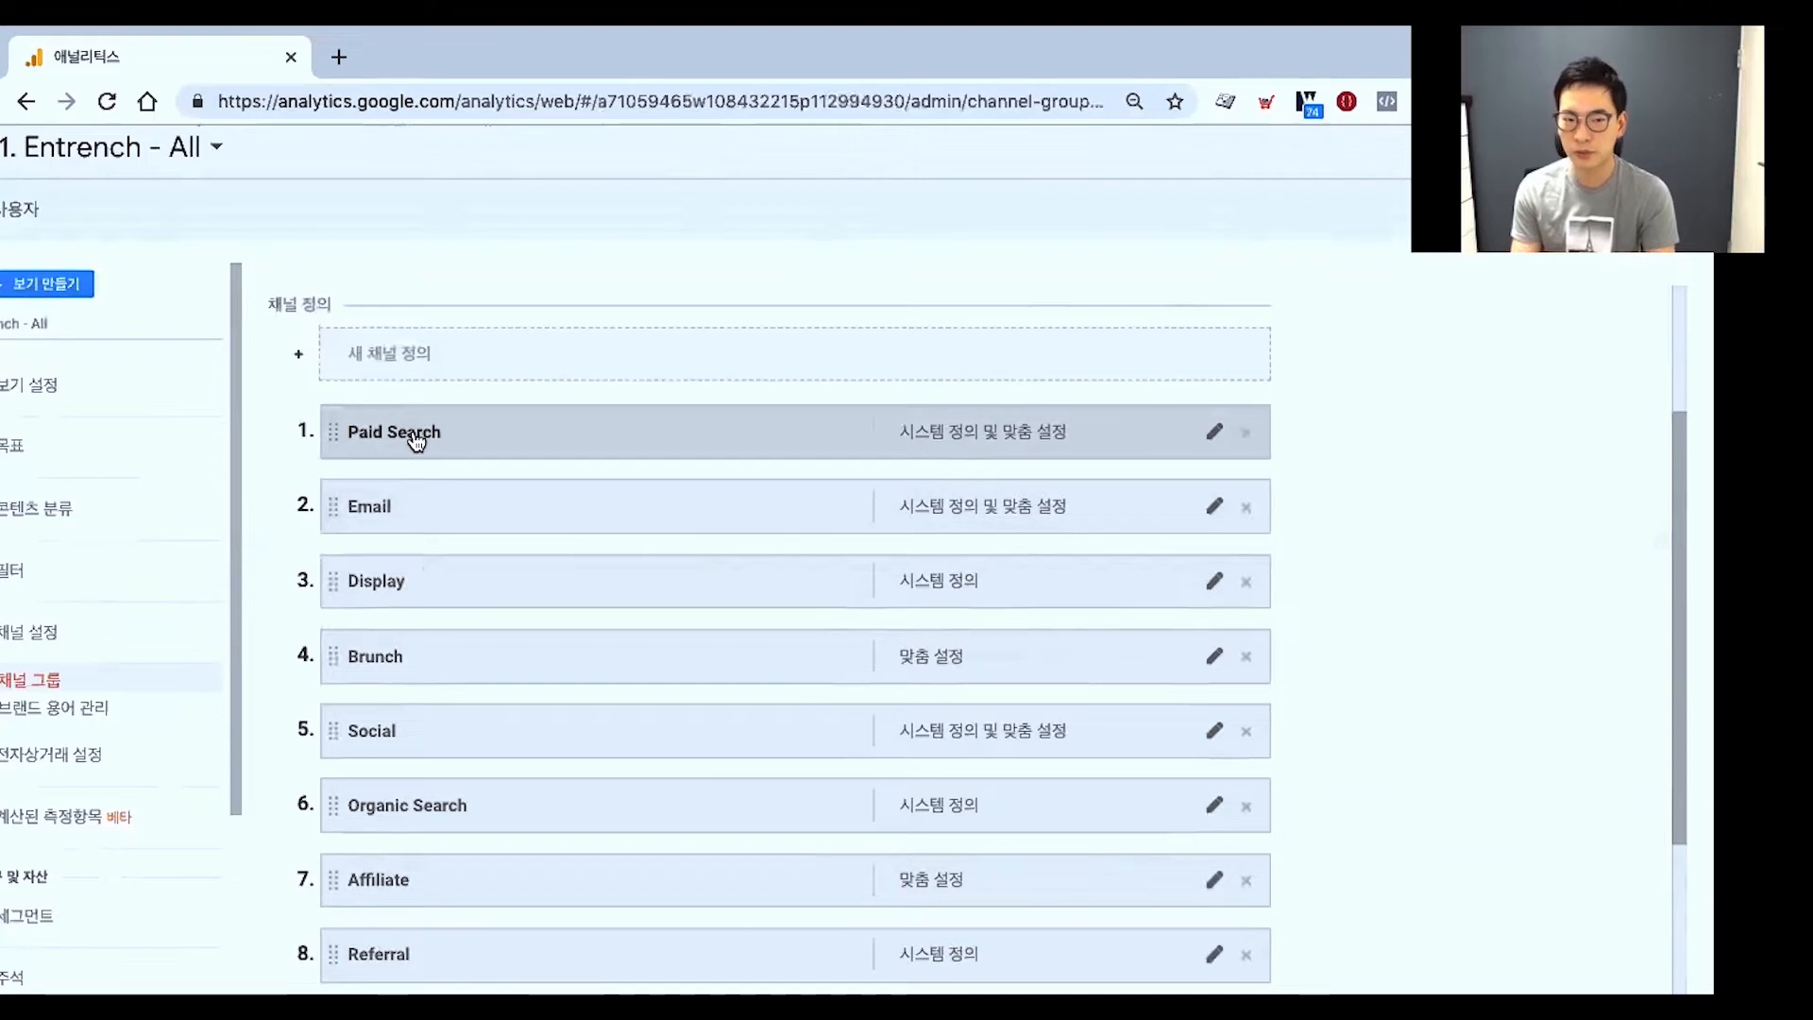
# Rename the Paid Search channel to 키워드 광고 and accept the channel definition.
pyautogui.click(468, 438)
pyautogui.tripleClick(468, 438)
pyautogui.write('키워드')
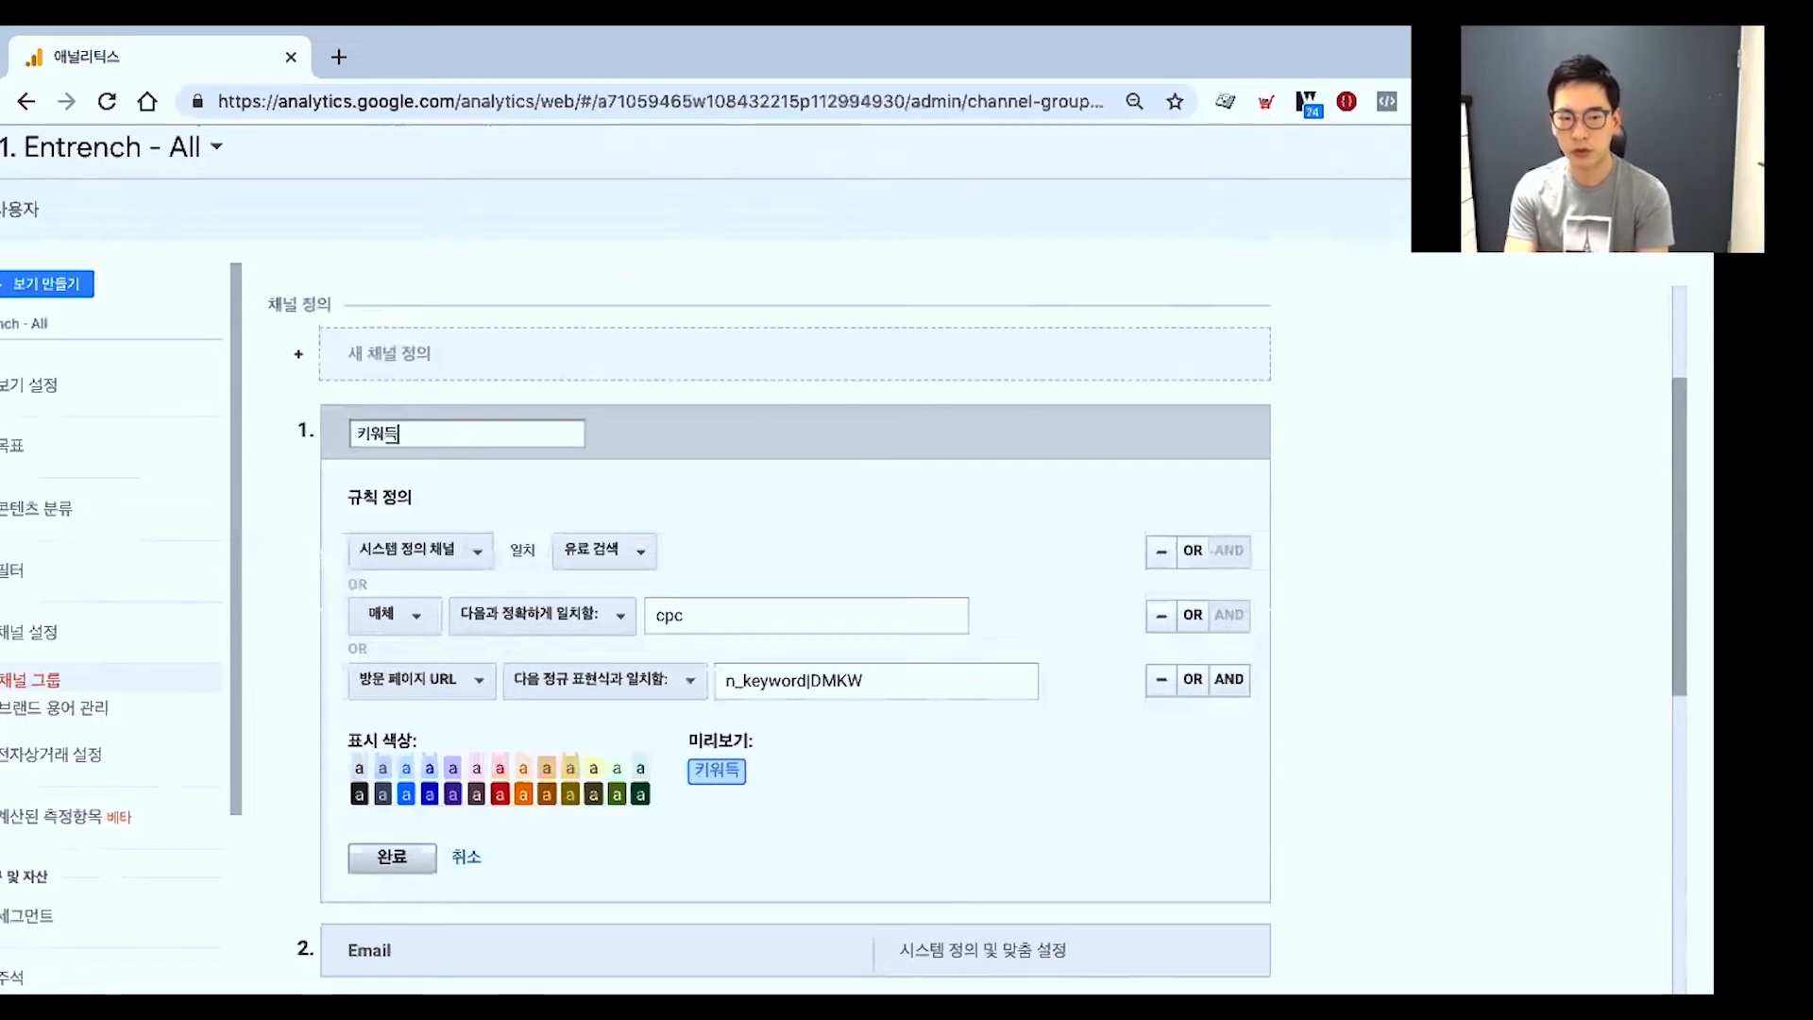
pyautogui.press('BackSpace')
pyautogui.write('광ㄱ')
pyautogui.scroll(4, 470, 435)
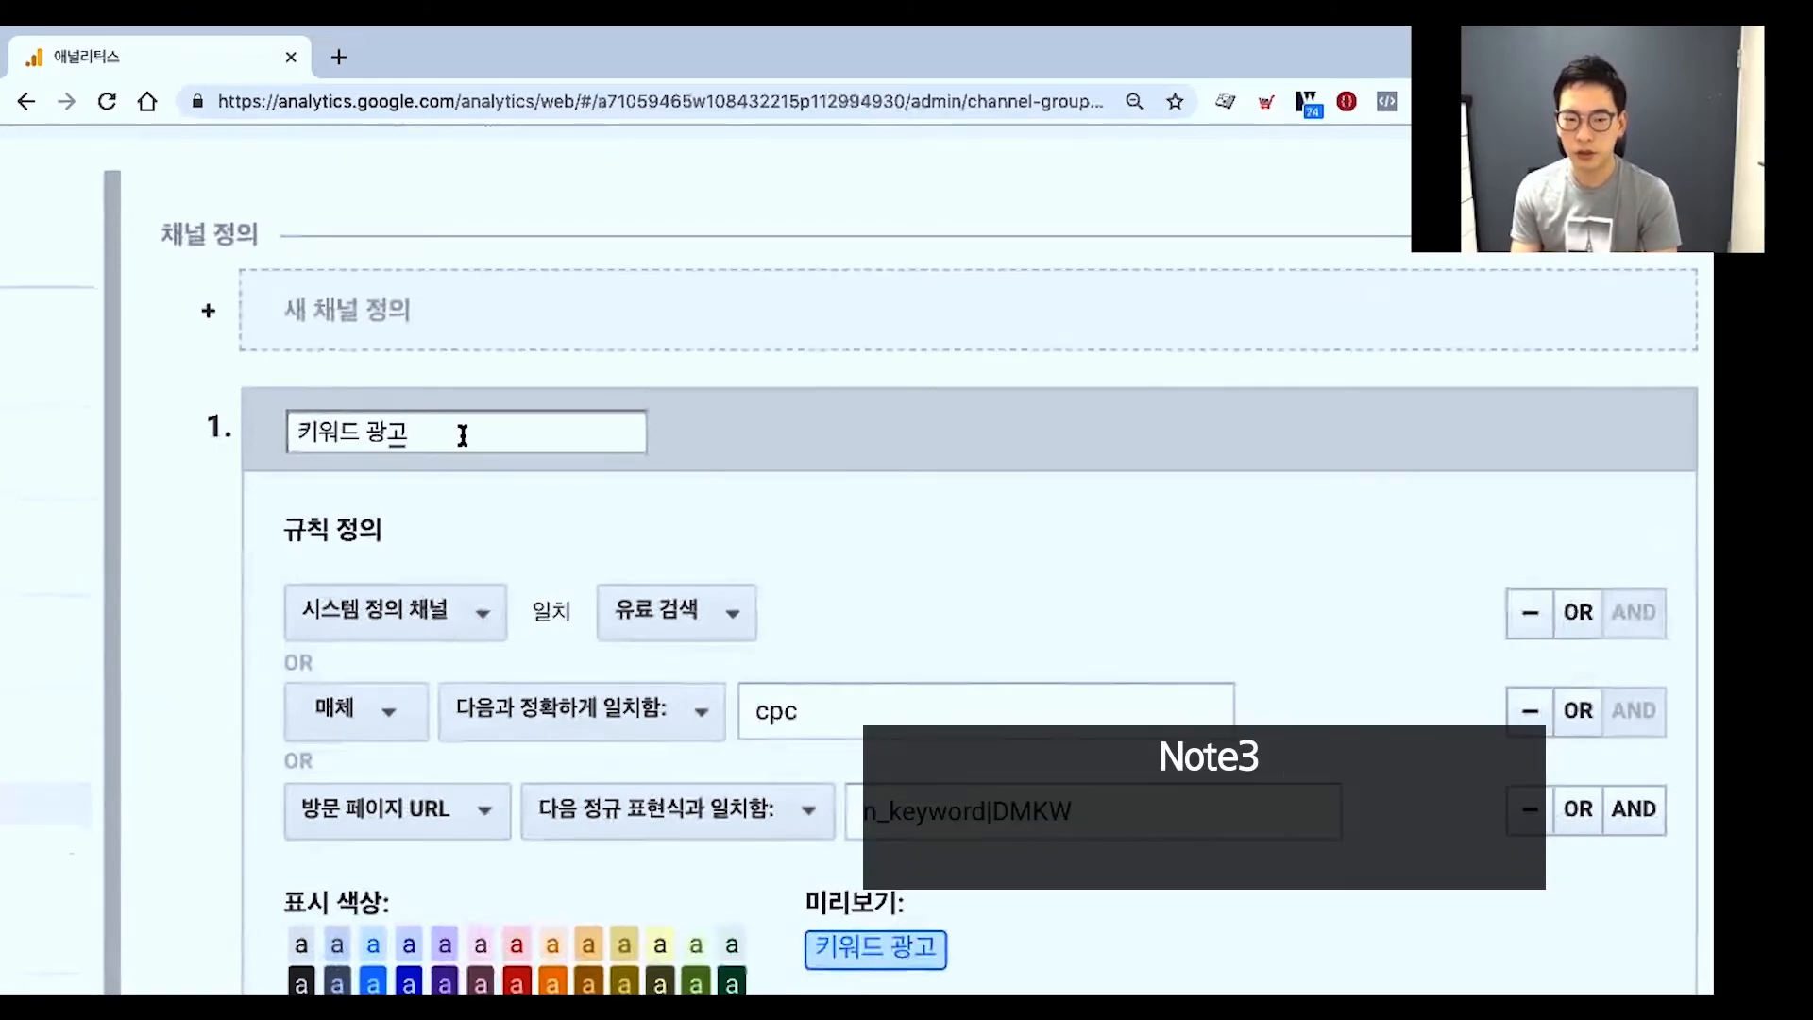
pyautogui.scroll(-1, 473, 443)
pyautogui.scroll(-1, 473, 443)
pyautogui.scroll(-2, 473, 443)
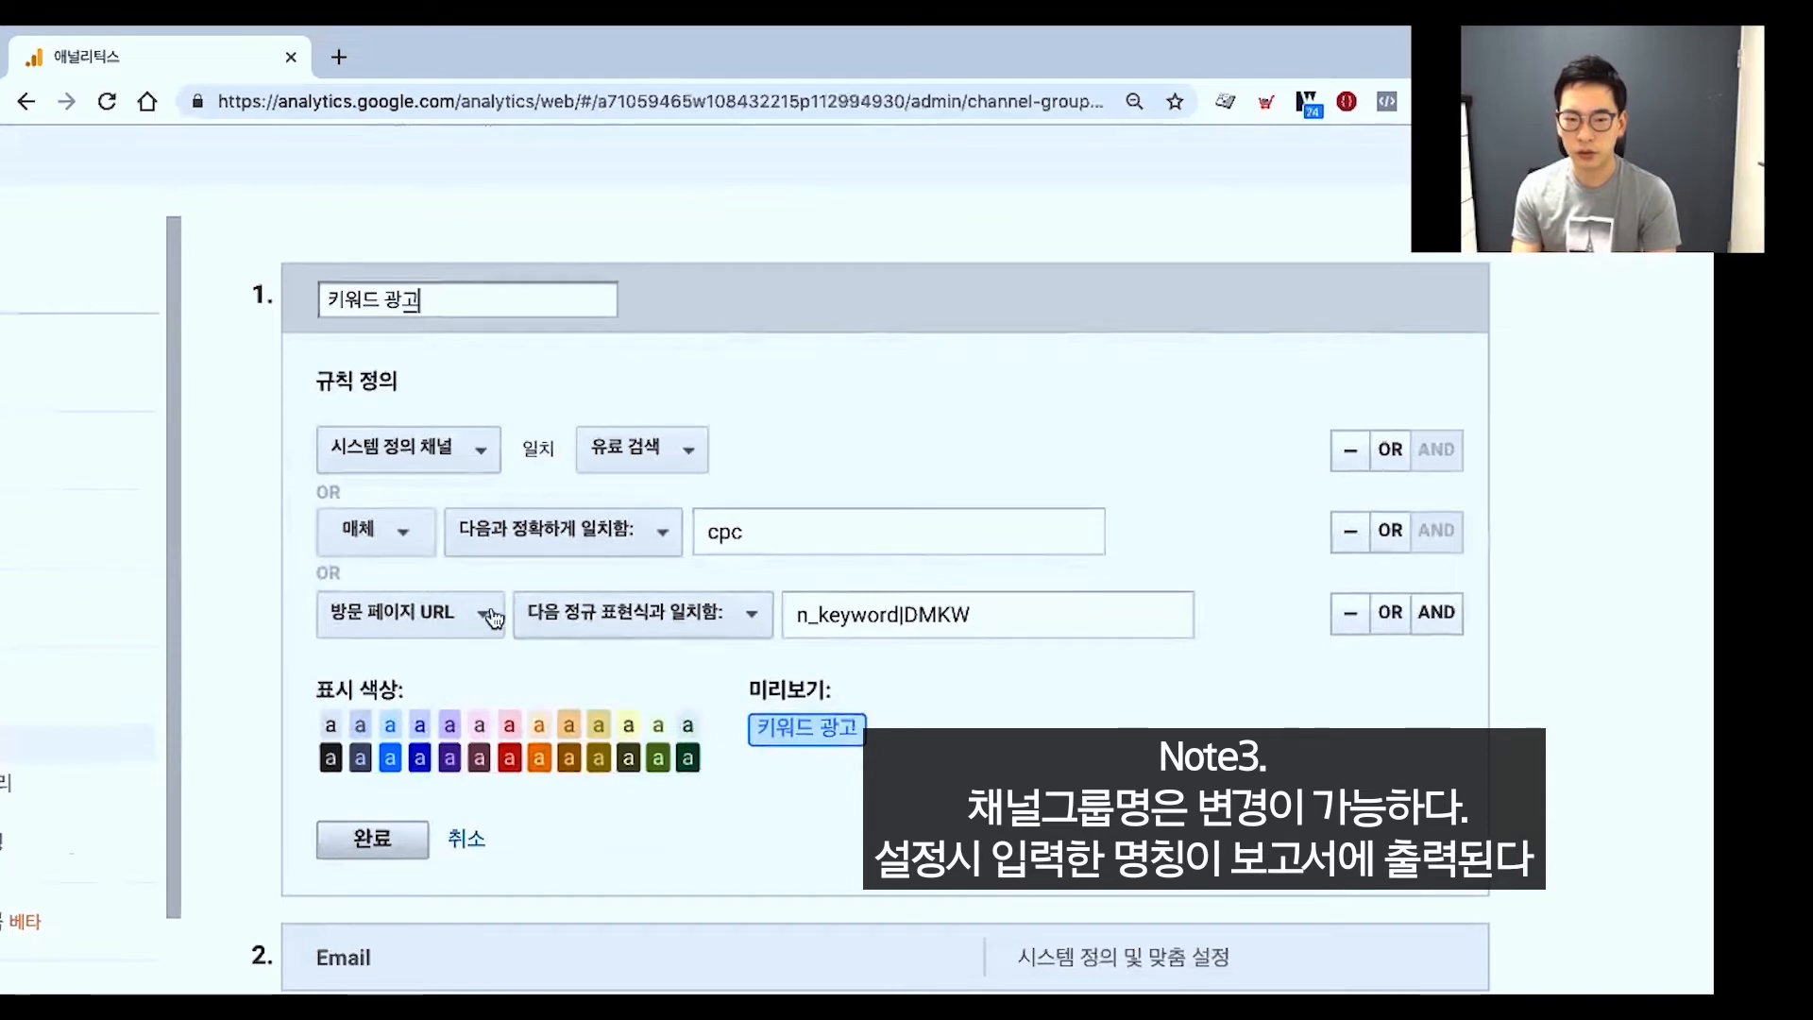
pyautogui.click(375, 839)
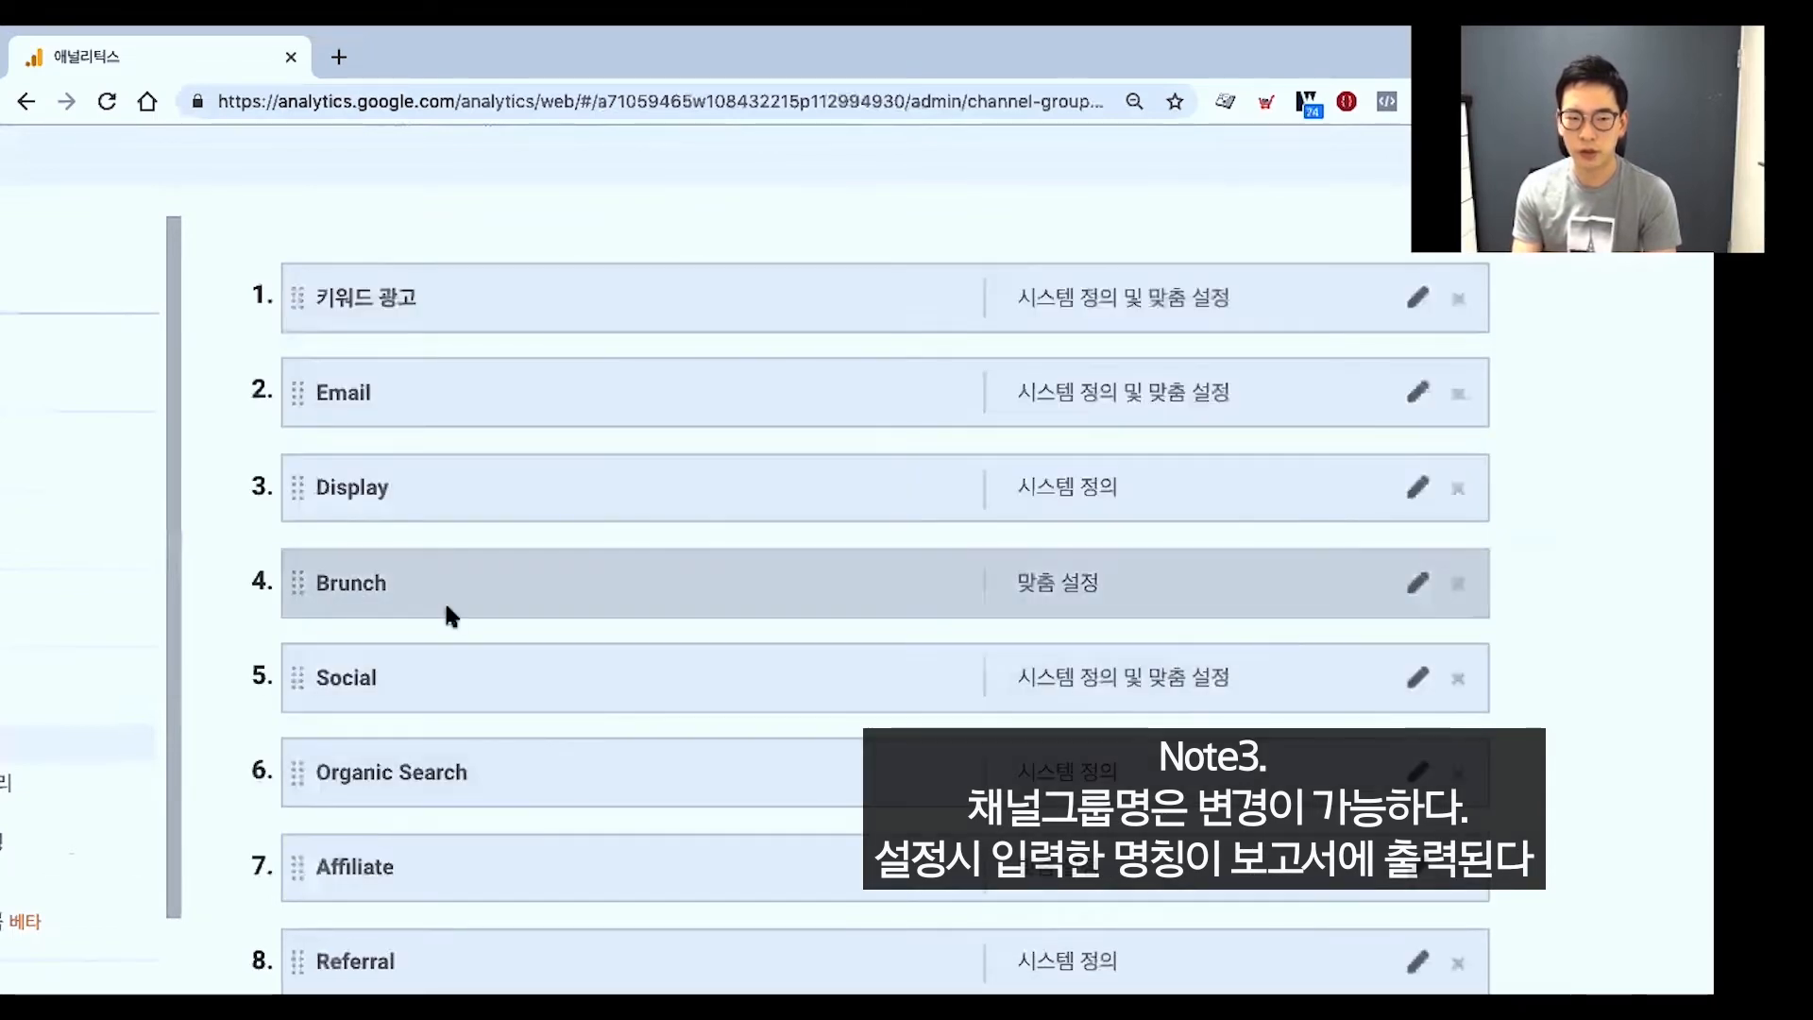
pyautogui.scroll(-1, 446, 609)
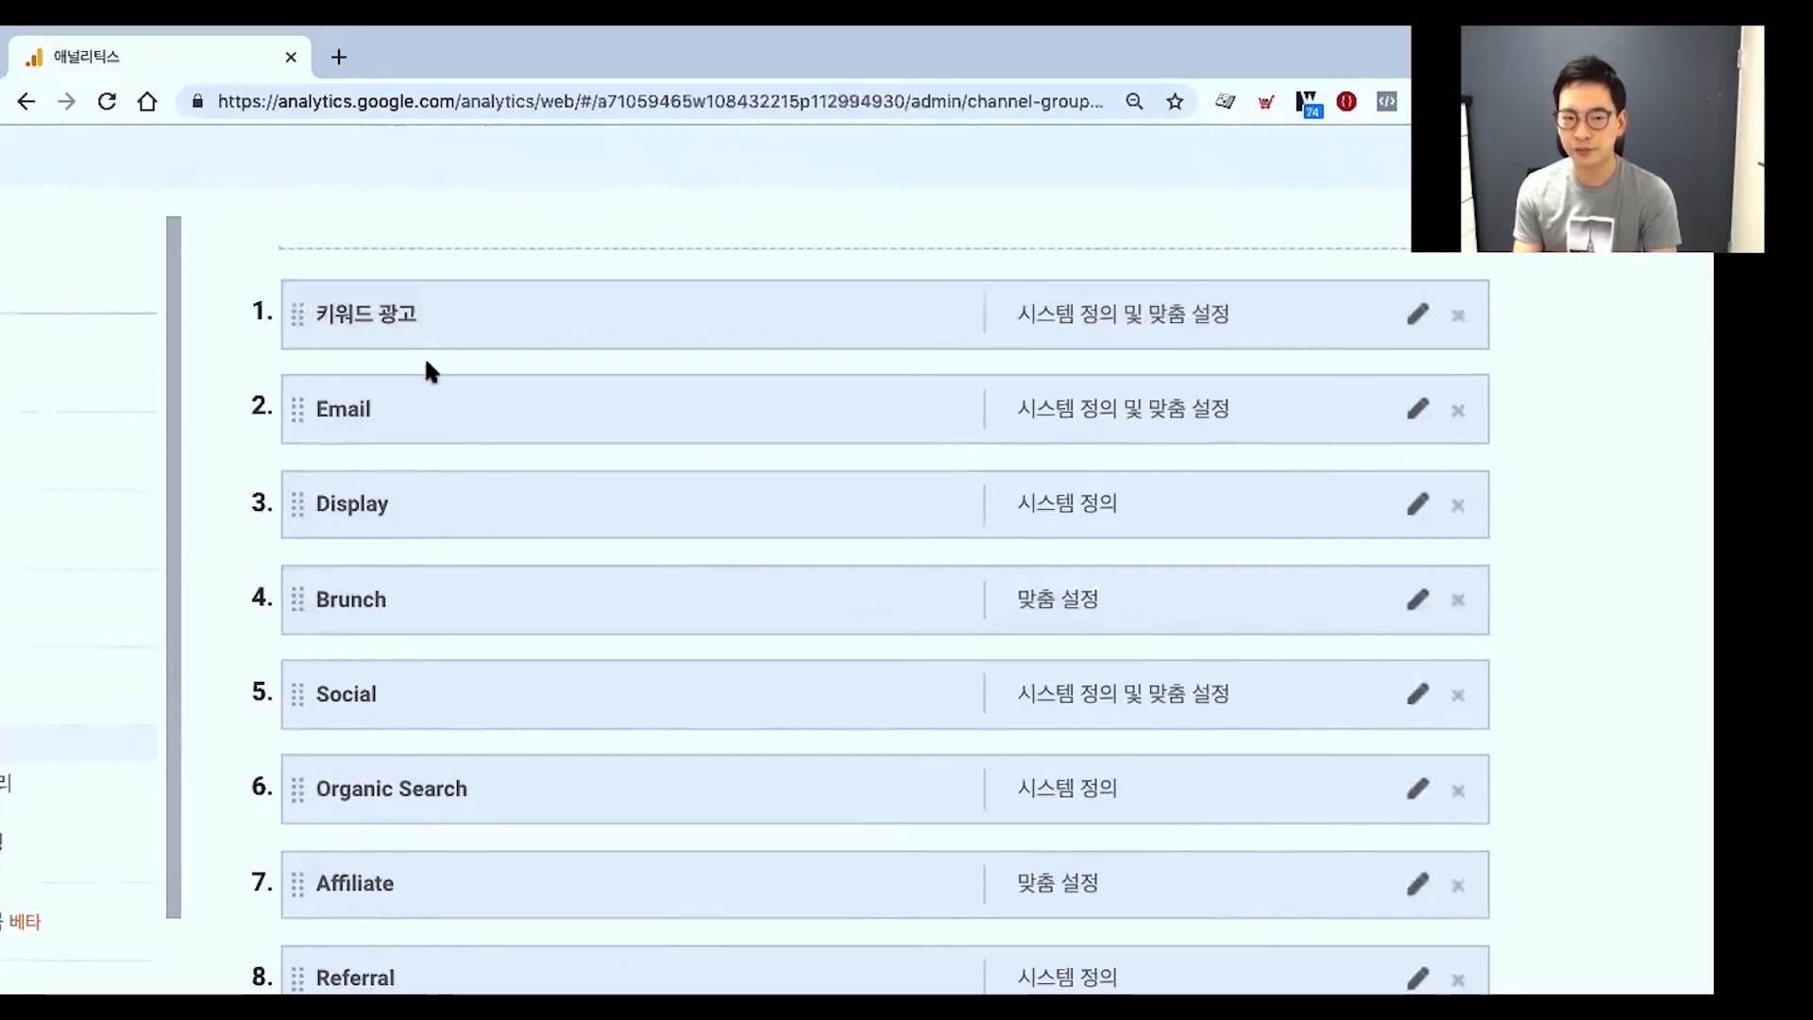
# Restore the first channel's name to Paid Search and accept the channel definition.
pyautogui.click(384, 327)
pyautogui.moveTo(433, 325); pyautogui.dragTo(241, 304)
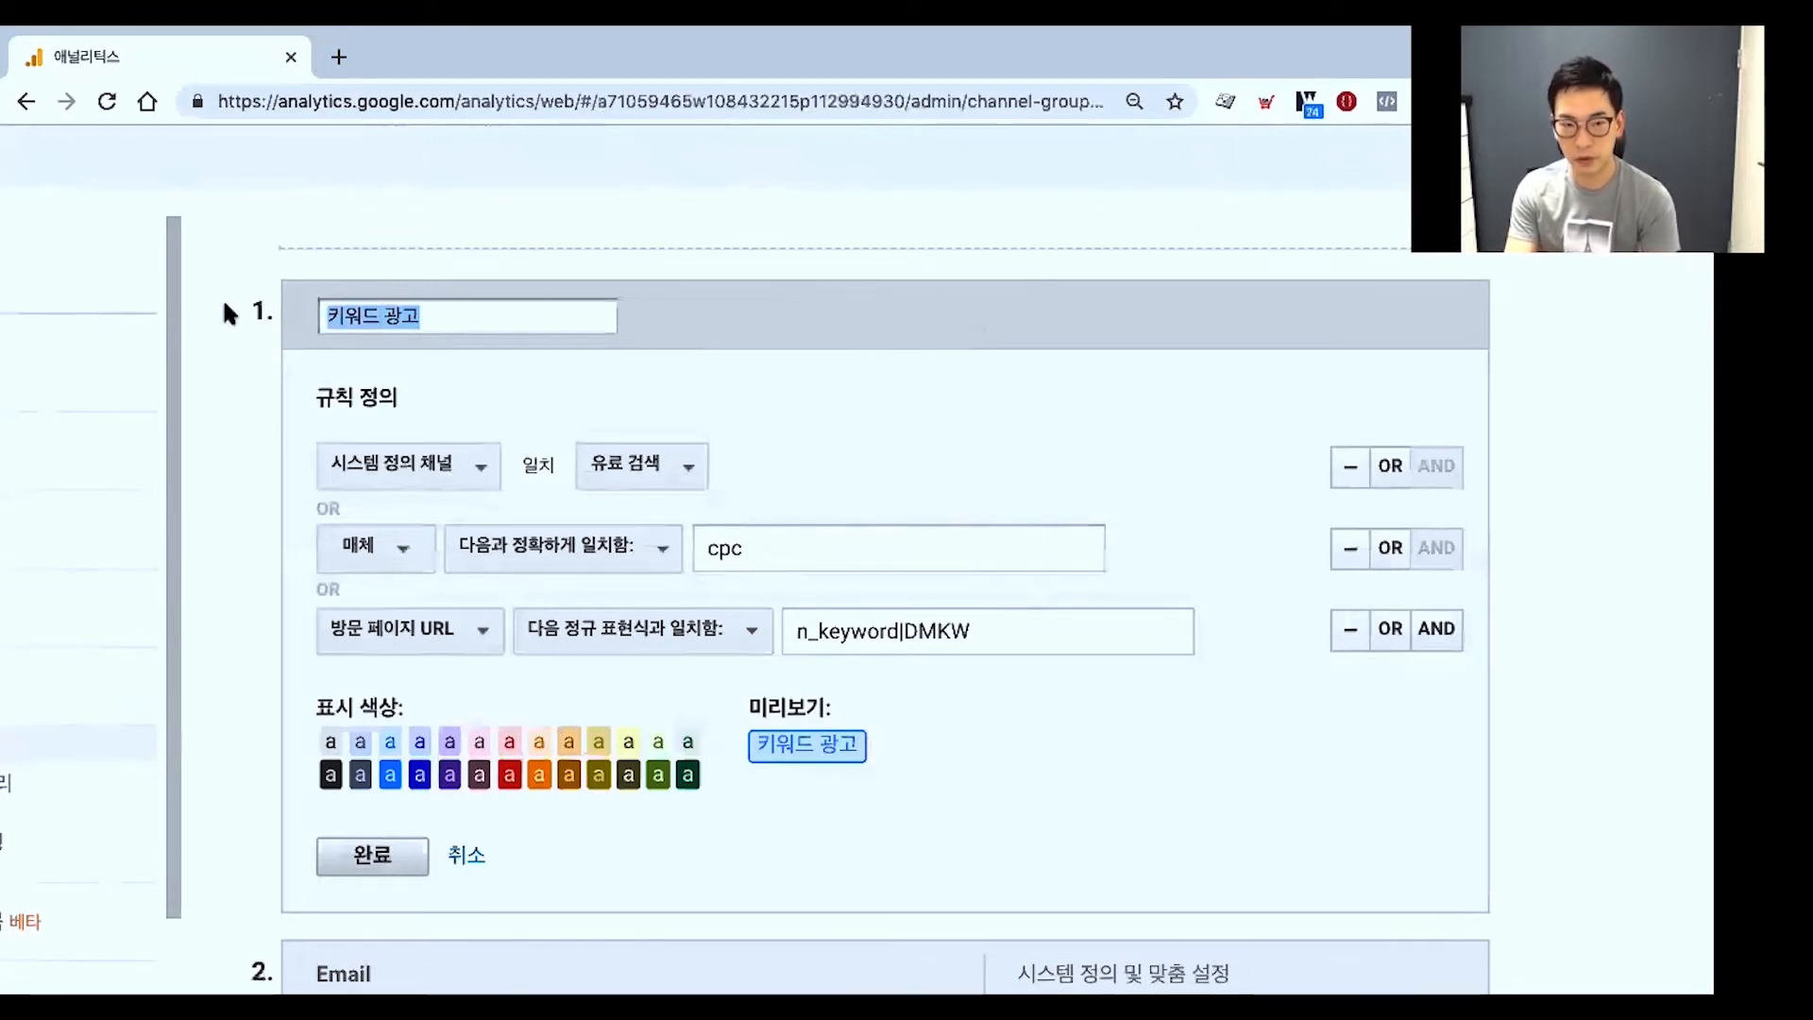
pyautogui.write('Pad')
pyautogui.press('BackSpace')
pyautogui.write('id Search')
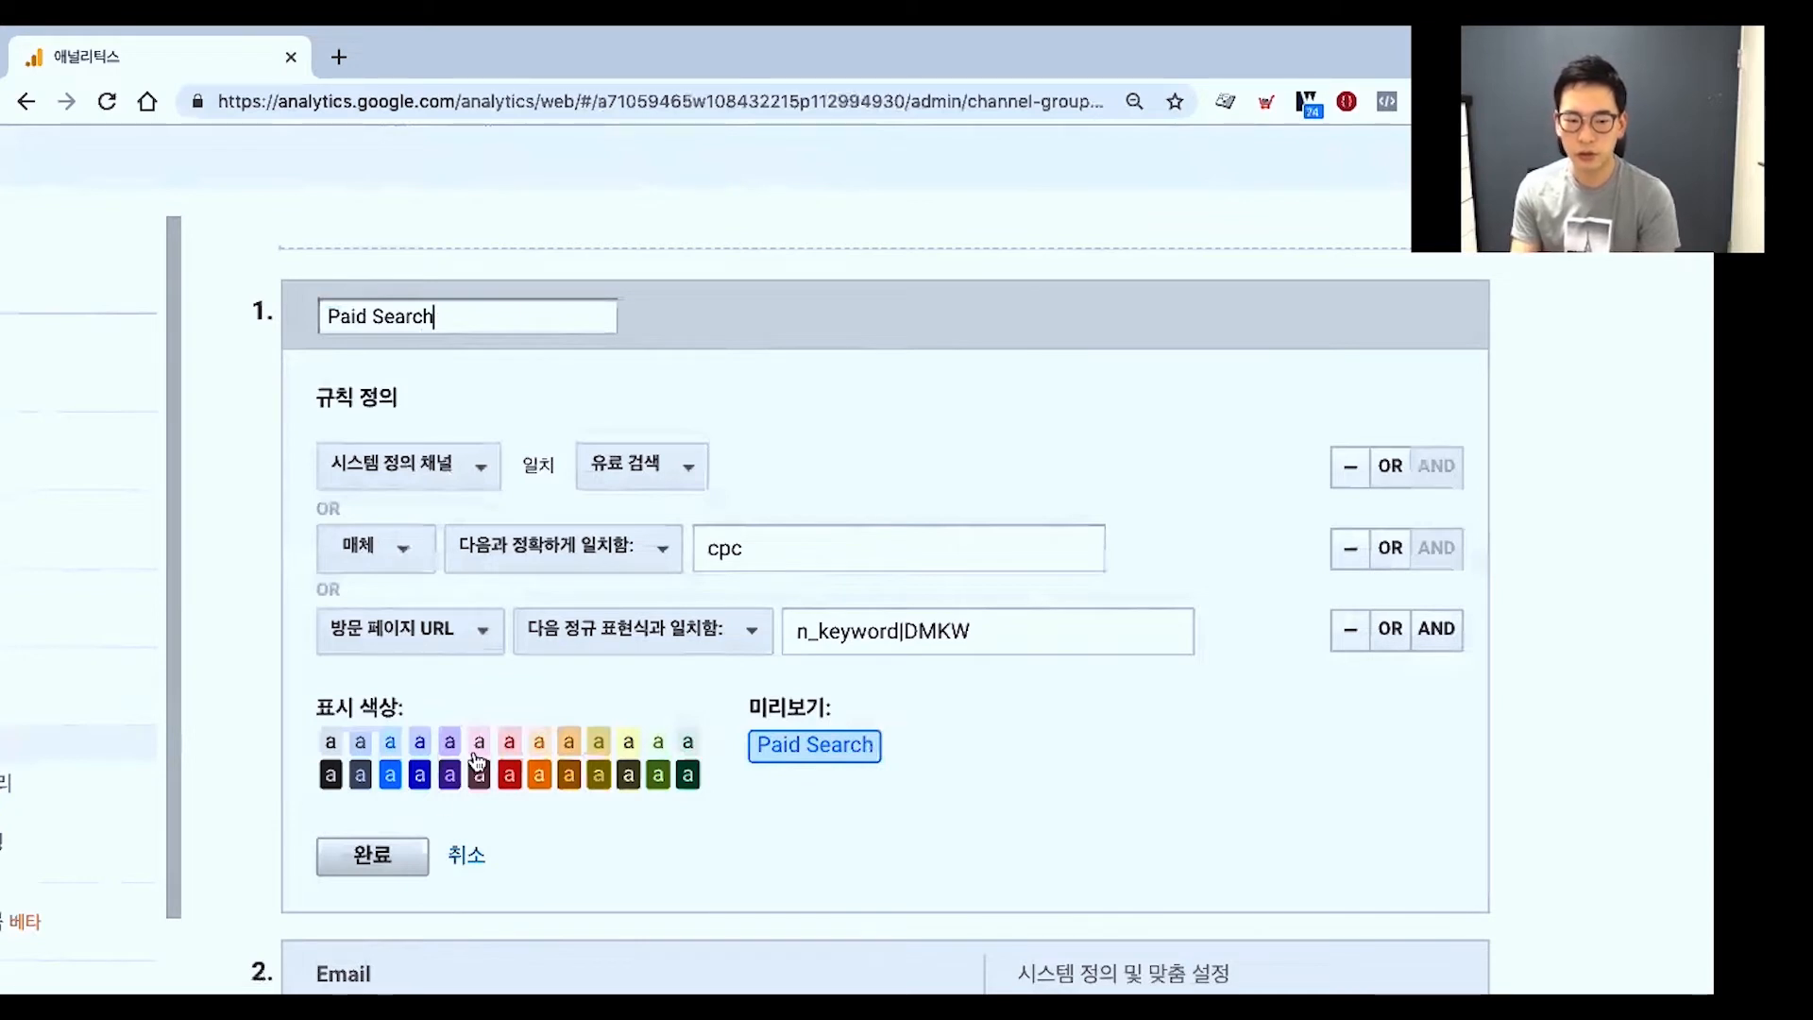
pyautogui.click(404, 846)
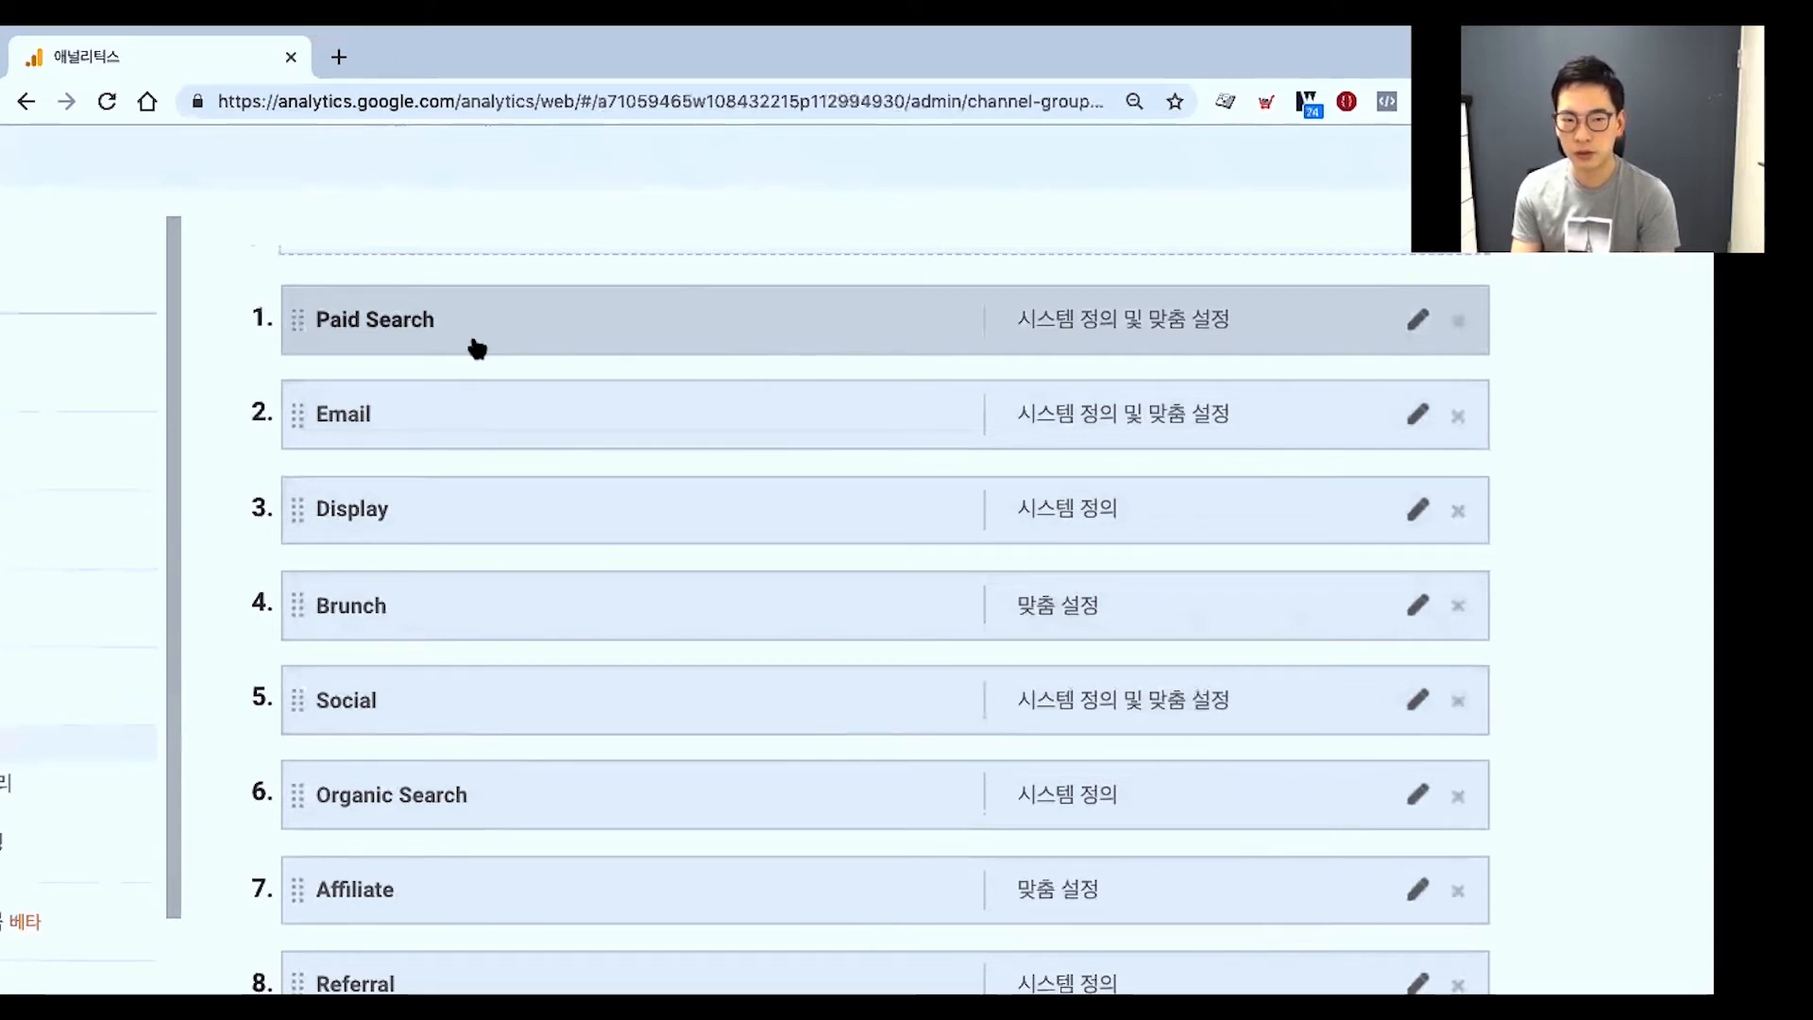
# Examine the Paid Search channel's rules, especially the landing page URL regular expression, and close the definition.
pyautogui.click(548, 341)
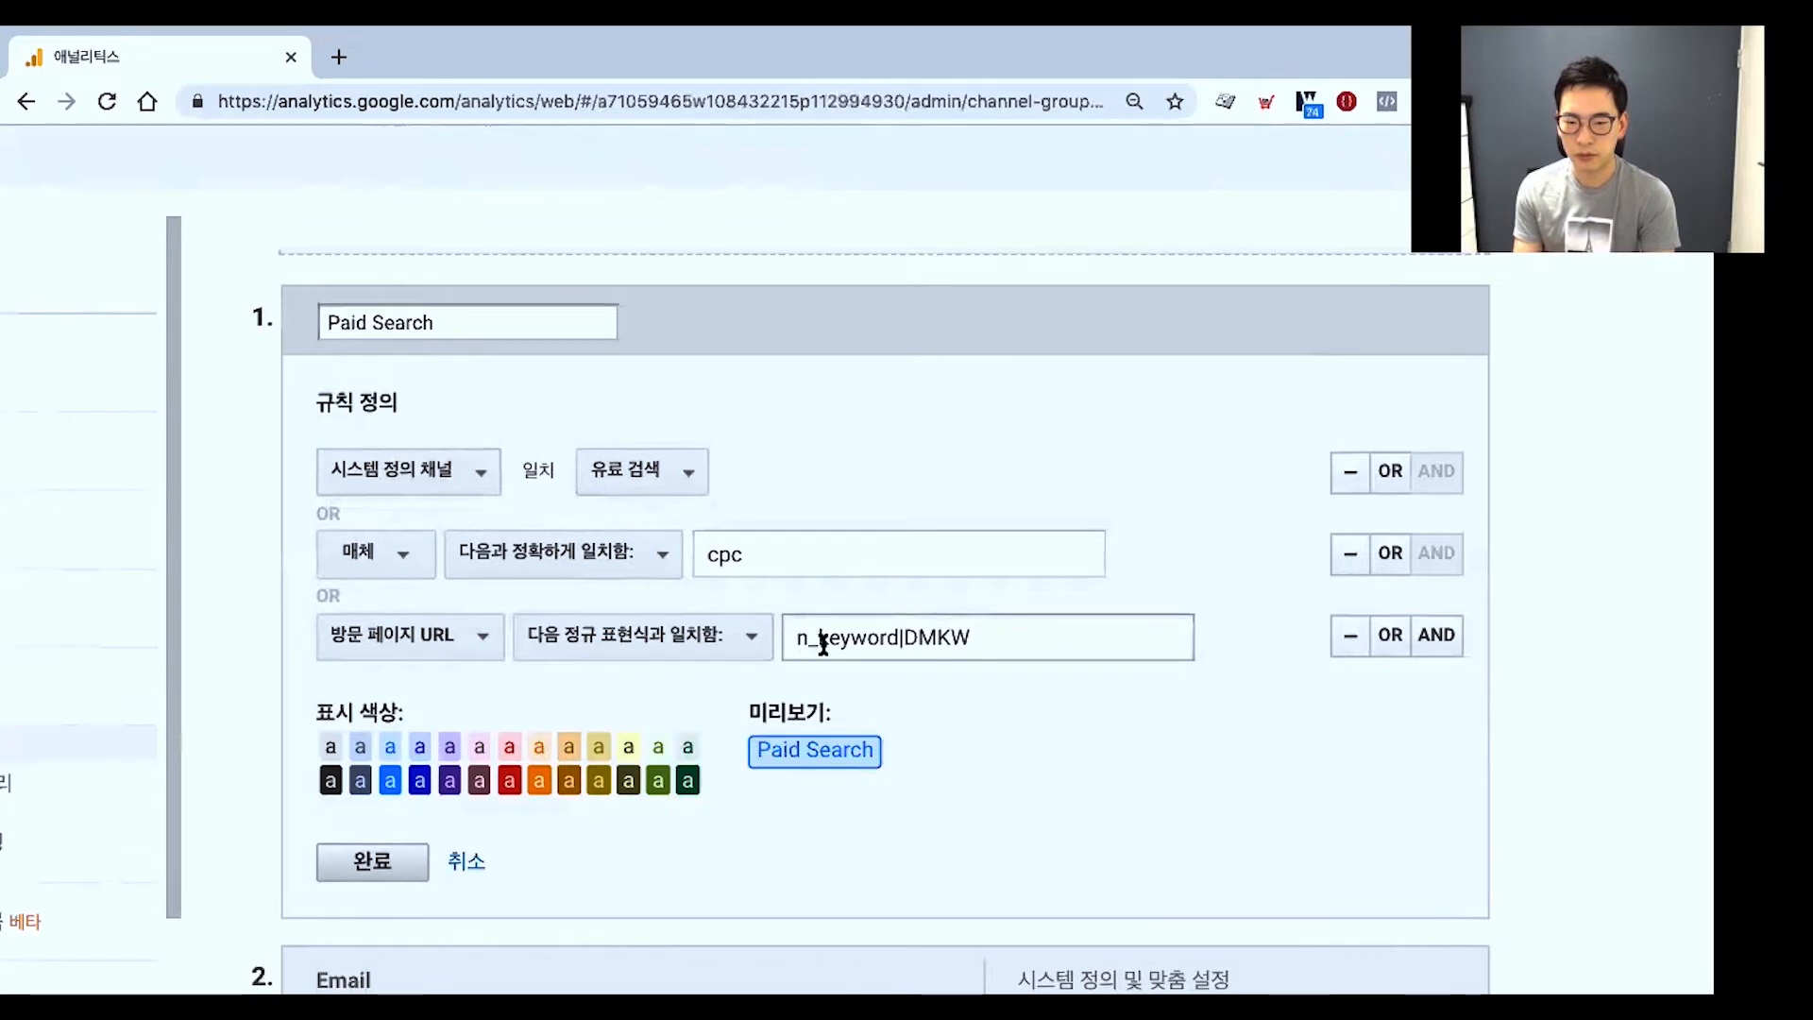
pyautogui.moveTo(797, 638); pyautogui.dragTo(893, 642)
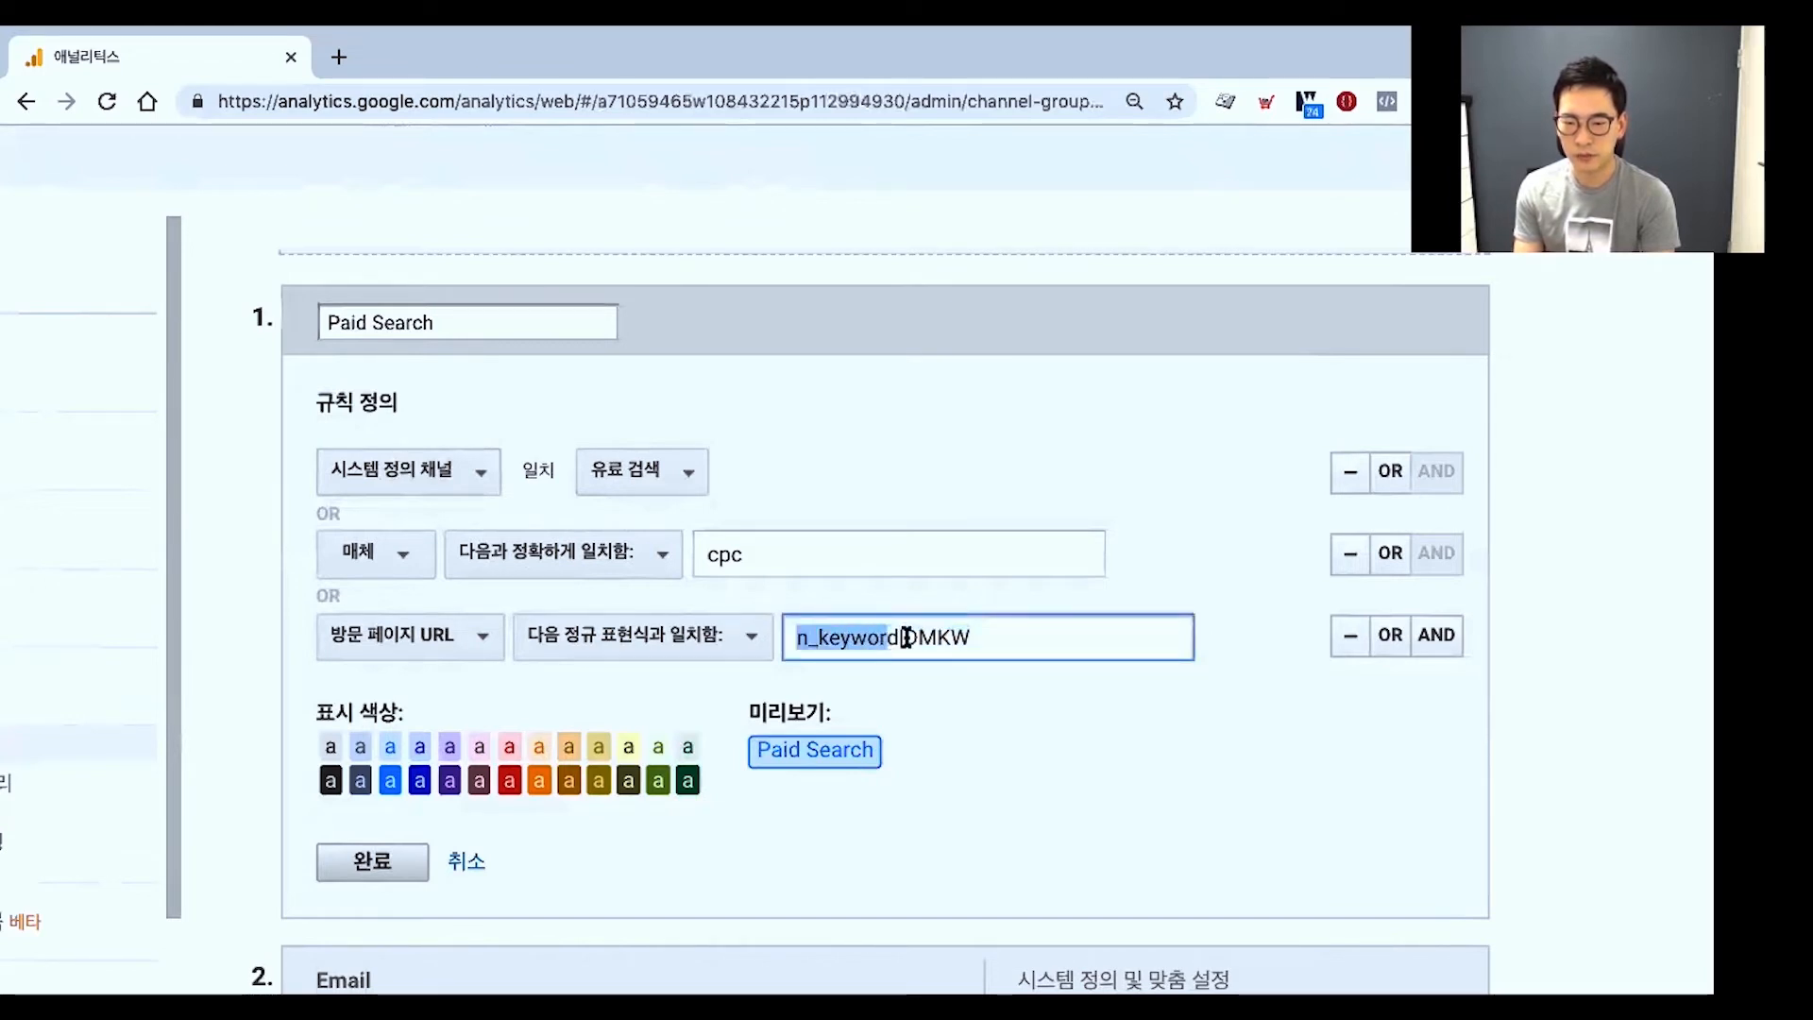
pyautogui.click(904, 639)
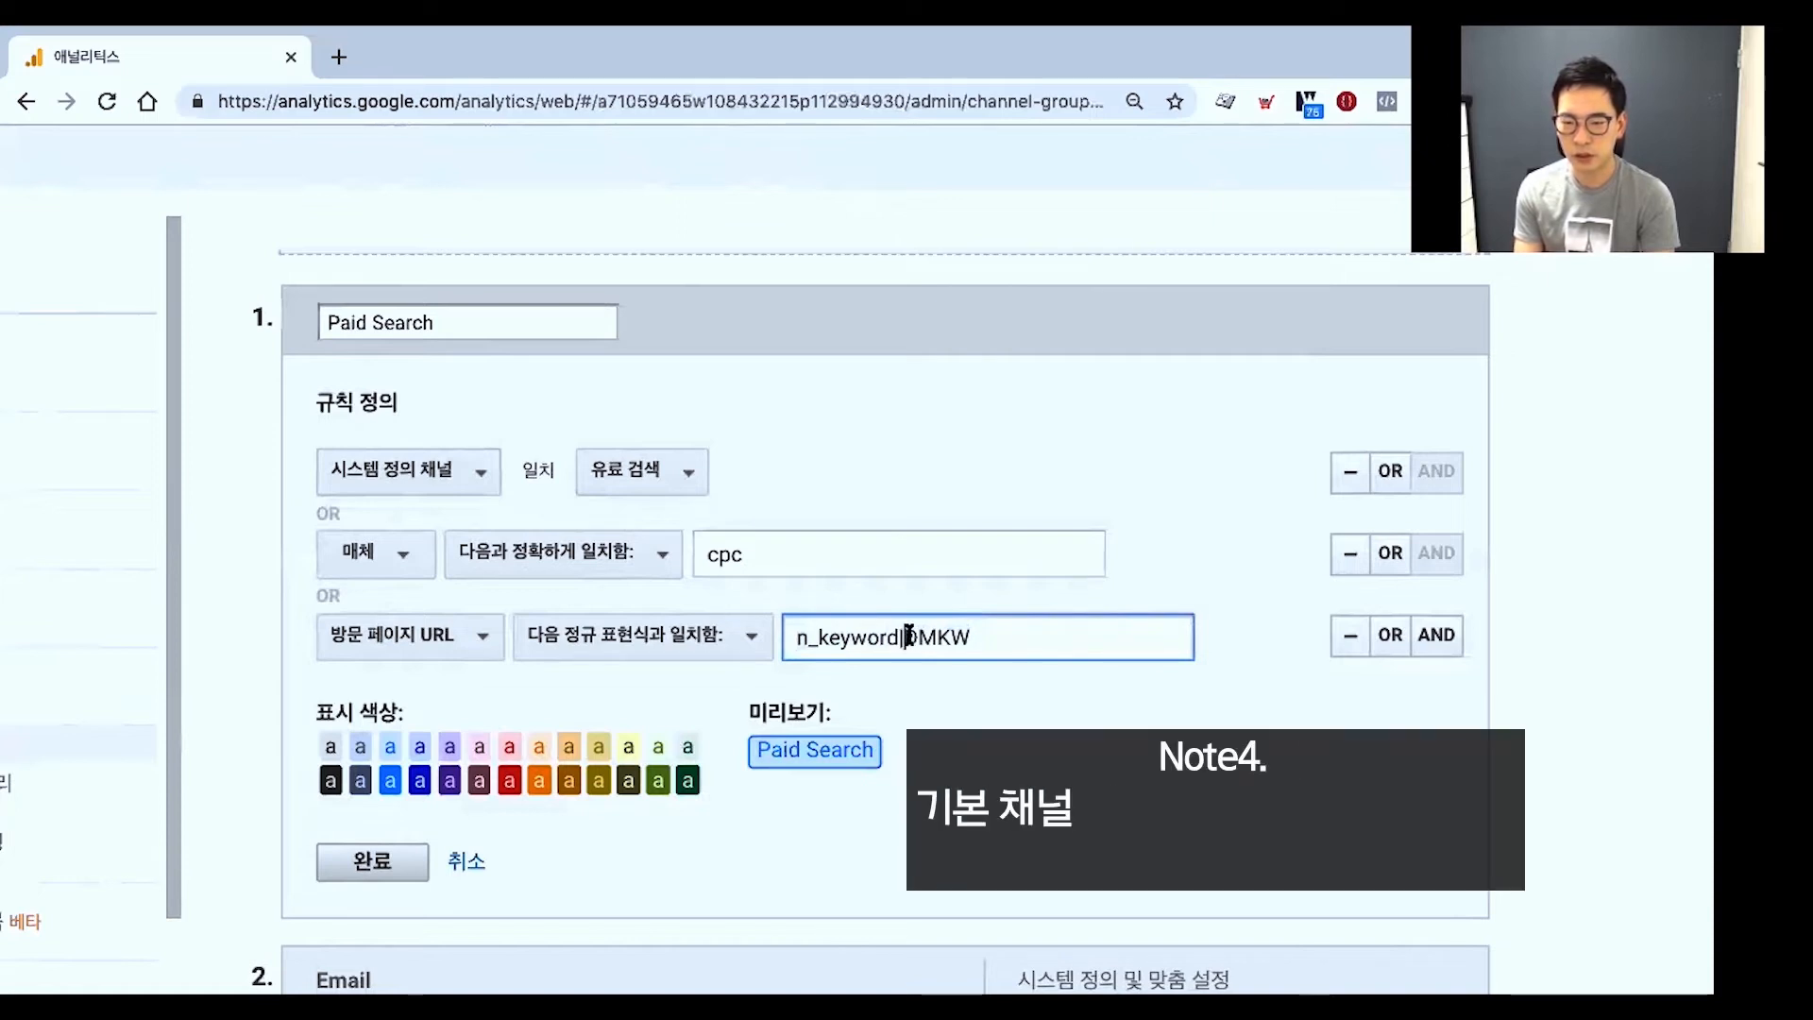
pyautogui.moveTo(904, 640); pyautogui.dragTo(982, 642)
pyautogui.click(983, 642)
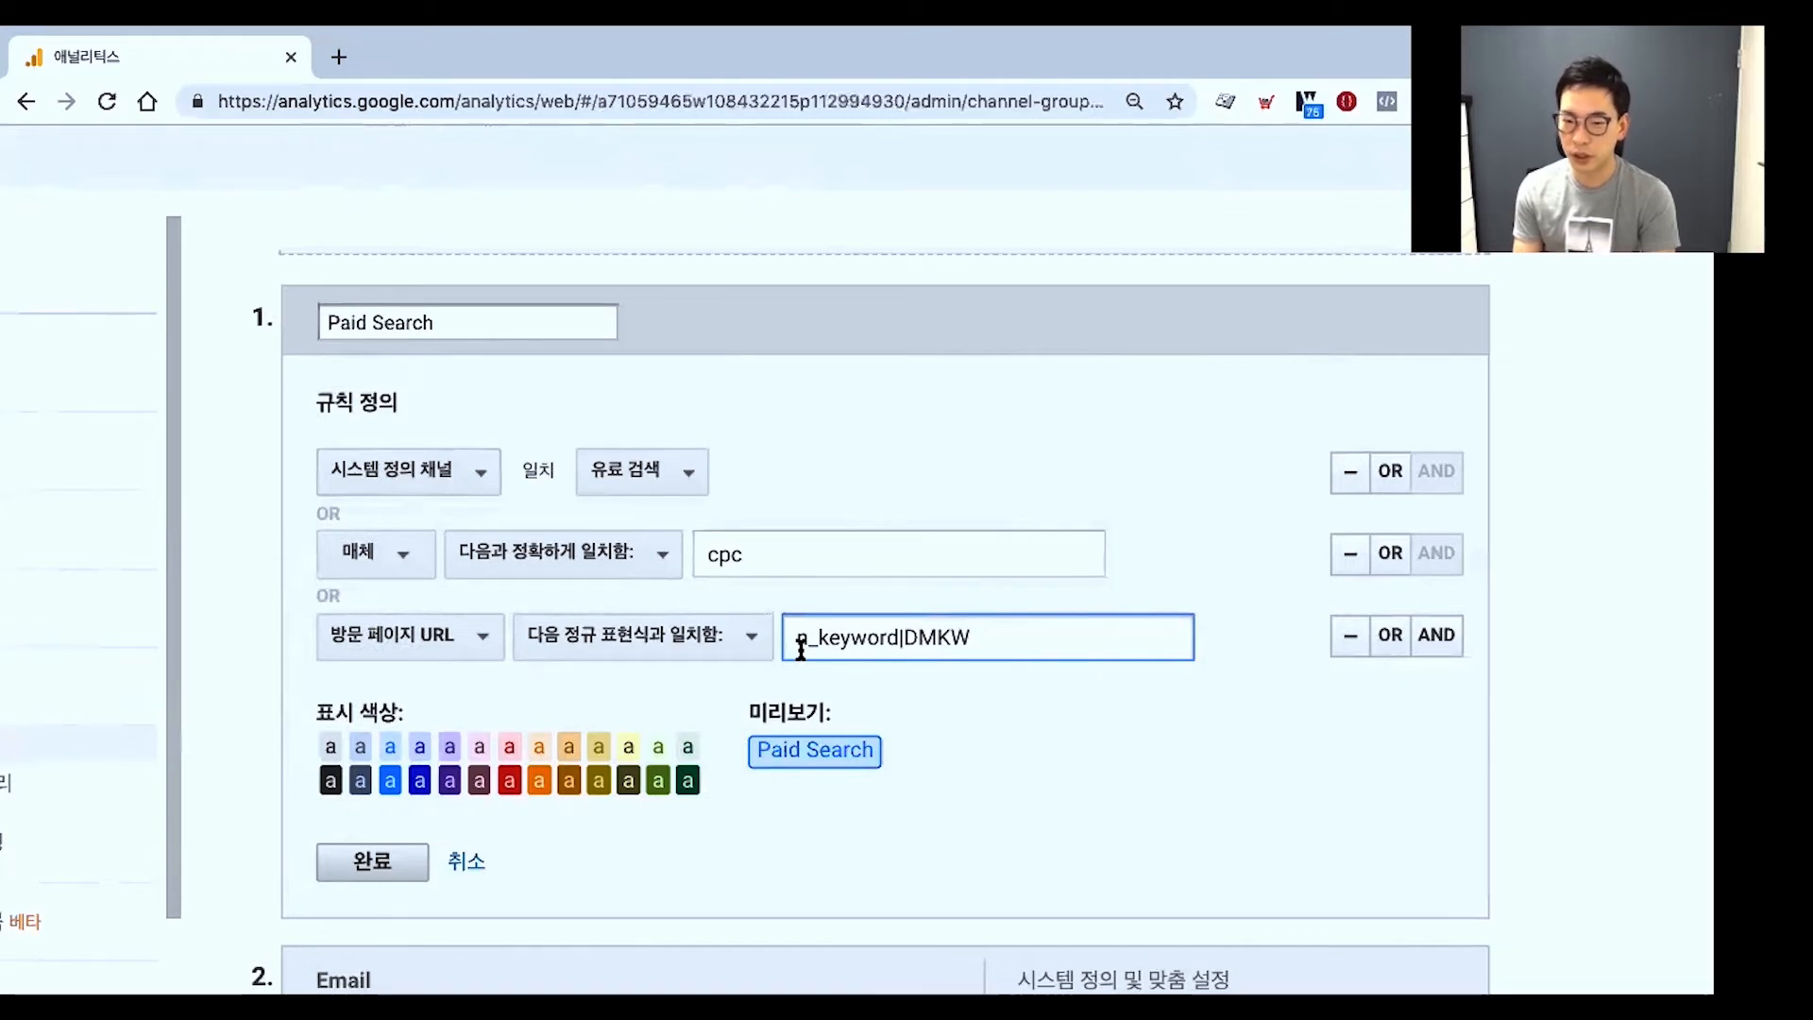
pyautogui.moveTo(798, 641); pyautogui.dragTo(1012, 642)
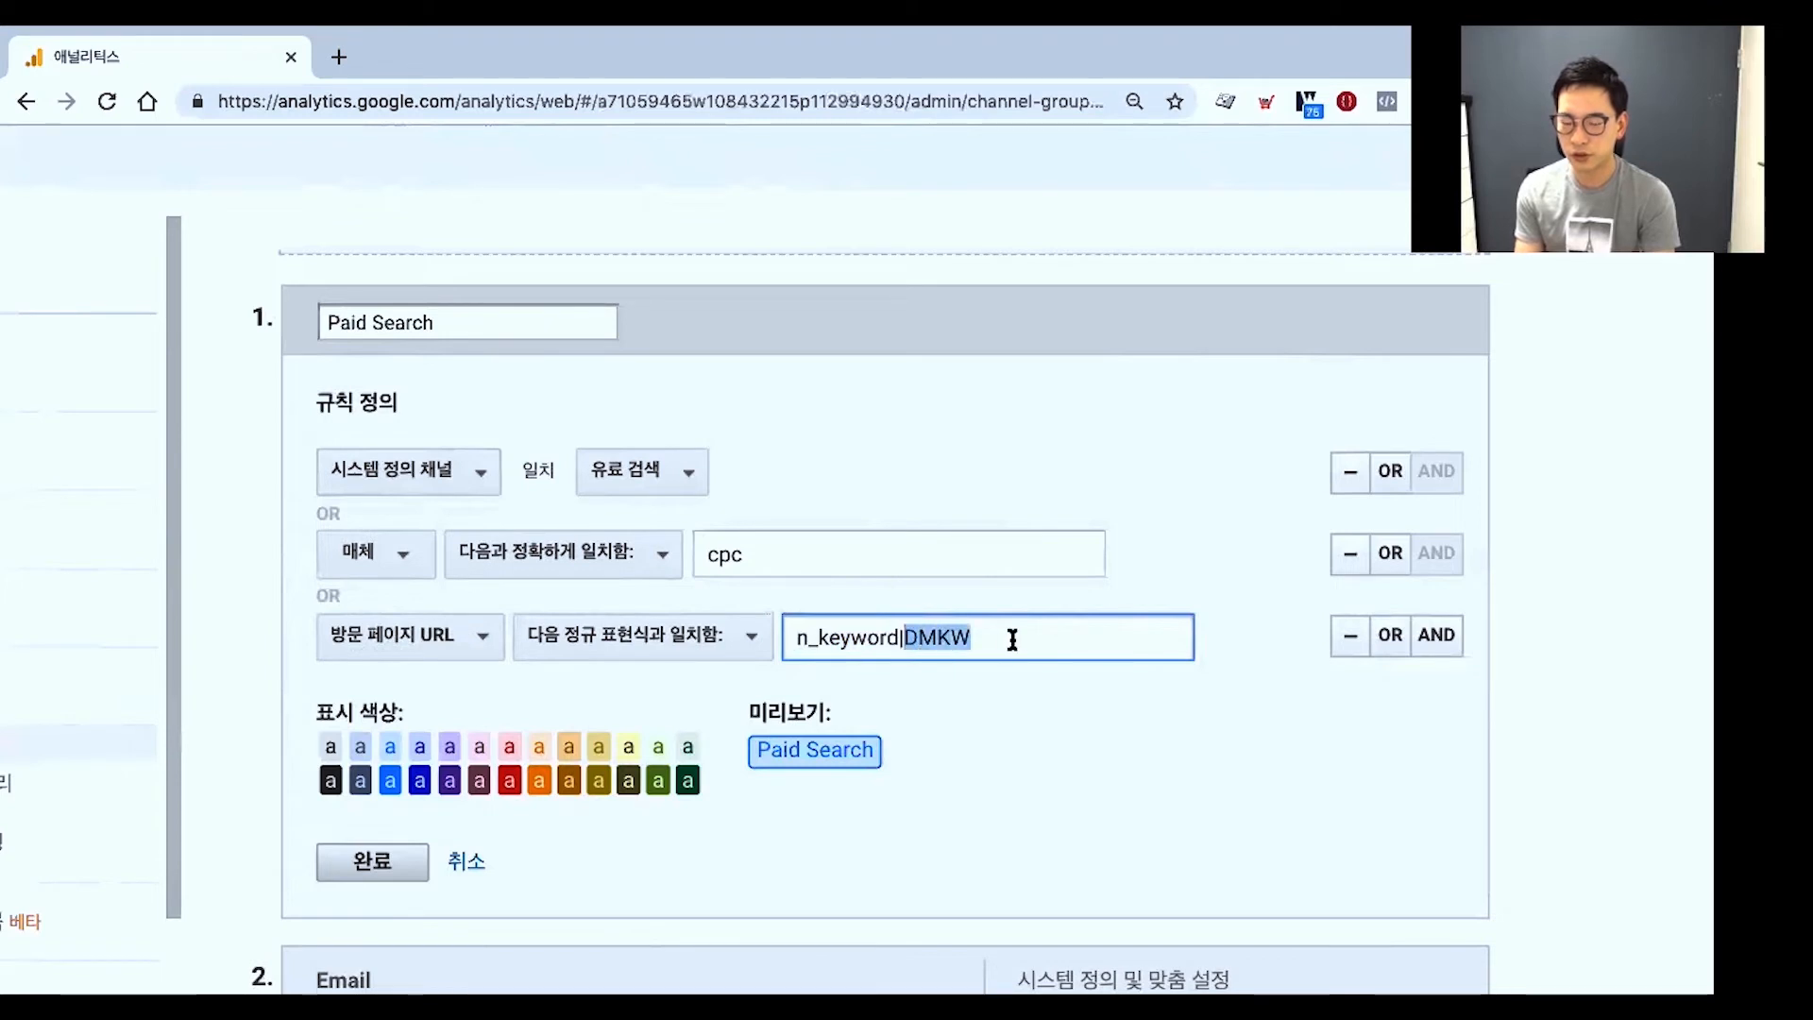
pyautogui.click(1053, 669)
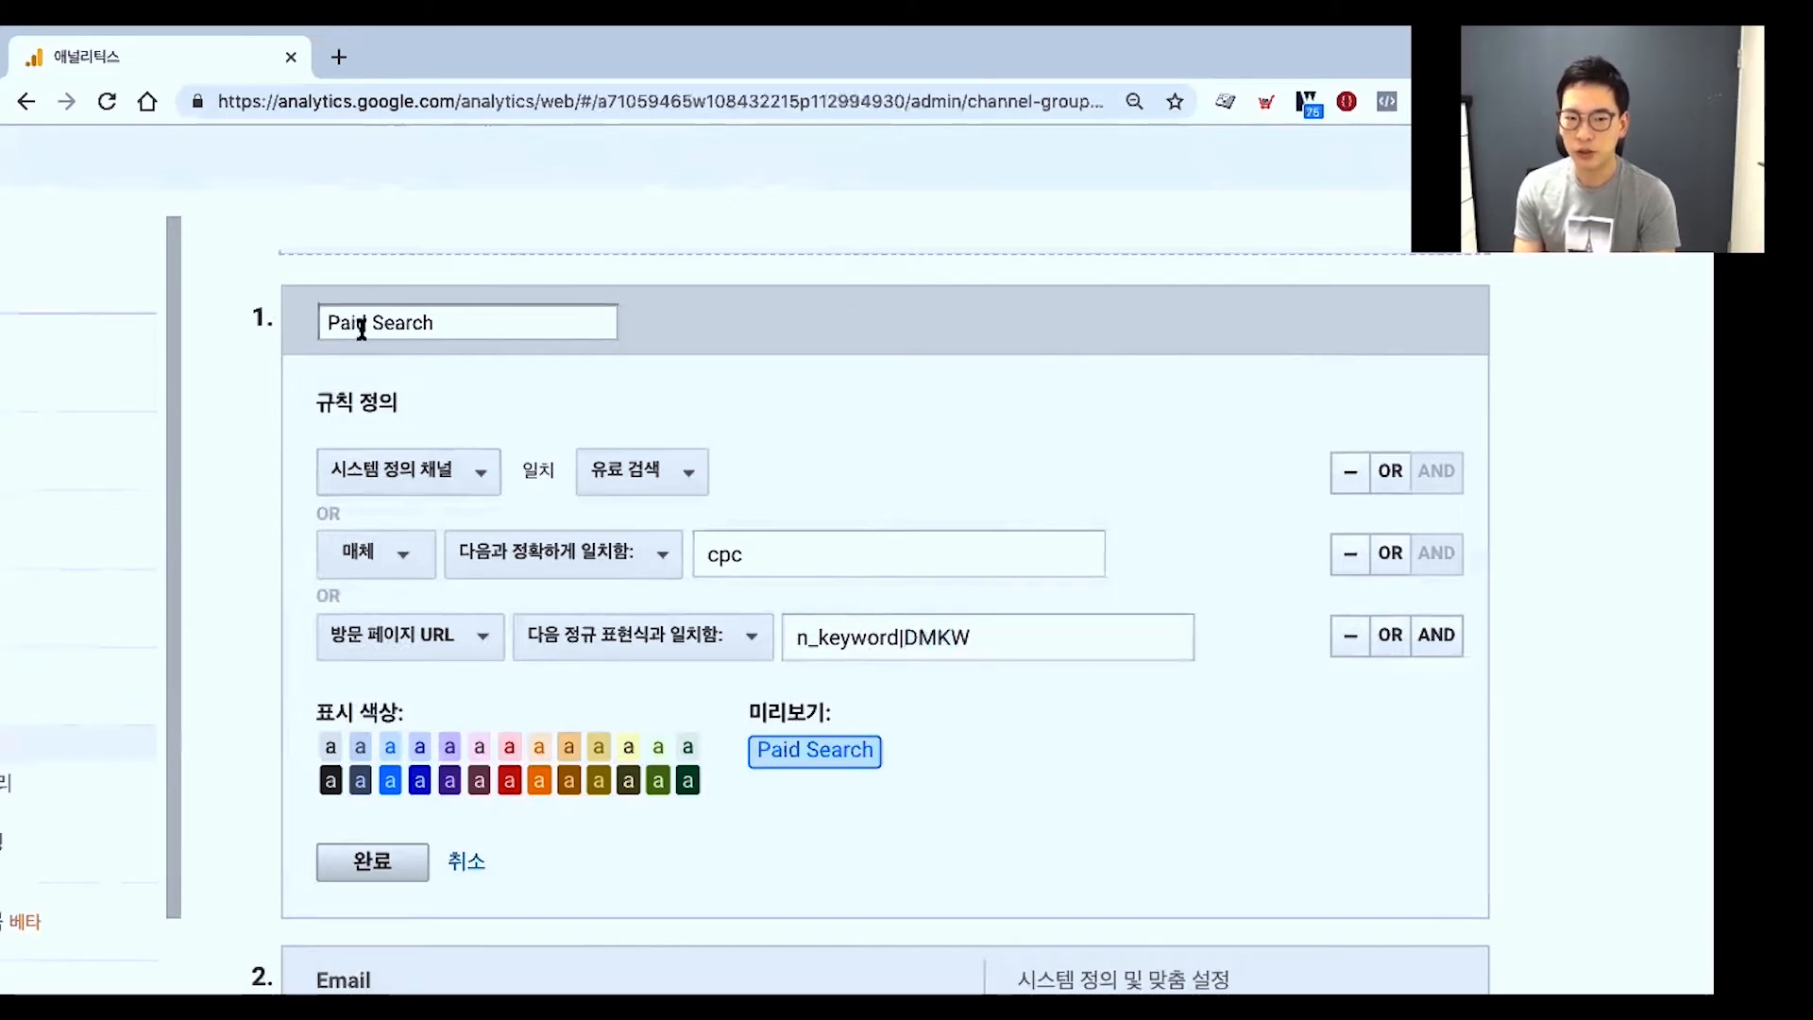
pyautogui.moveTo(365, 327); pyautogui.dragTo(435, 332)
pyautogui.click(451, 333)
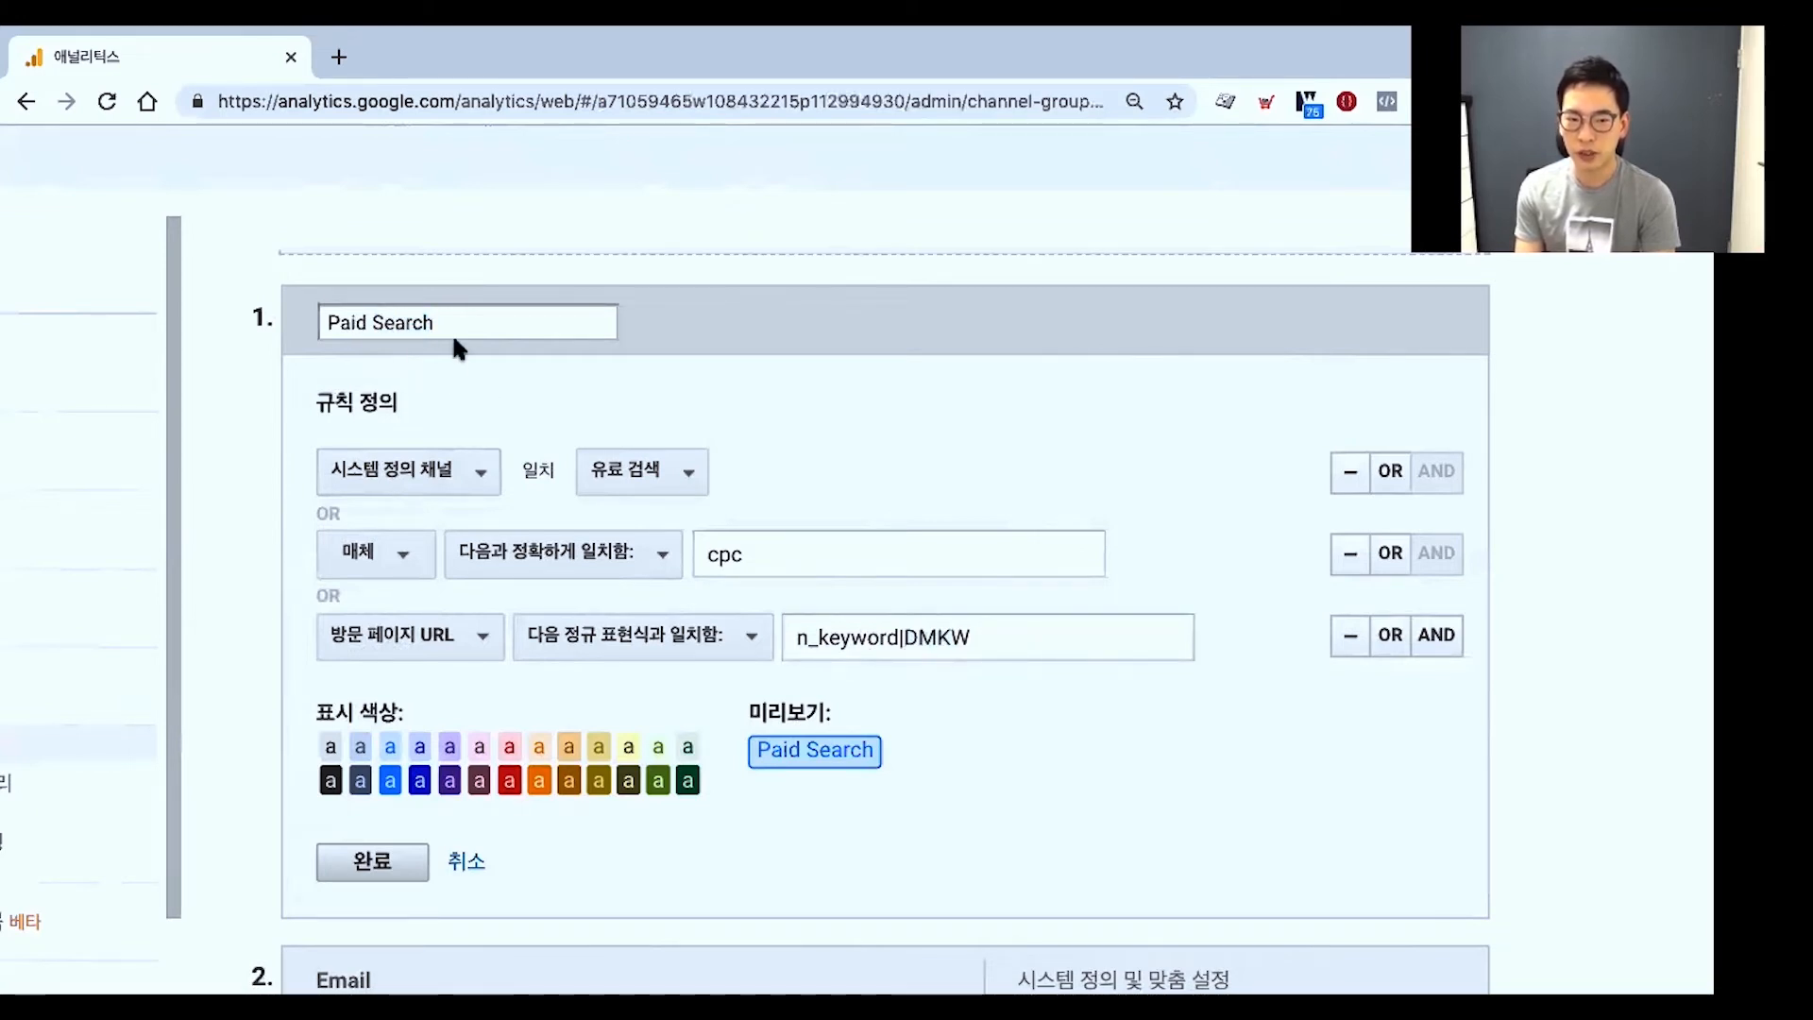
pyautogui.click(386, 850)
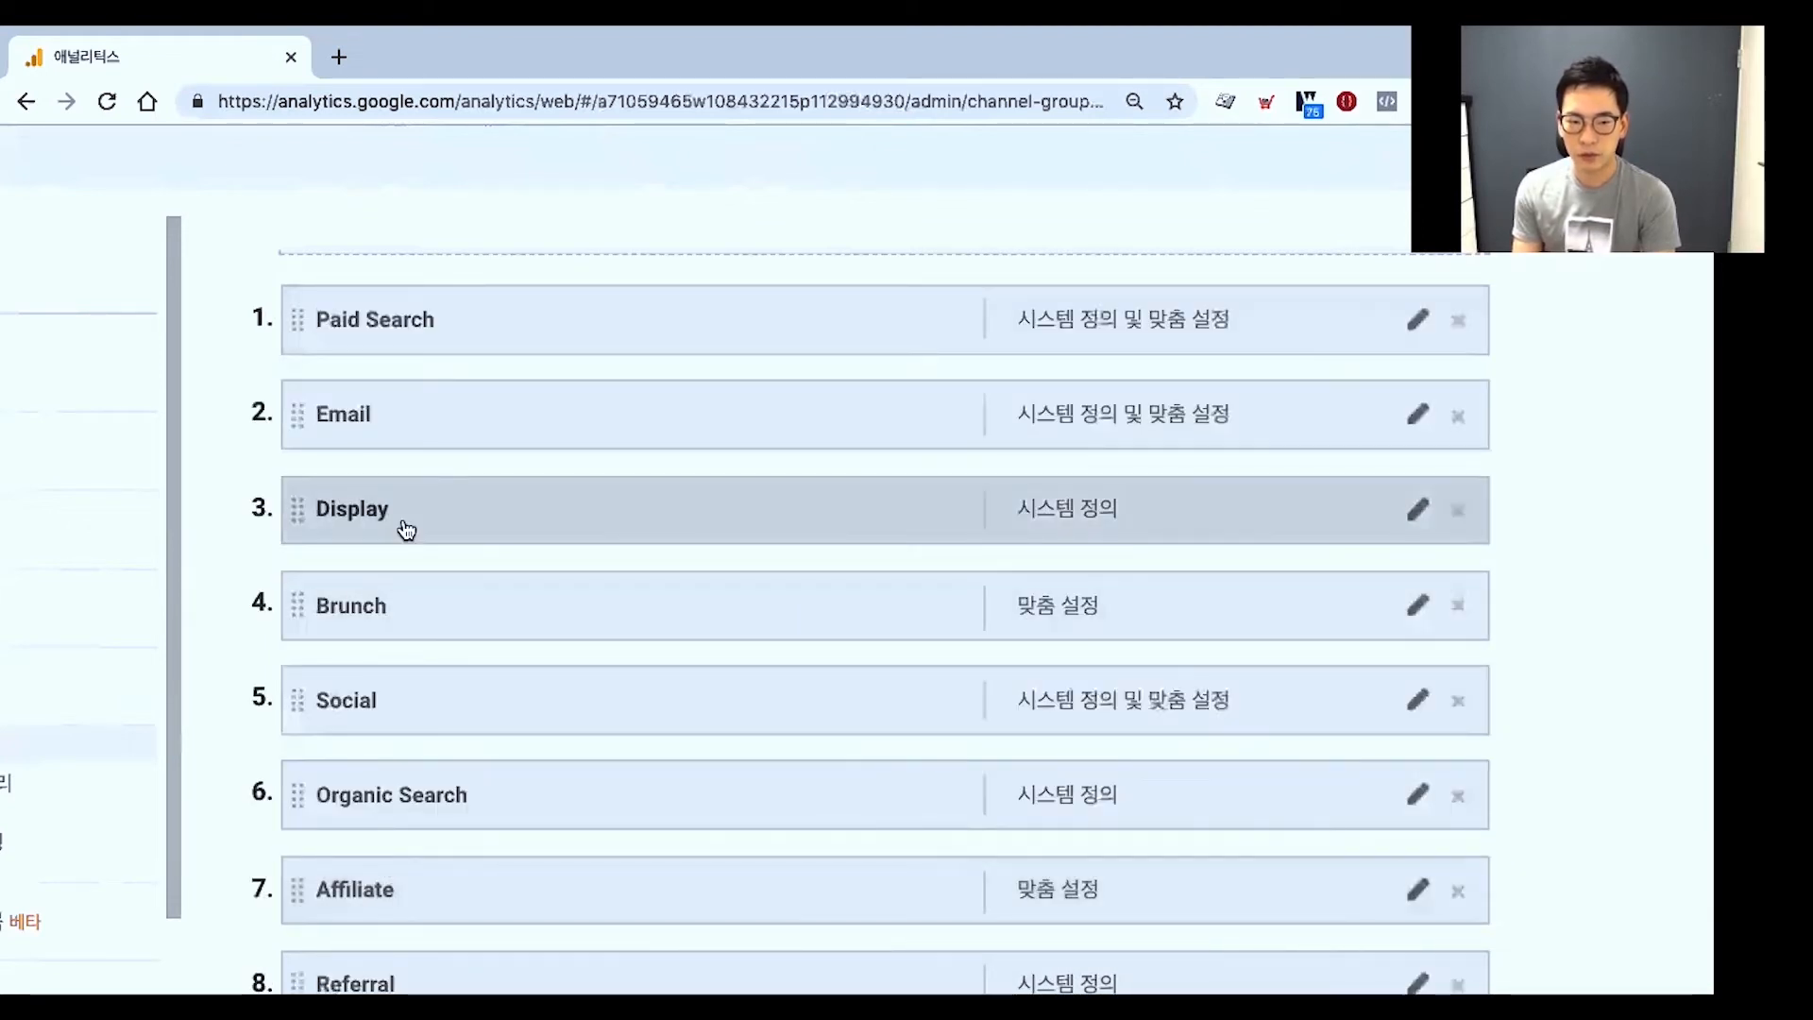
# Set the Brunch channel's display color to dark green with light text and accept its definition.
pyautogui.click(396, 607)
pyautogui.scroll(-2, 456, 601)
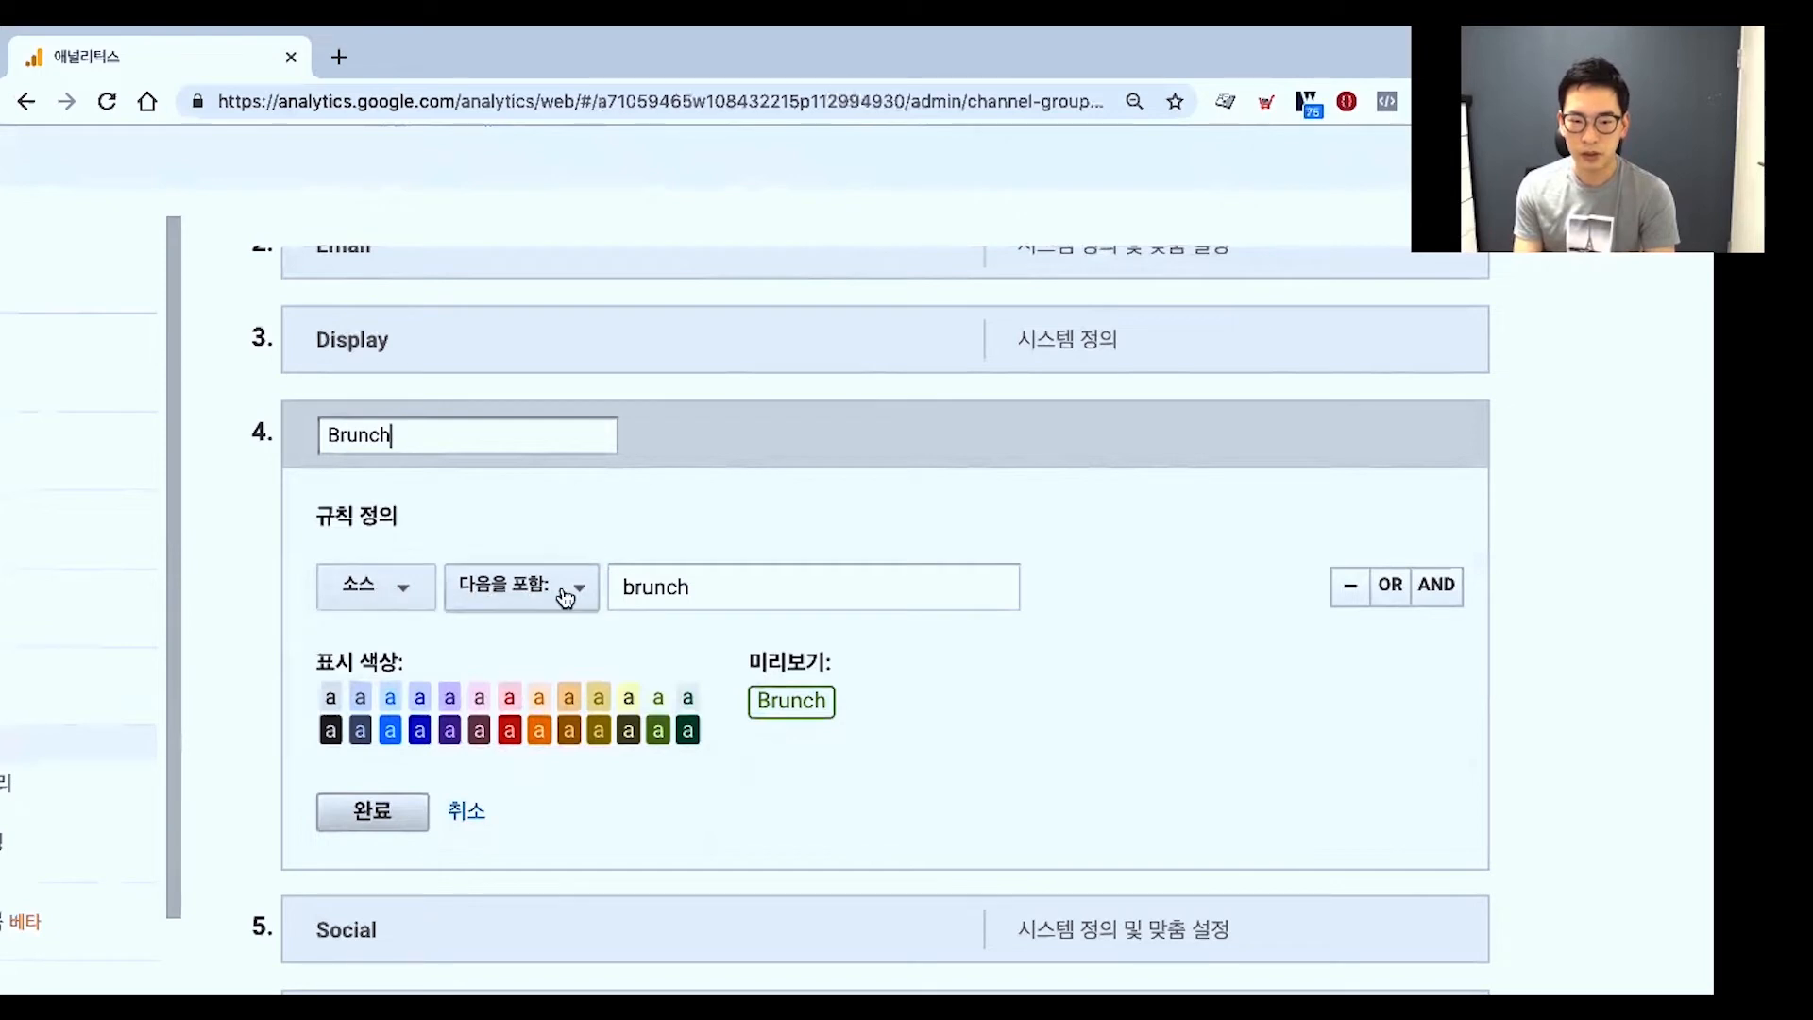
pyautogui.rightClick(697, 587)
pyautogui.click(591, 590)
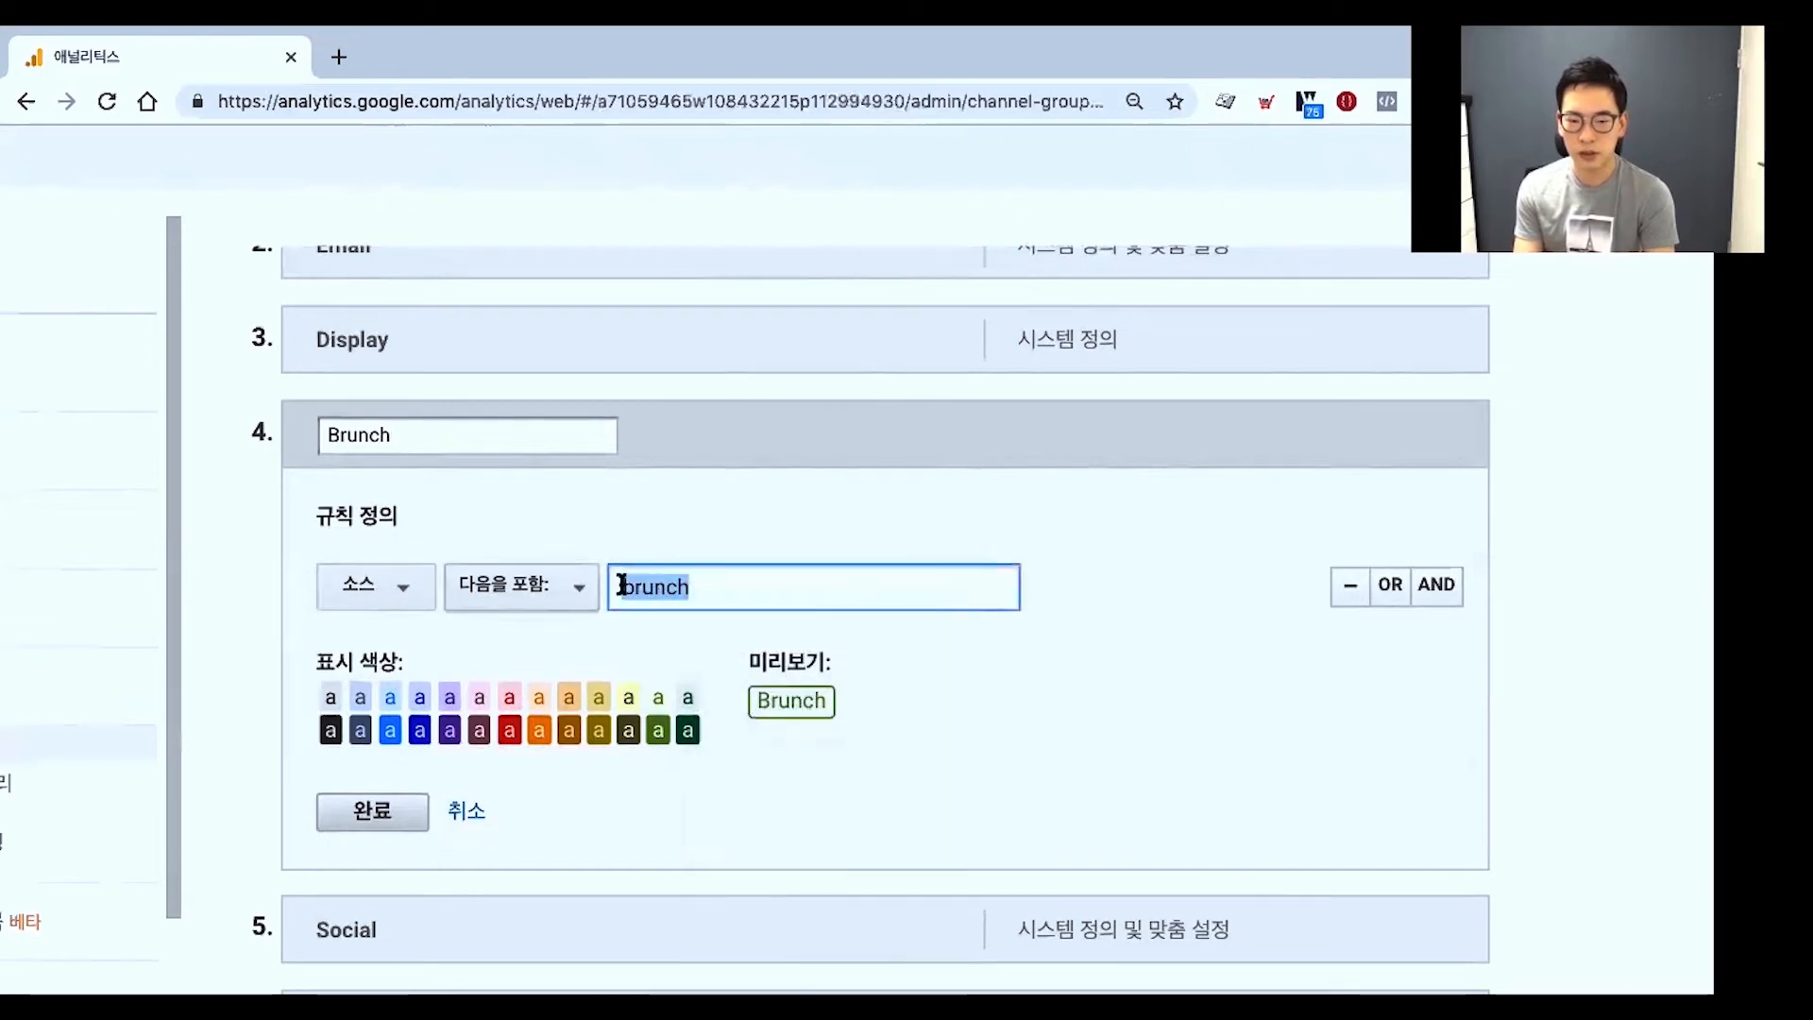
pyautogui.doubleClick(665, 588)
pyautogui.click(725, 554)
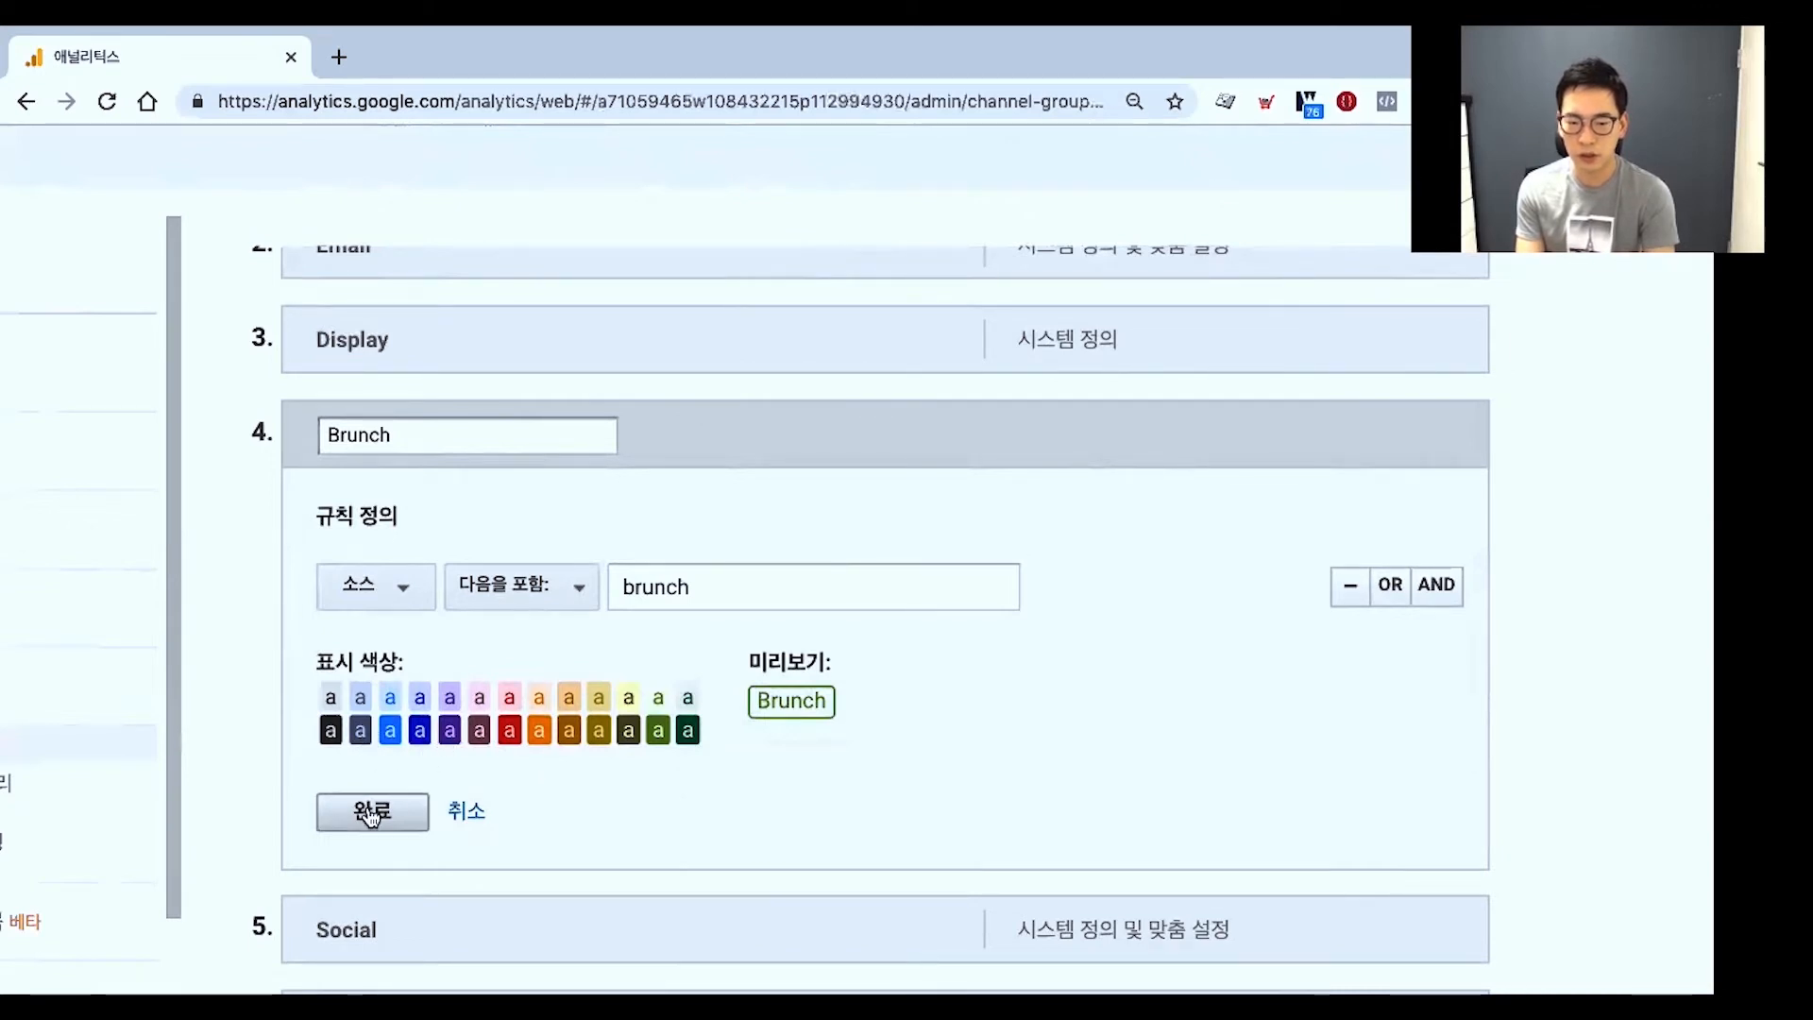
pyautogui.click(597, 734)
pyautogui.click(658, 740)
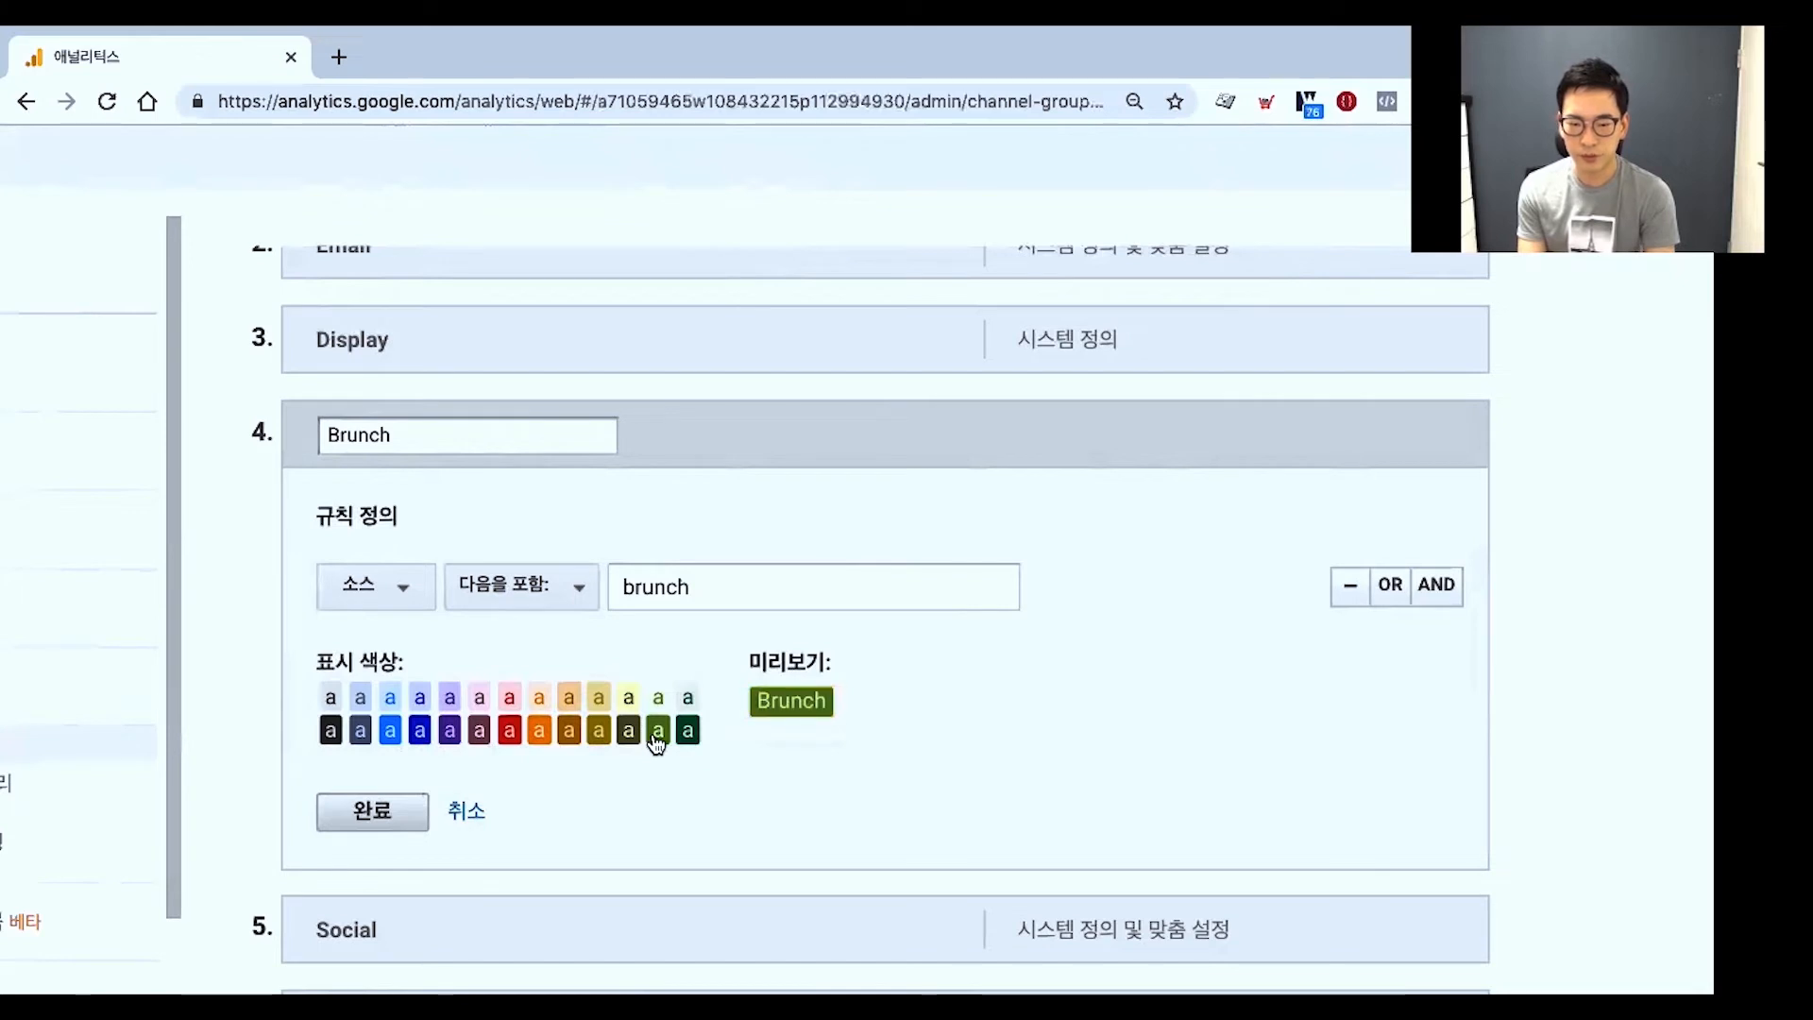
pyautogui.click(372, 810)
pyautogui.scroll(-1, 449, 746)
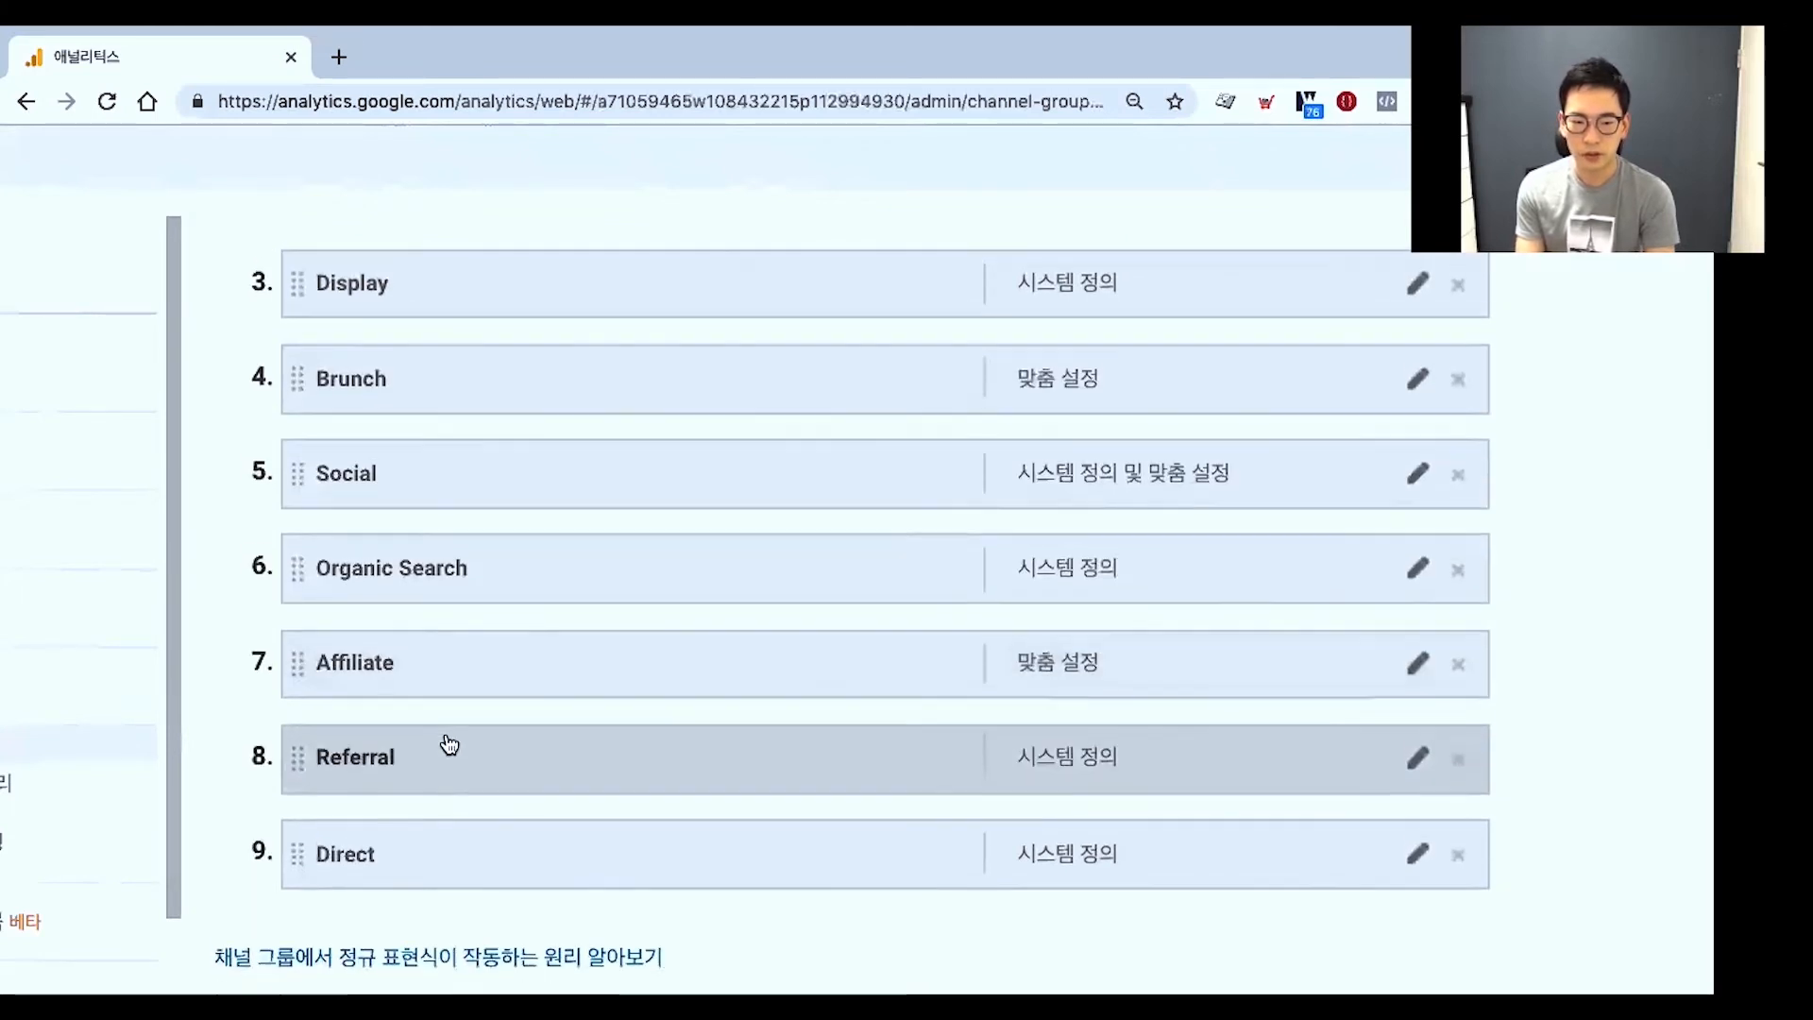
# Add an OR condition based on the source (소스) dimension to the Display channel's rules.
pyautogui.scroll(3, 445, 740)
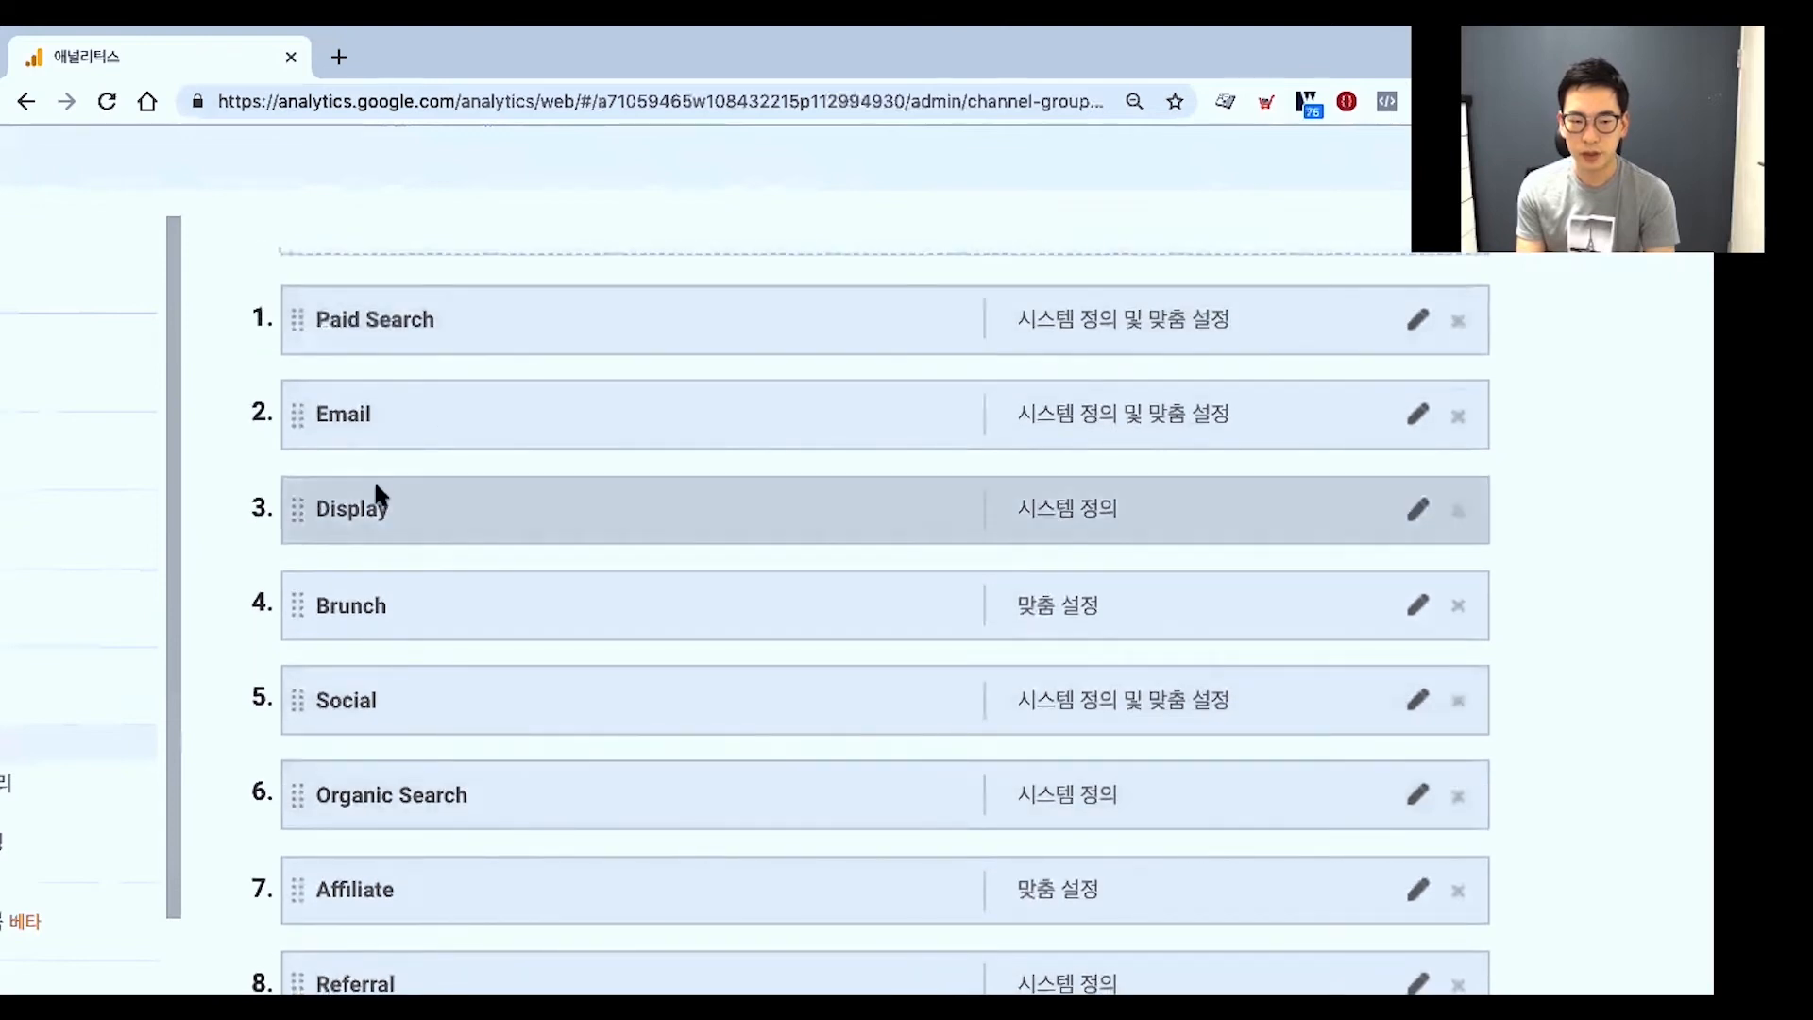
pyautogui.click(377, 510)
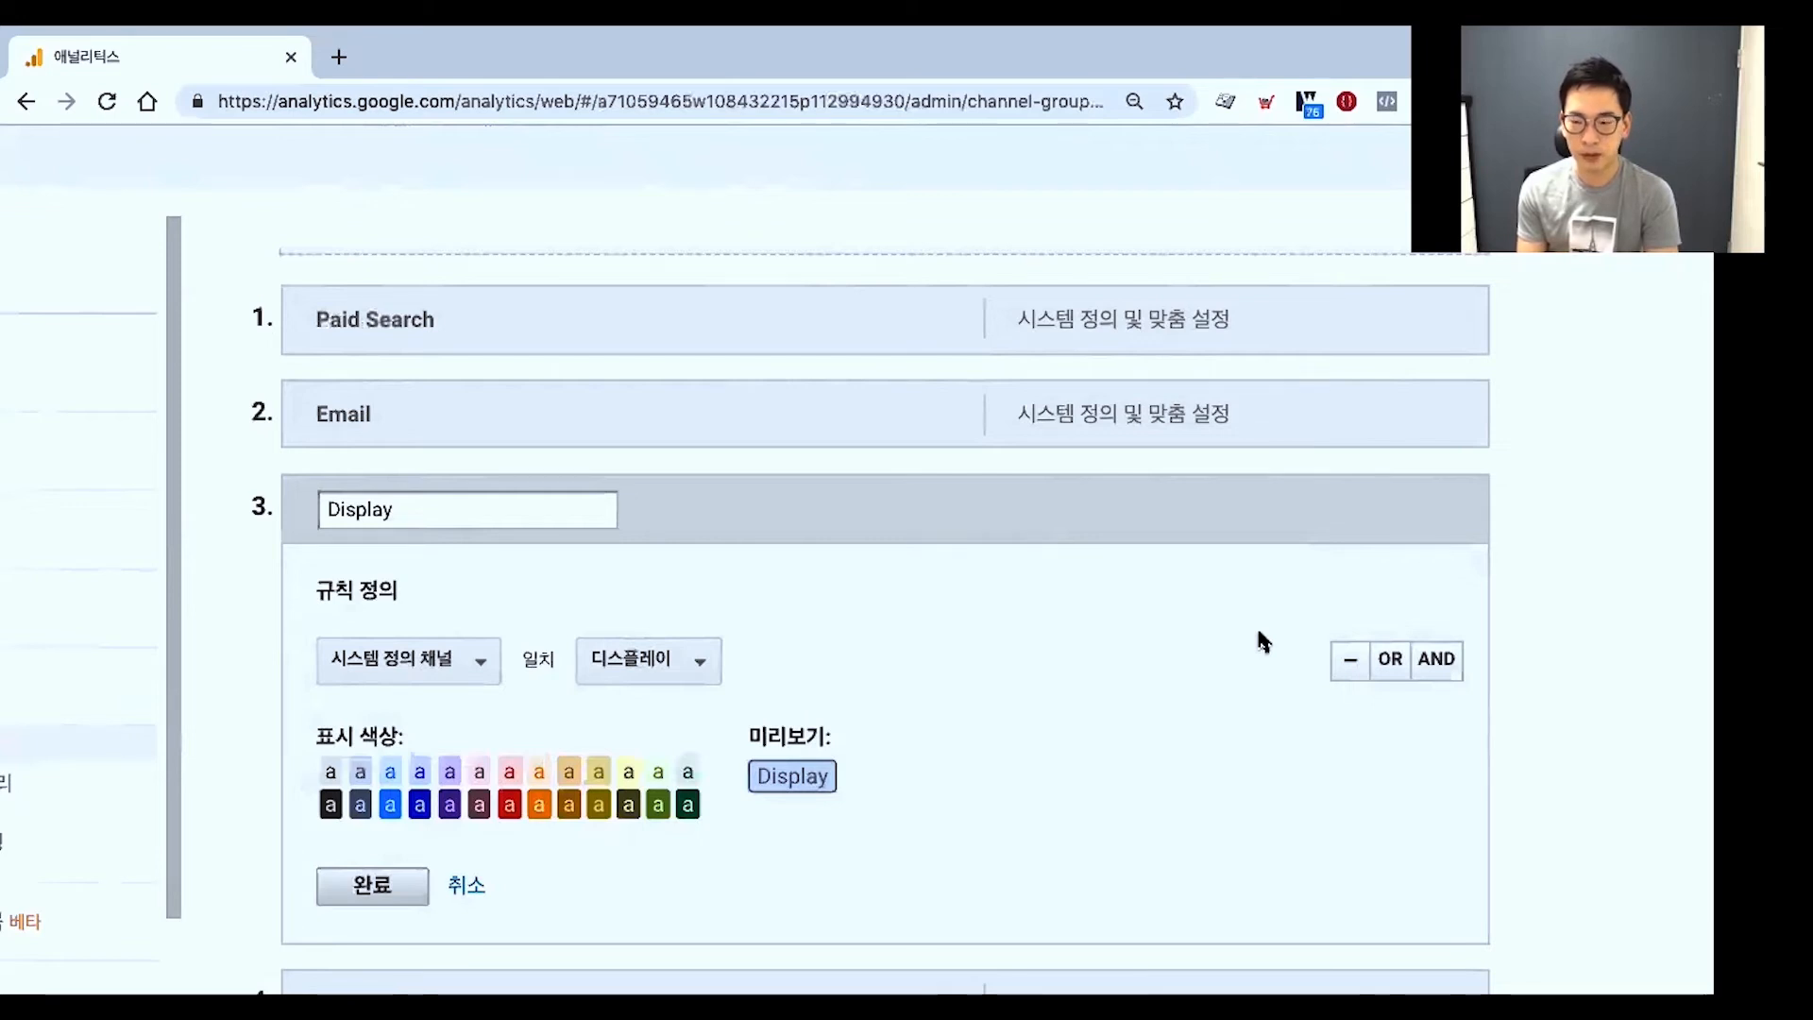
pyautogui.click(1389, 661)
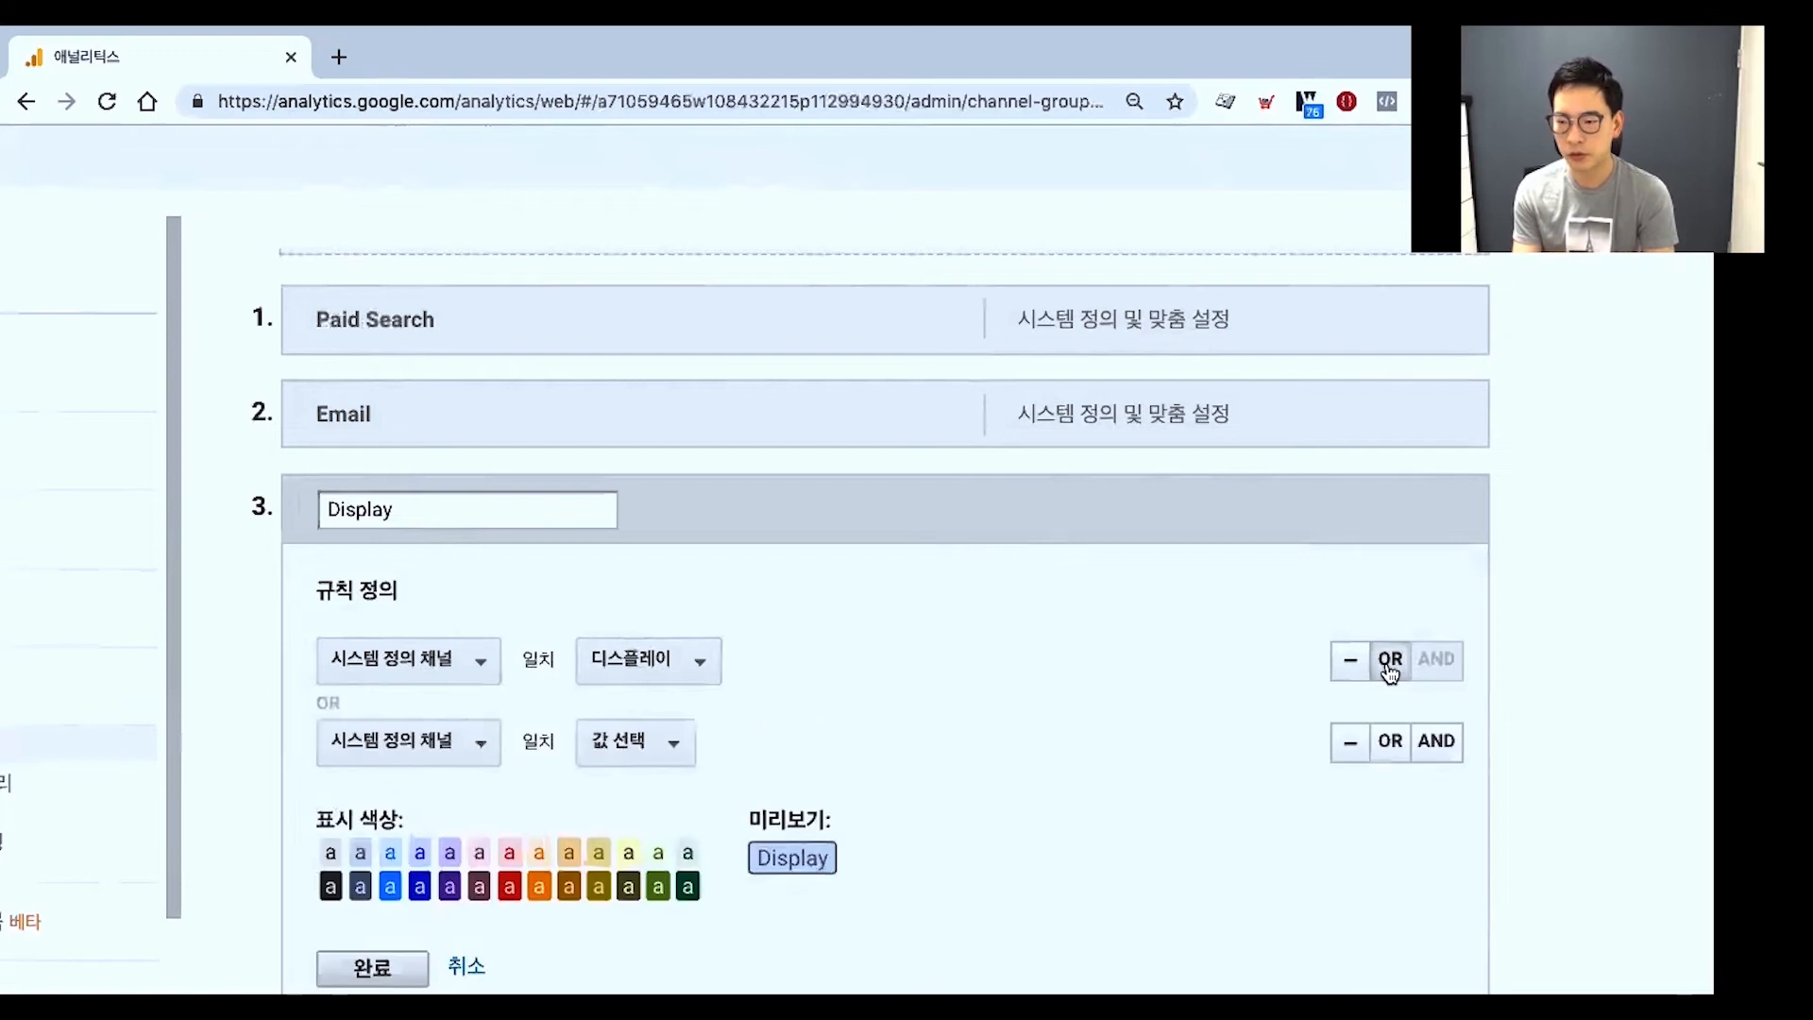
pyautogui.click(435, 746)
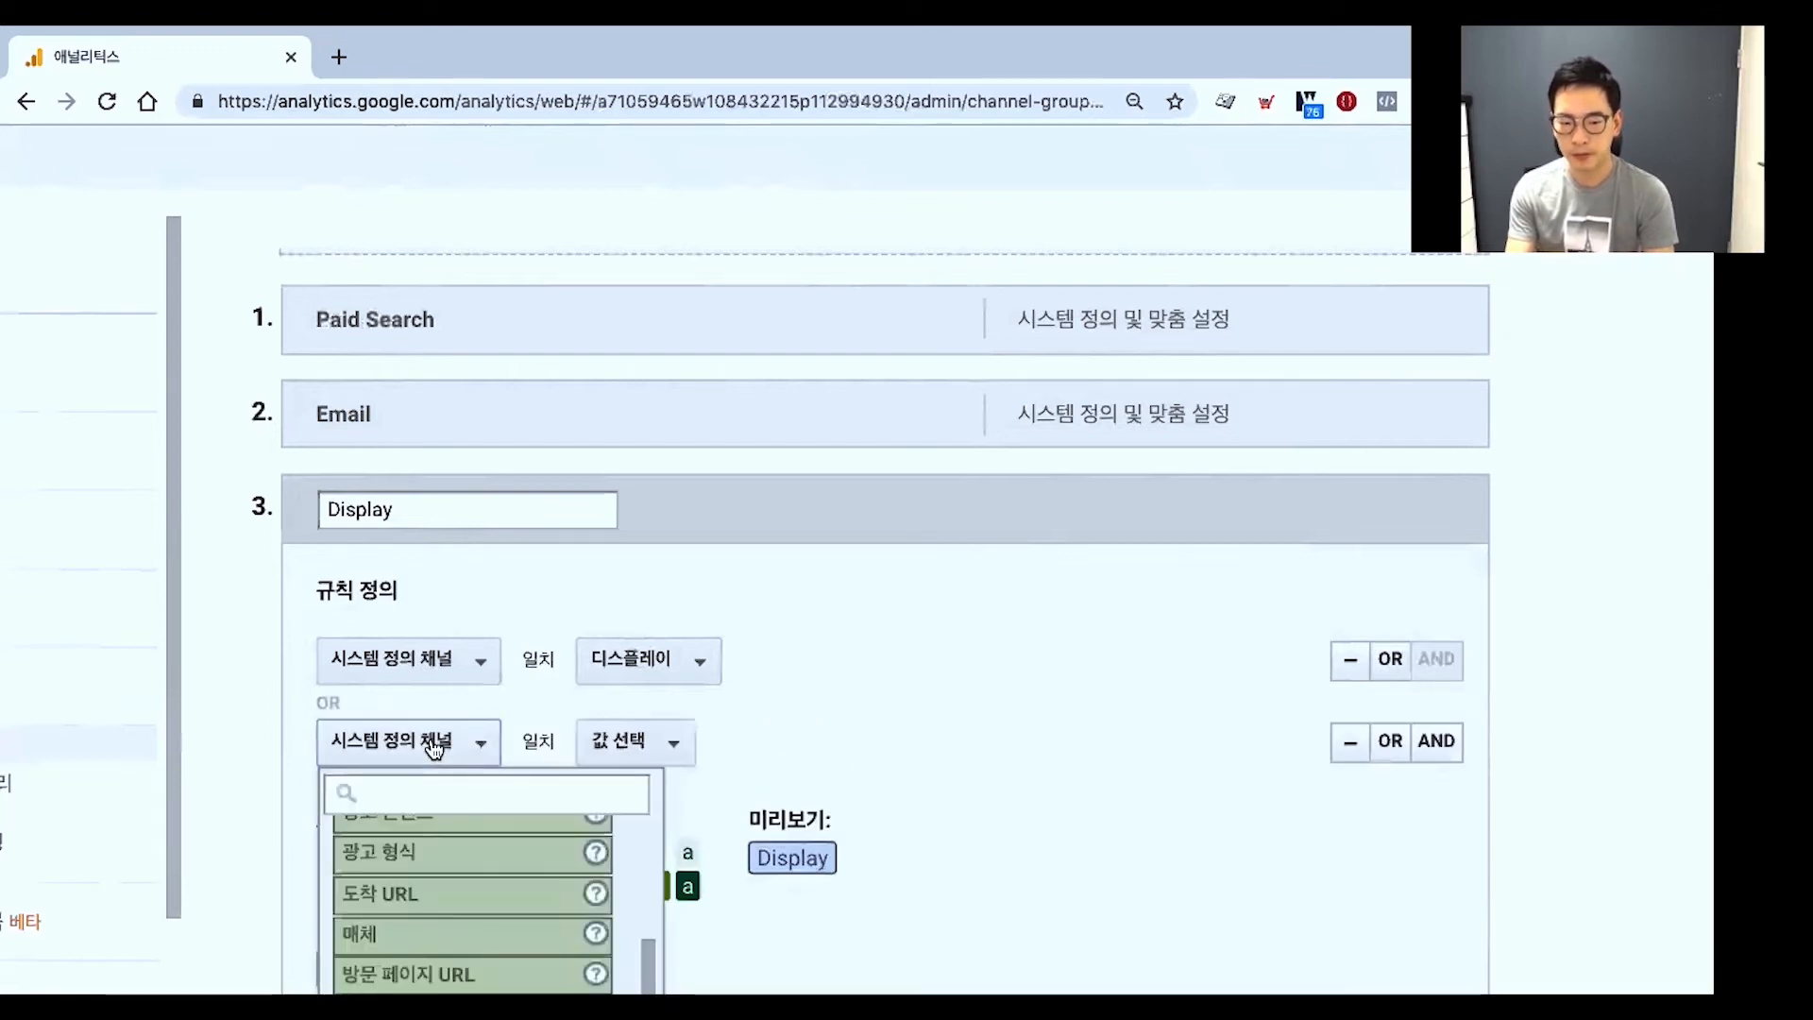
pyautogui.write('t')
pyautogui.press('BackSpace')
pyautogui.write('소스')
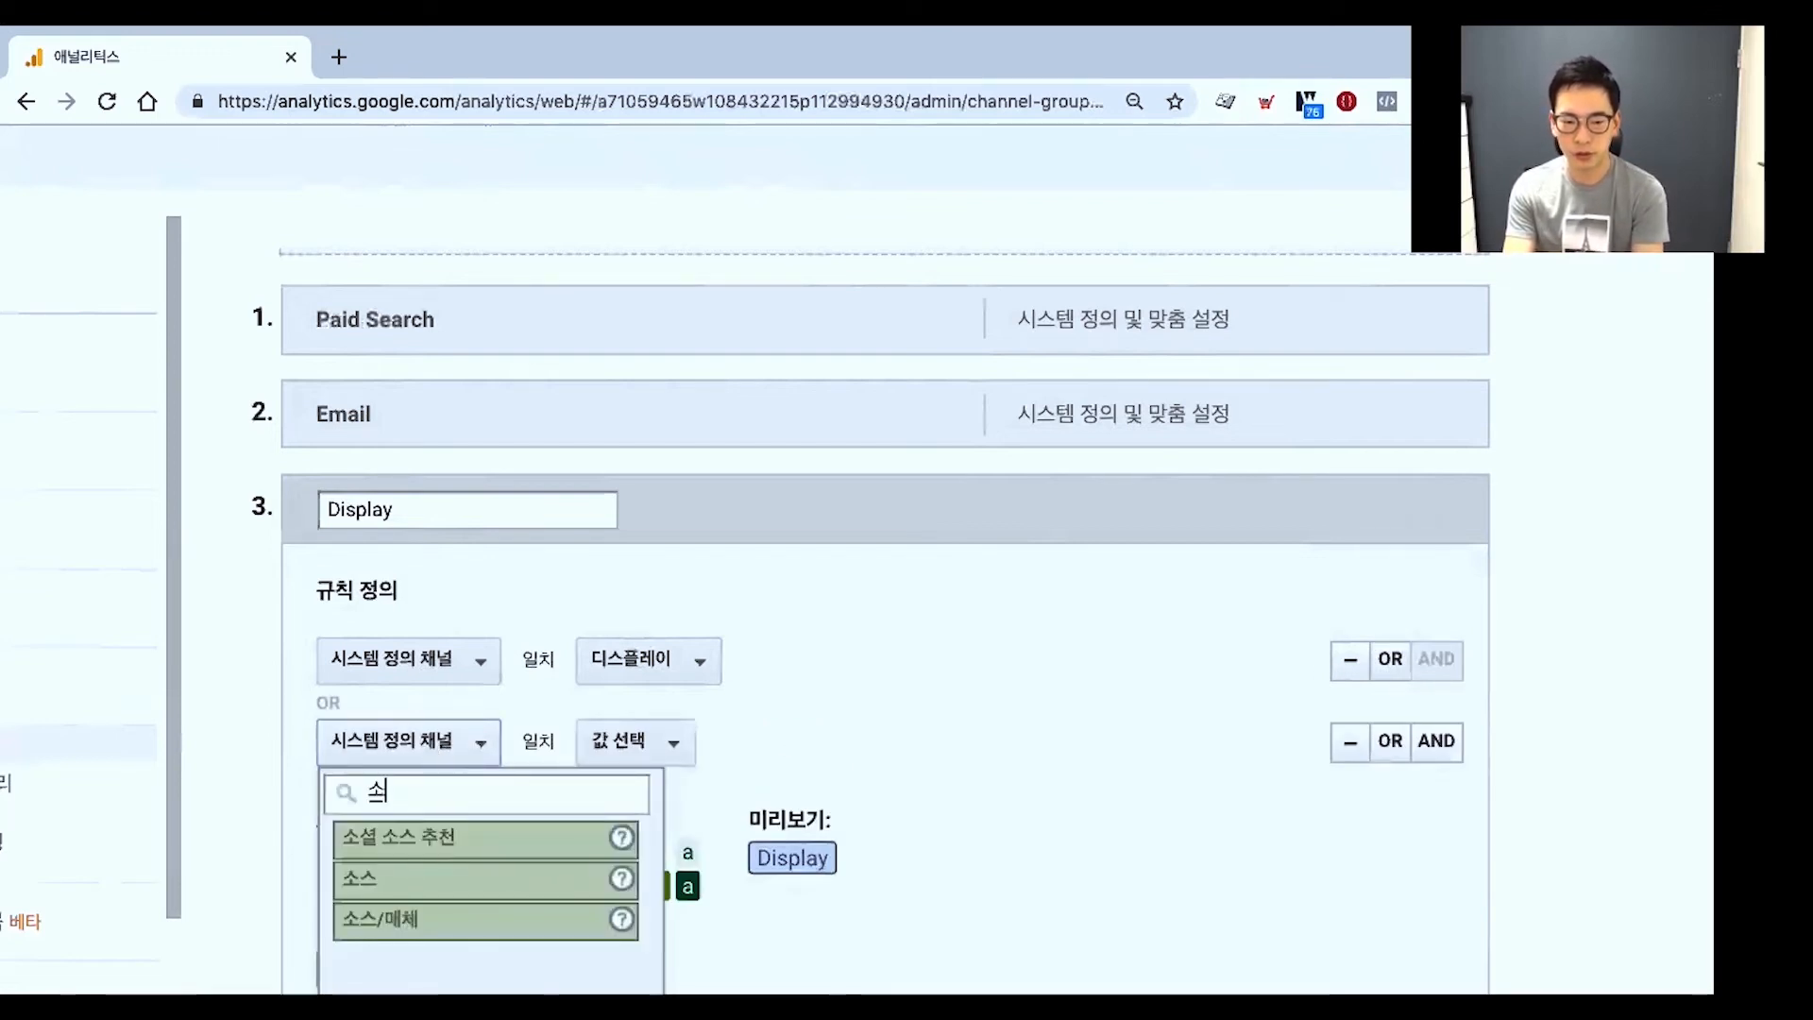
pyautogui.click(472, 878)
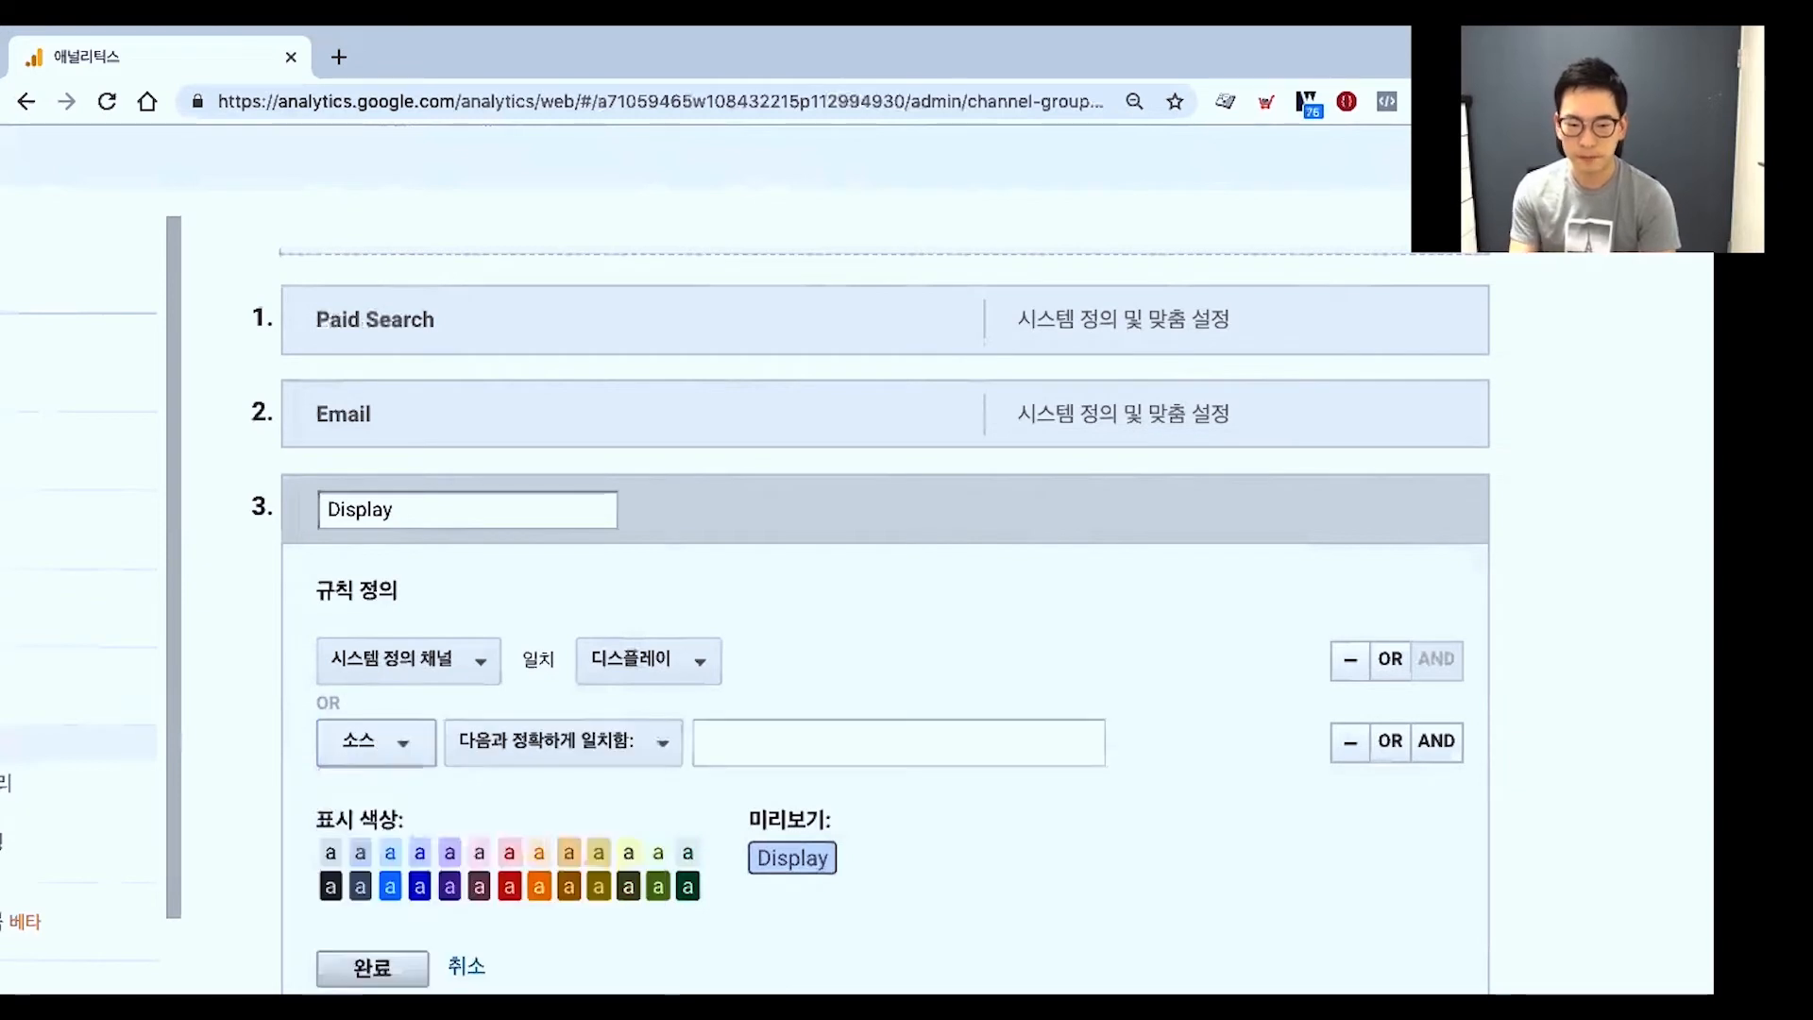
# Set the Display channel's source condition to contain (다음을 포함) the value criteo.
pyautogui.click(624, 743)
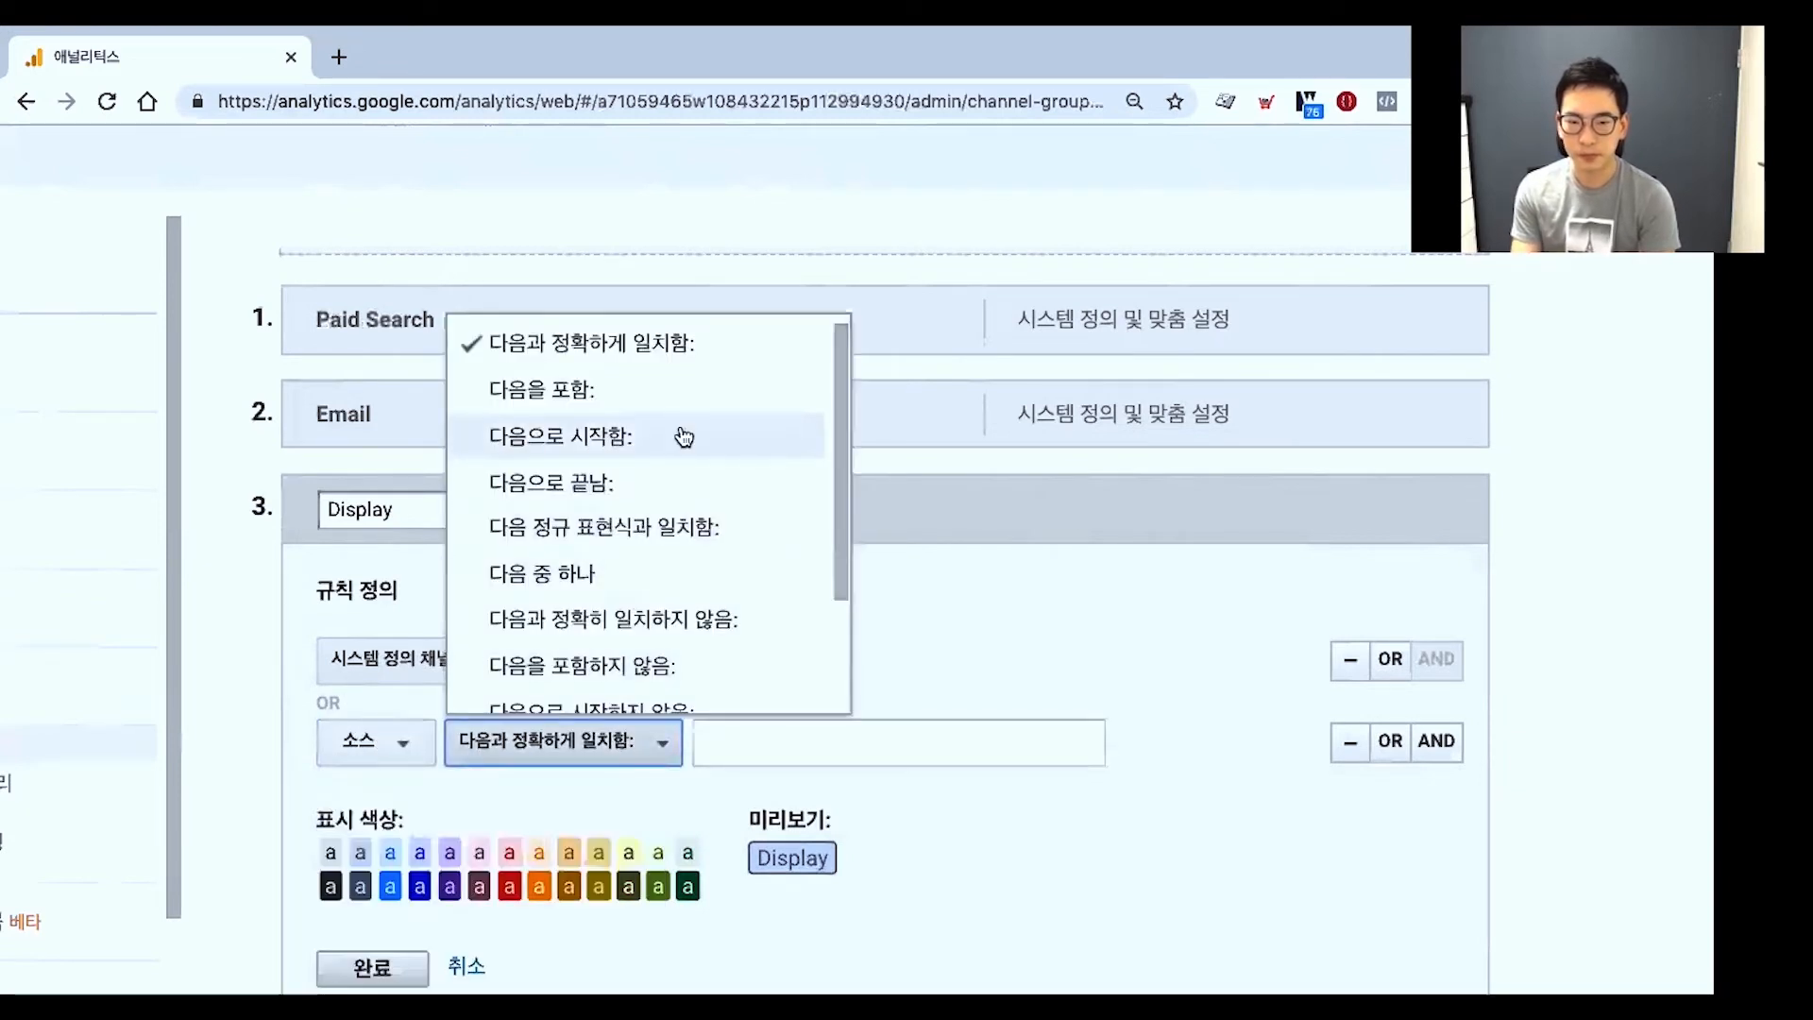
pyautogui.click(699, 416)
pyautogui.click(689, 741)
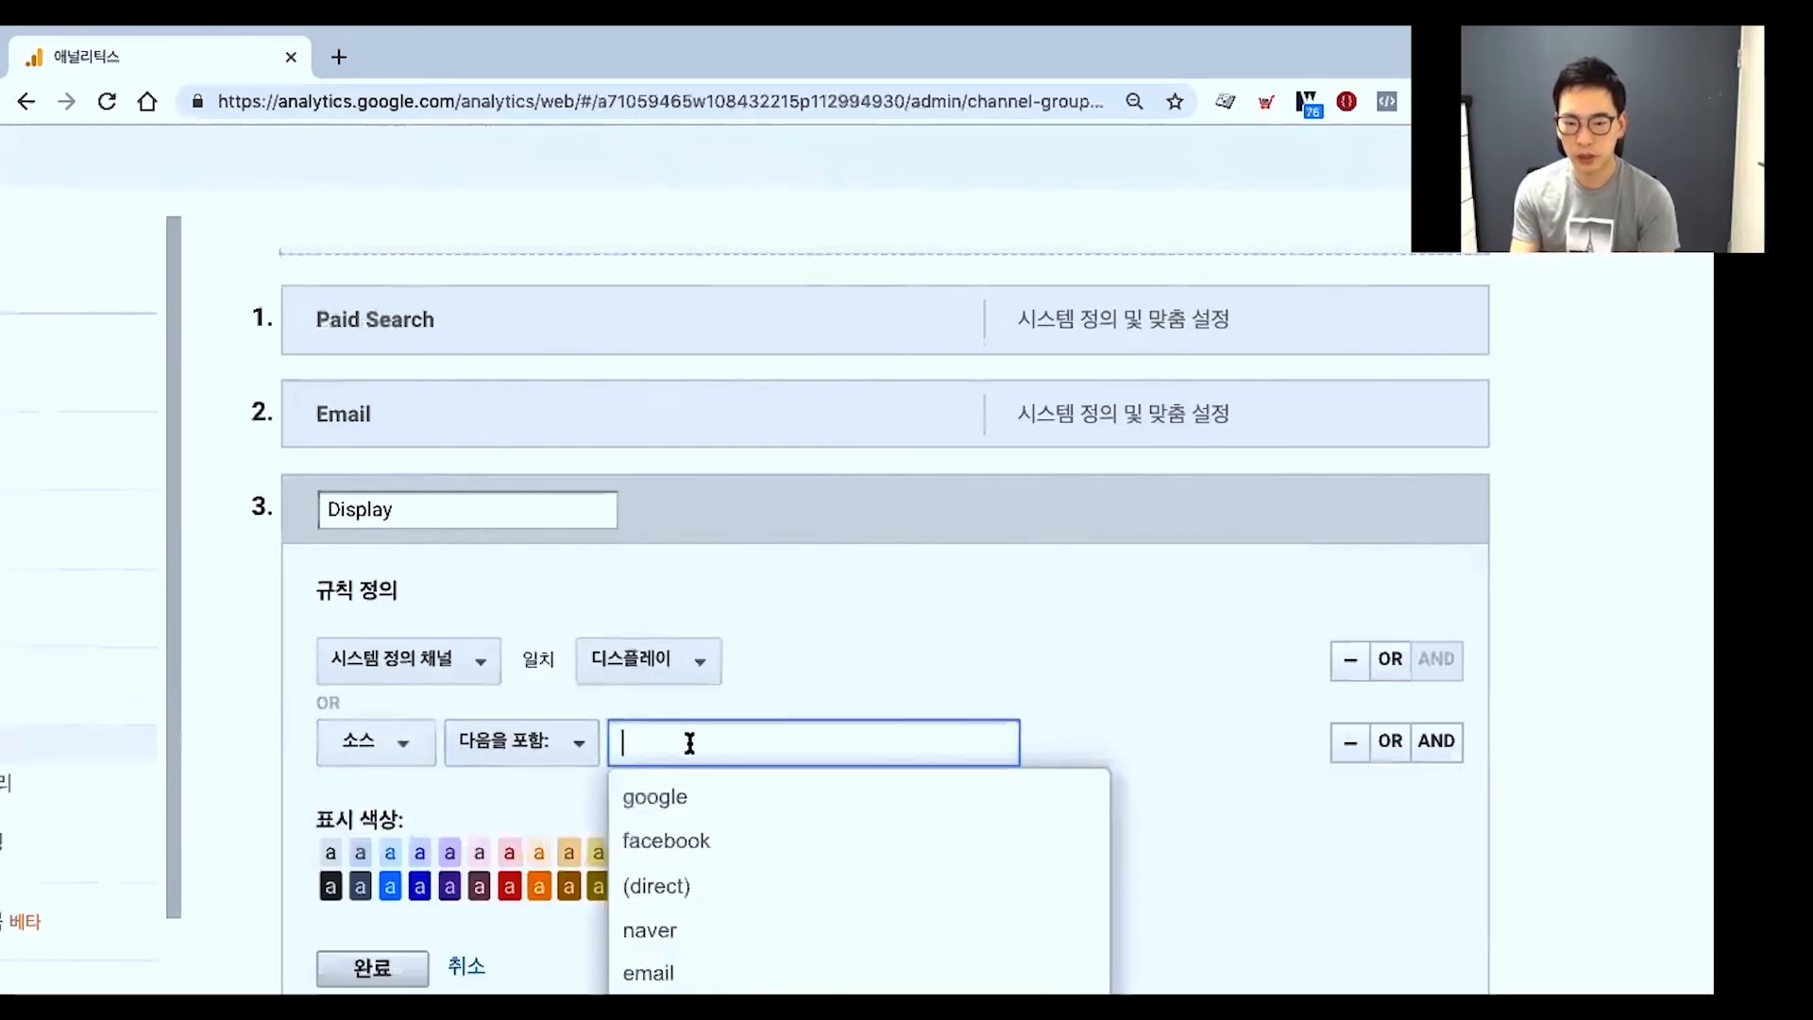
pyautogui.write('criteo')
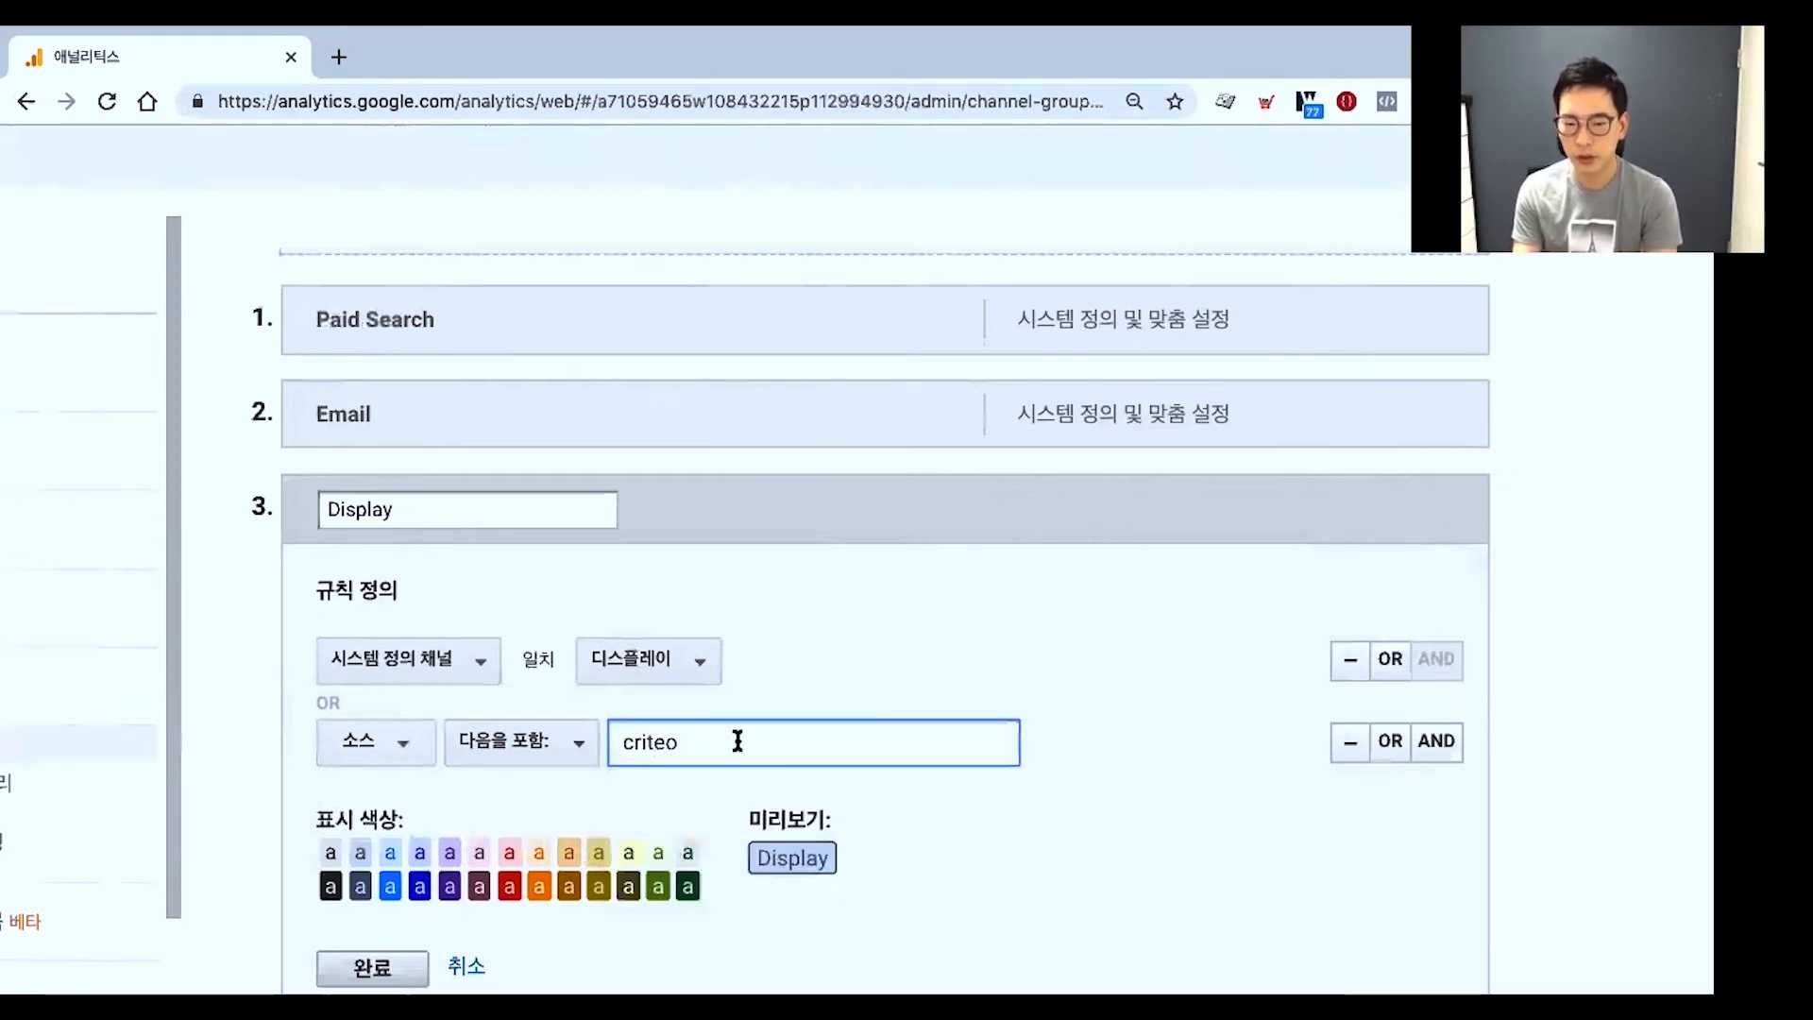
pyautogui.click(849, 702)
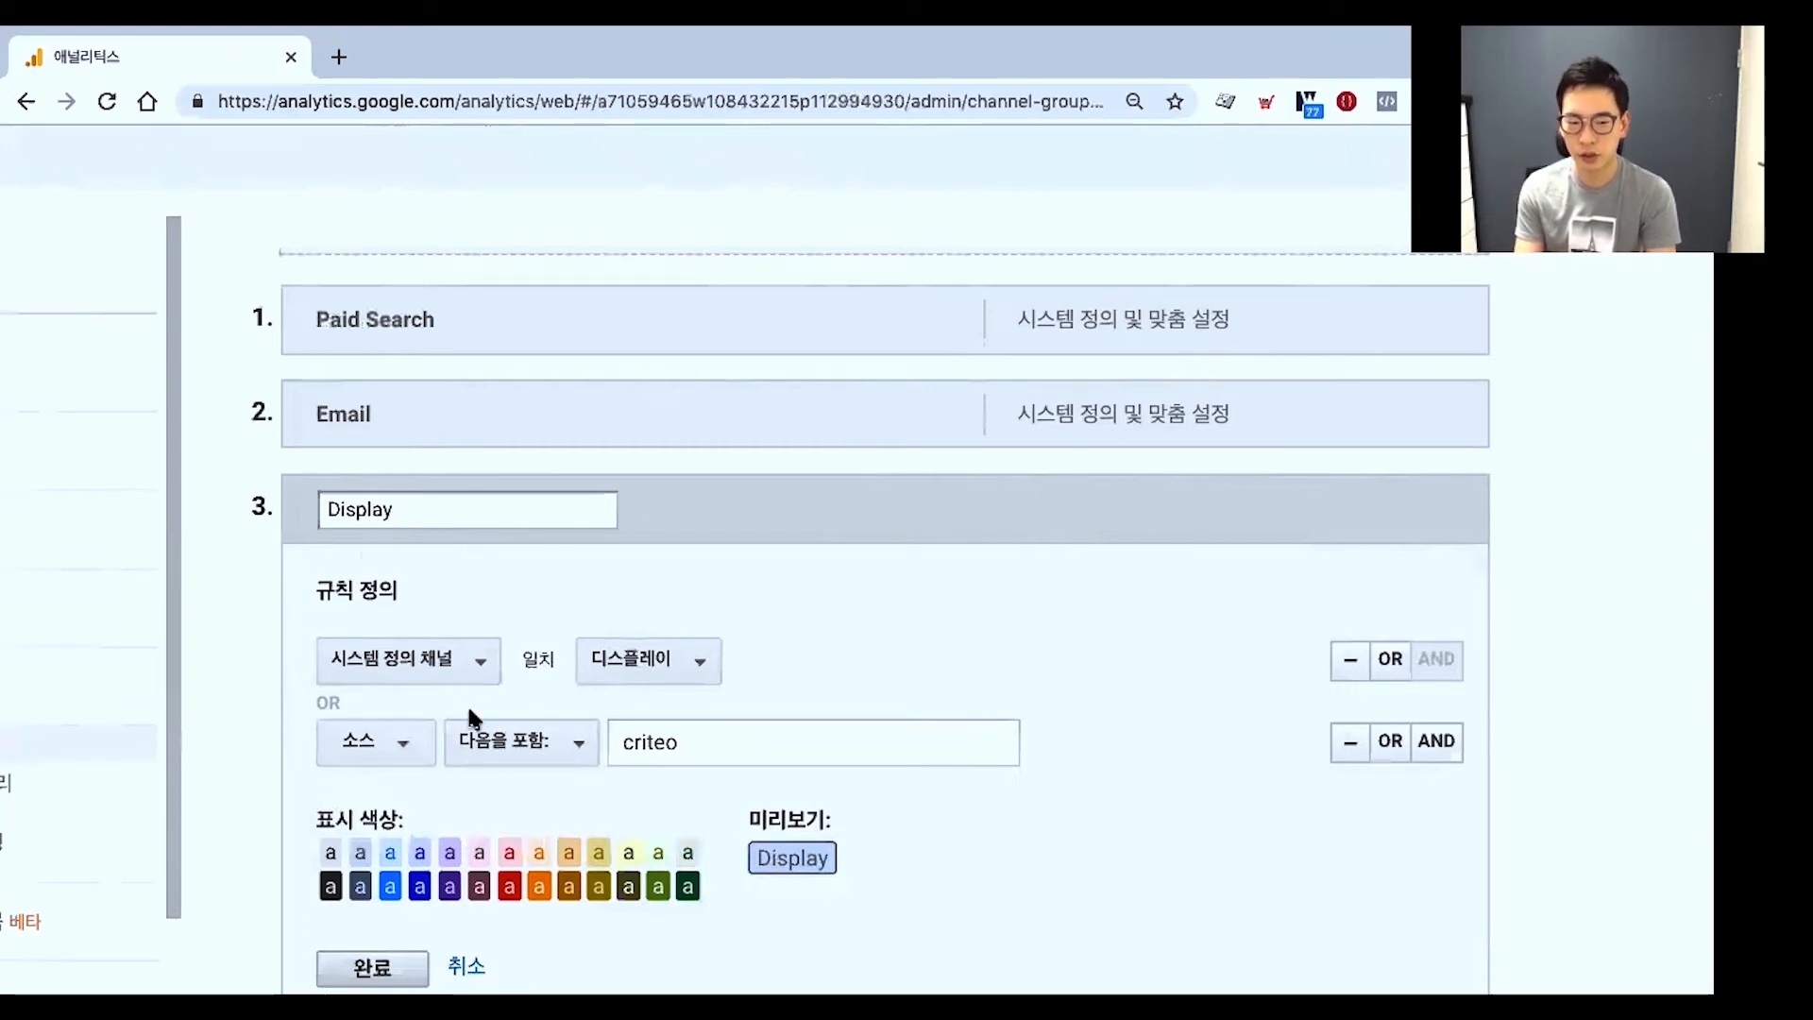
# Remove the criteo source condition from the Display channel and accept its definition.
pyautogui.scroll(-2, 469, 718)
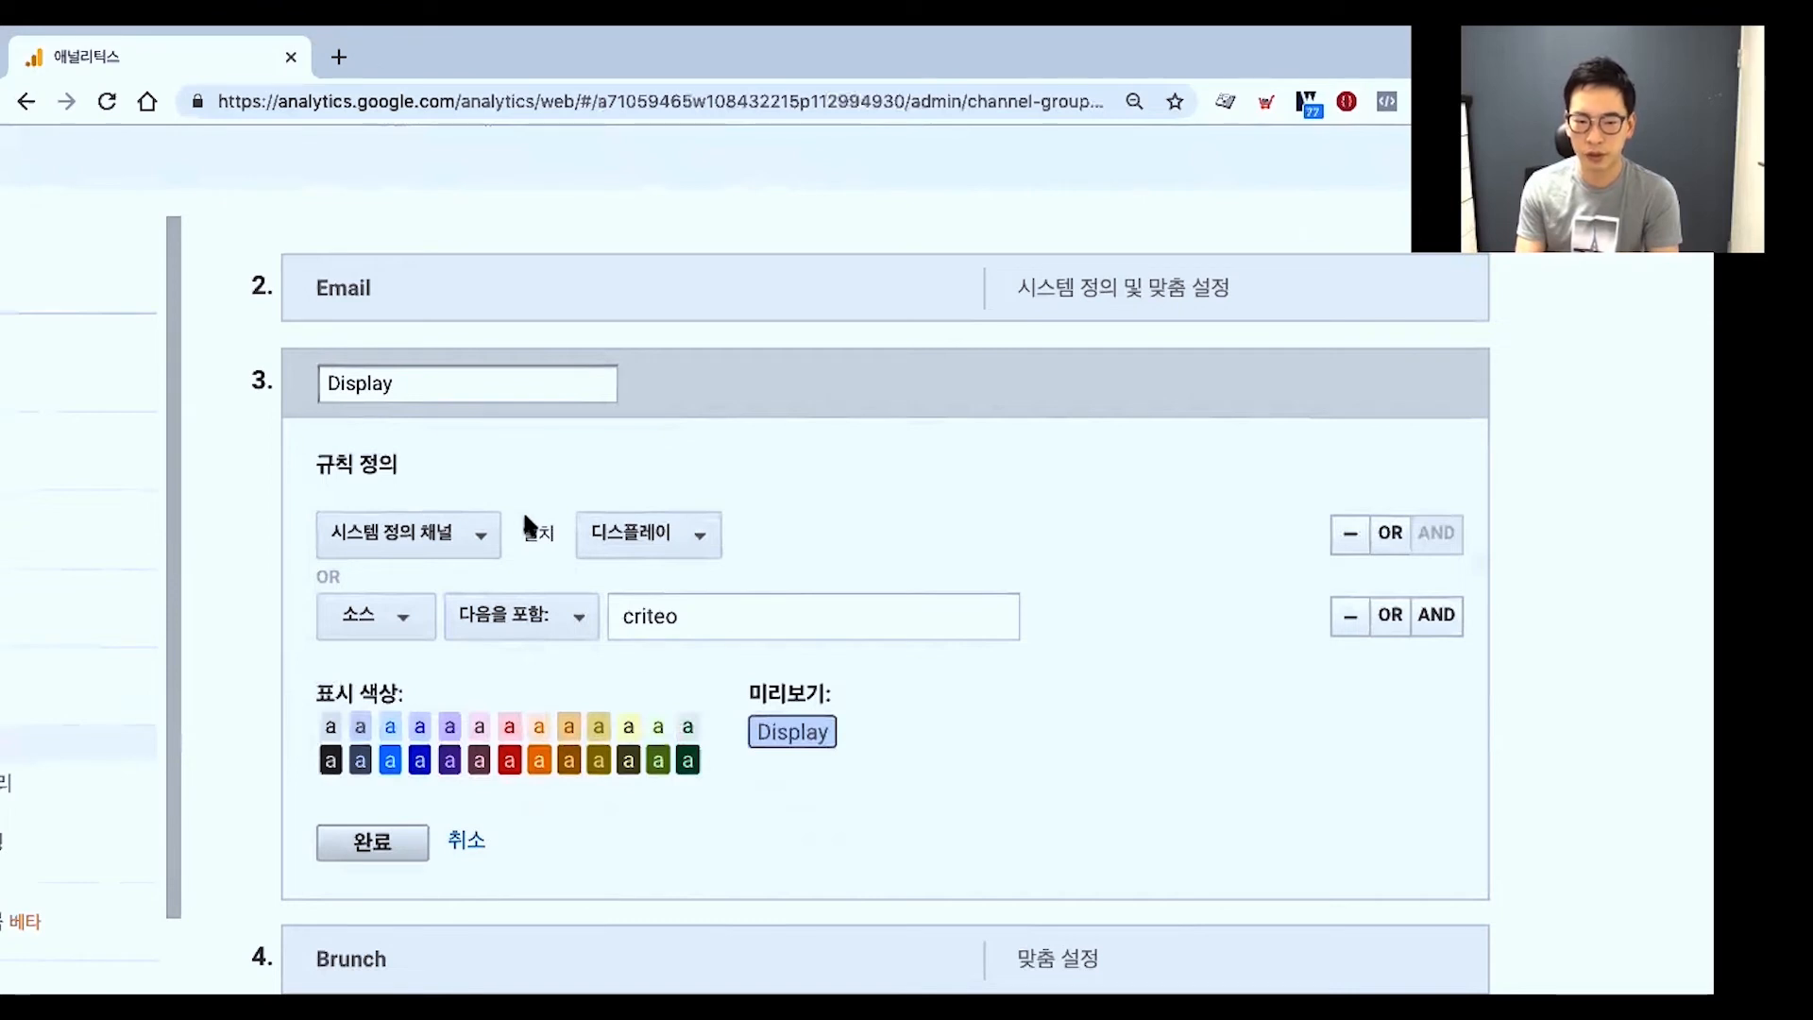
pyautogui.click(1351, 619)
pyautogui.click(372, 760)
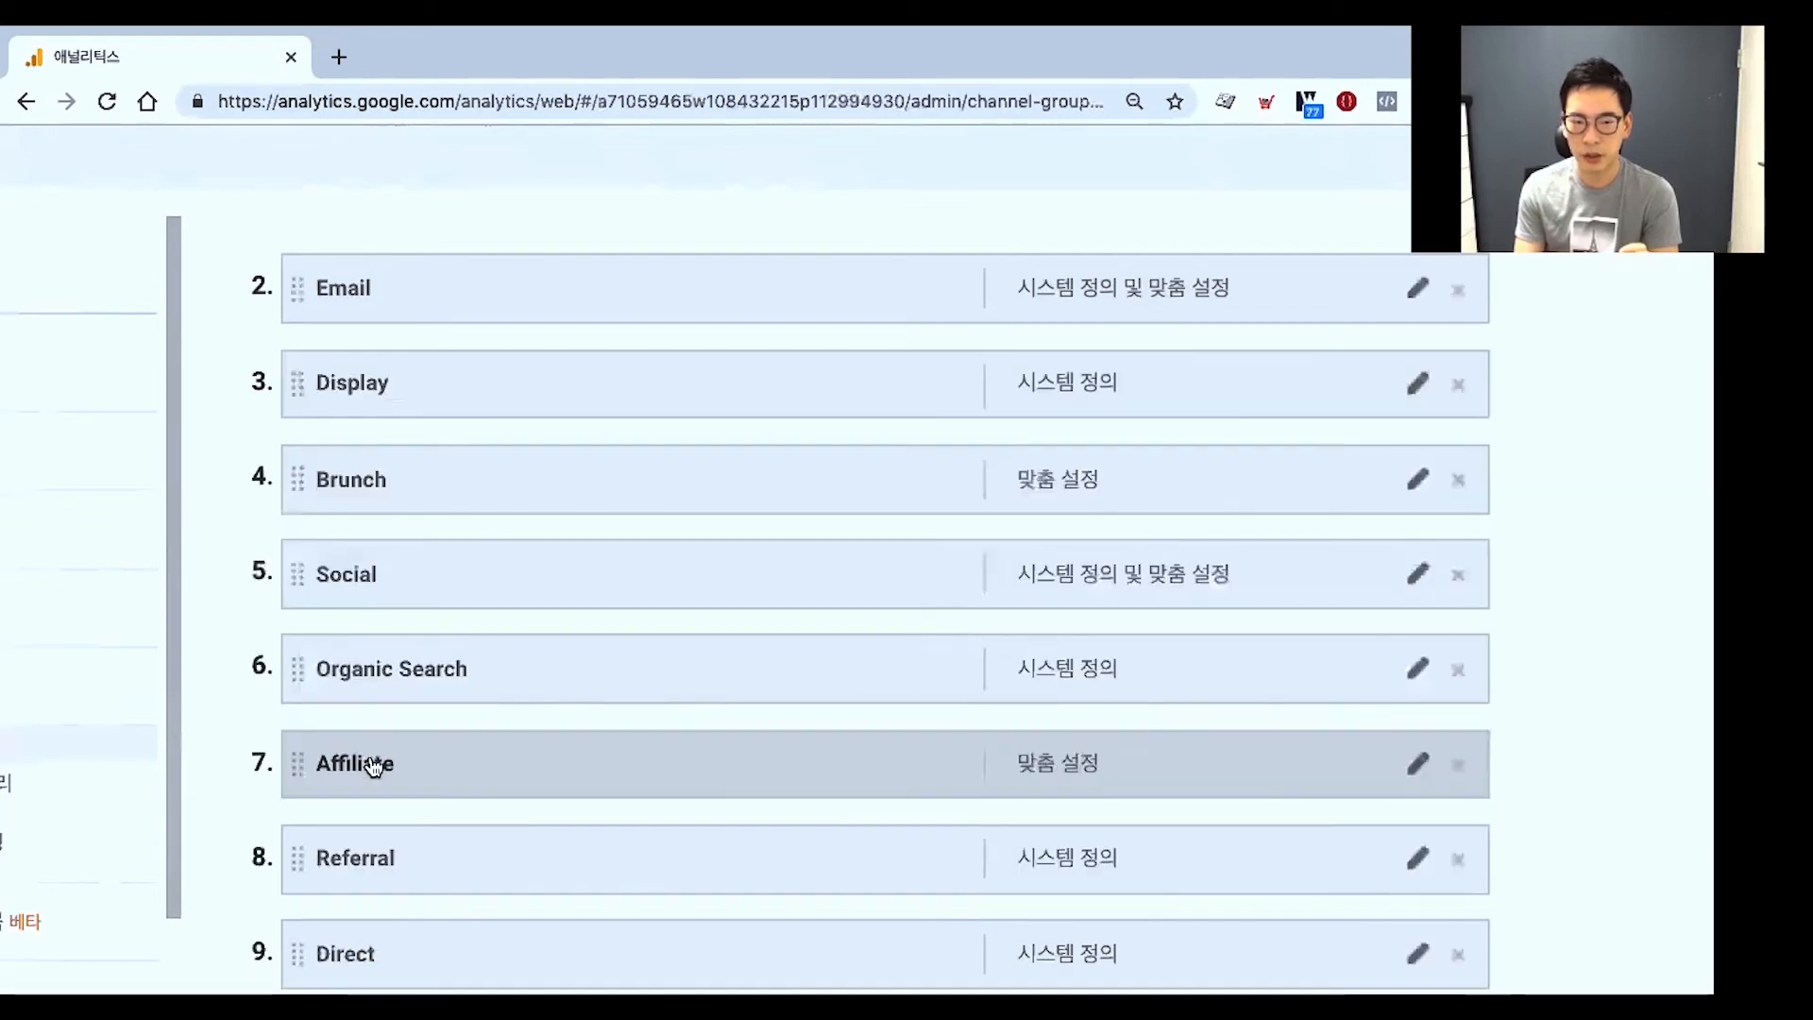
# Save the changes made to the Default Channel Grouping.
pyautogui.scroll(-3, 451, 704)
pyautogui.scroll(-2, 460, 723)
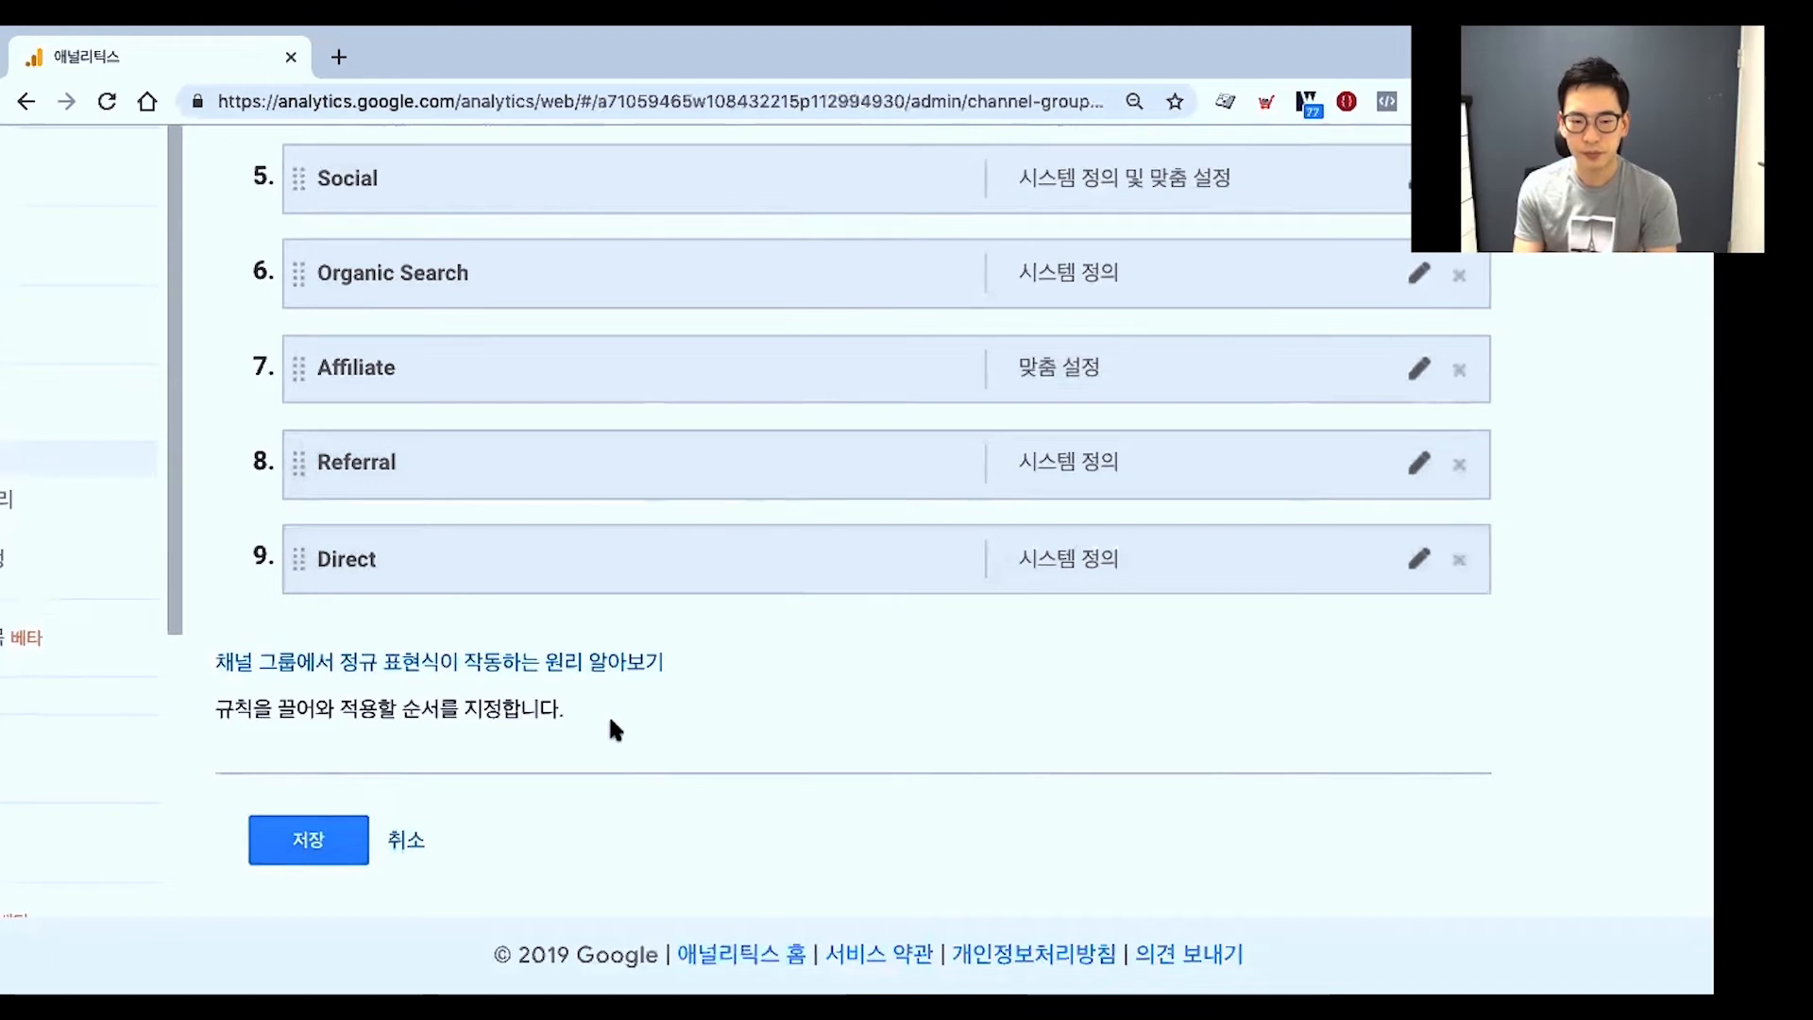
pyautogui.click(363, 839)
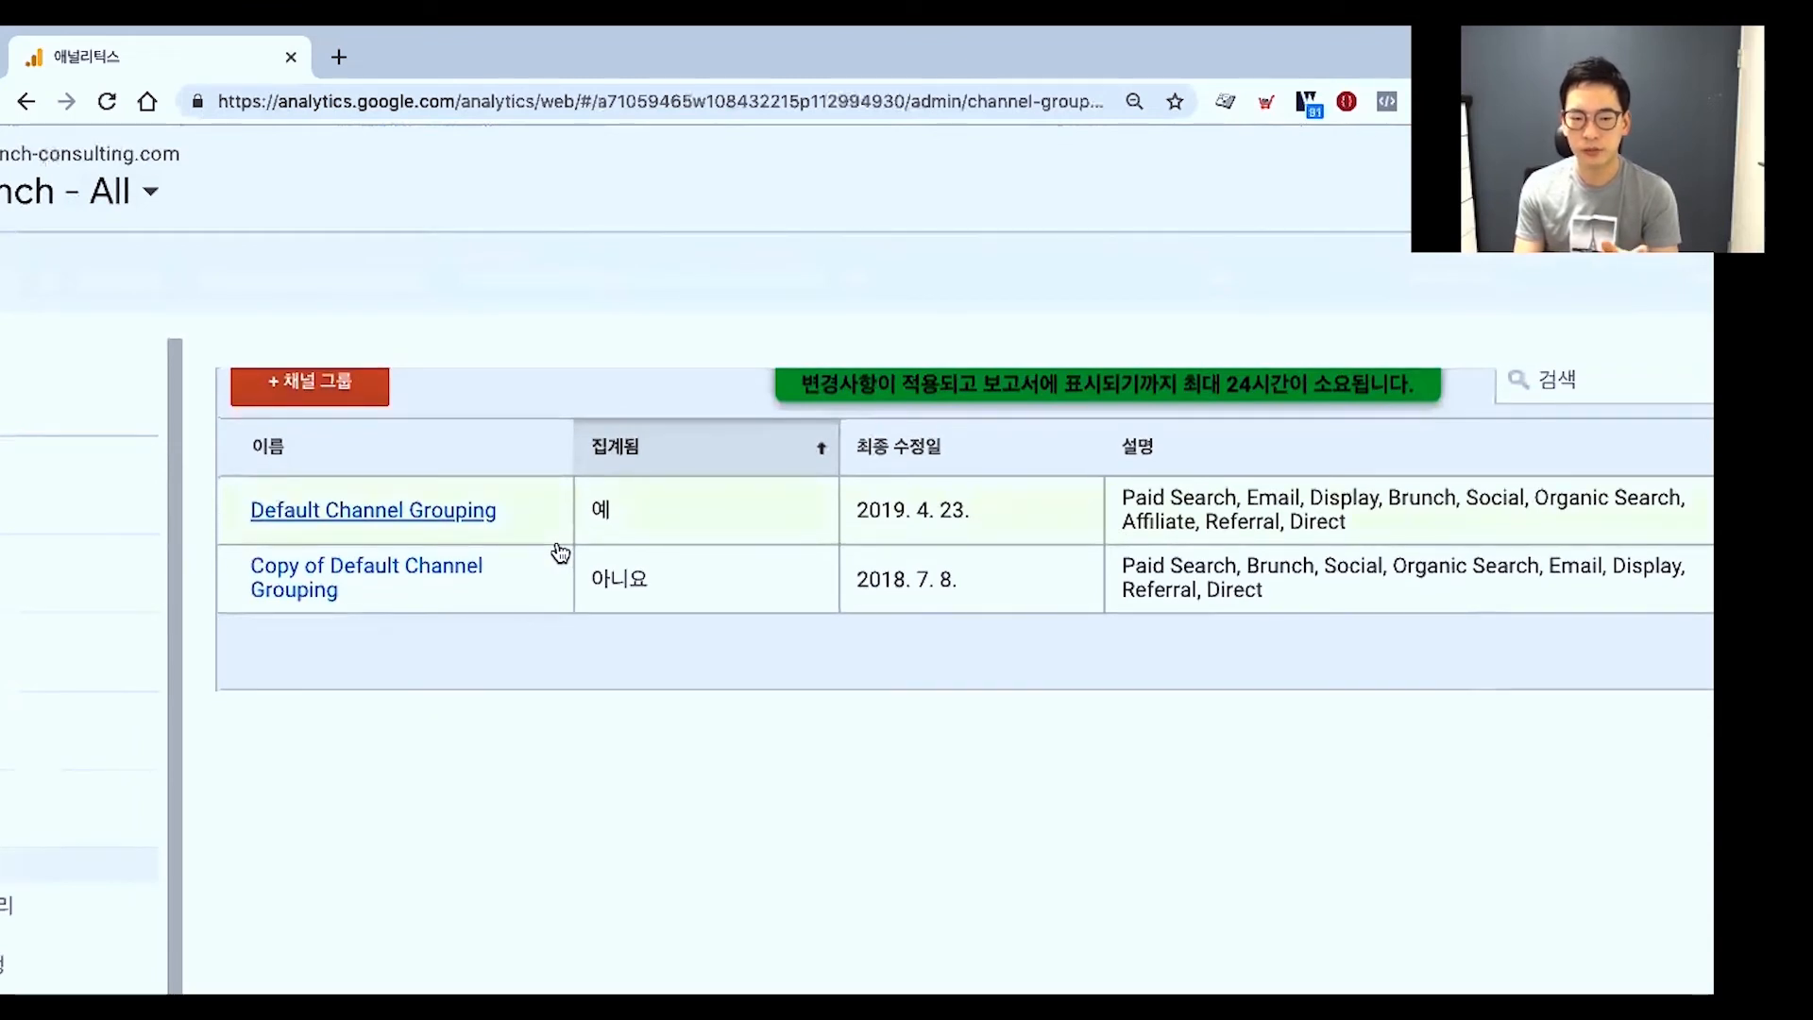
# Reopen the Default Channel Grouping and look through its list of channel definitions.
pyautogui.click(470, 515)
pyautogui.scroll(-5, 553, 565)
pyautogui.scroll(-1, 553, 559)
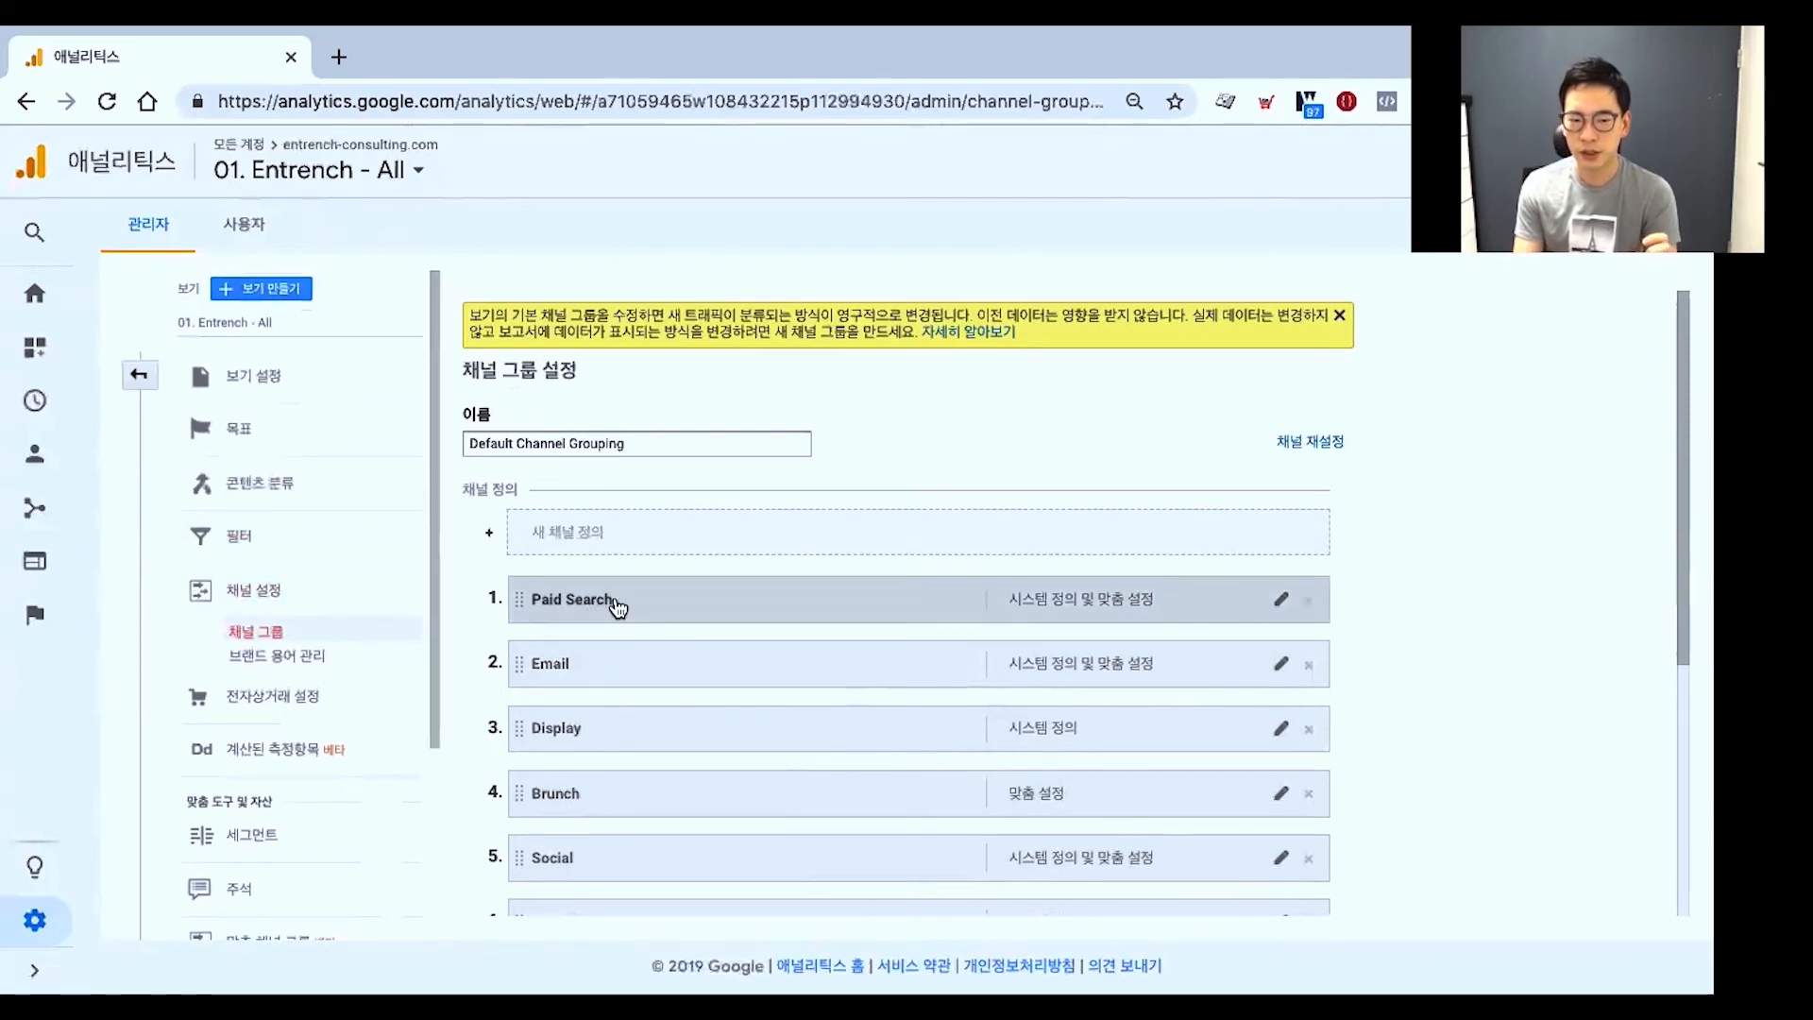
pyautogui.scroll(-3, 615, 602)
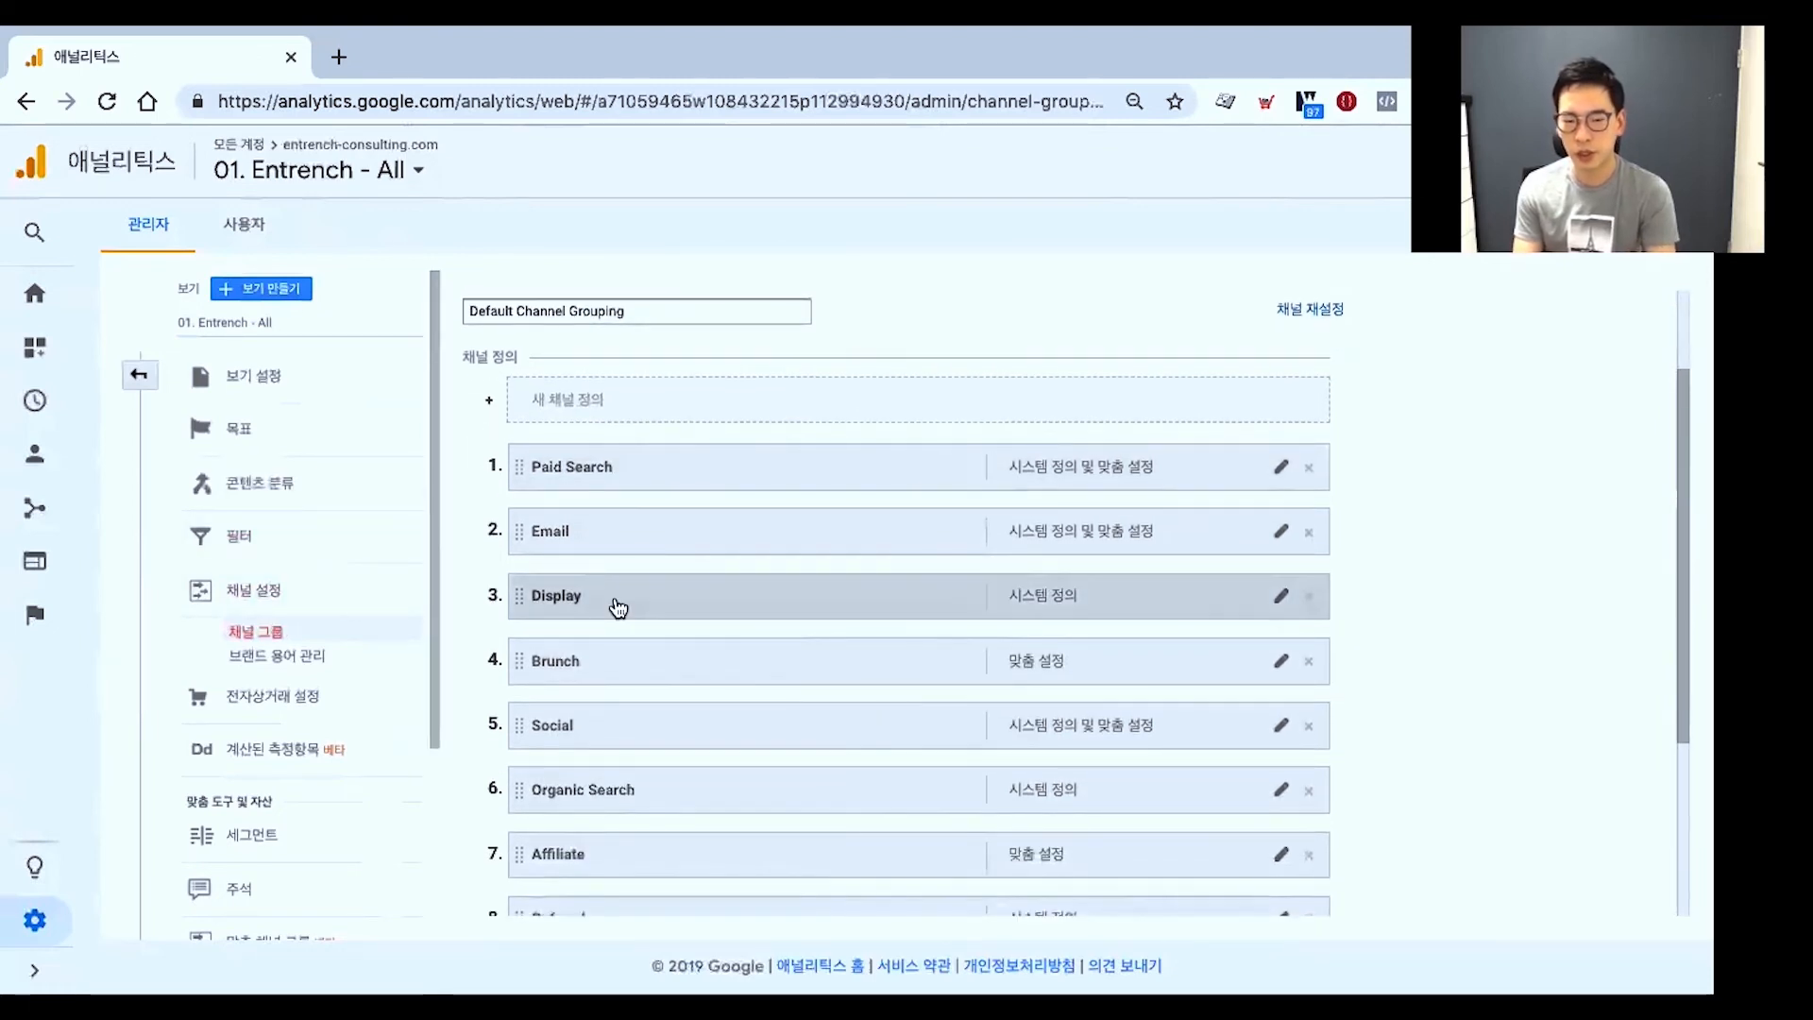
pyautogui.scroll(5, 619, 607)
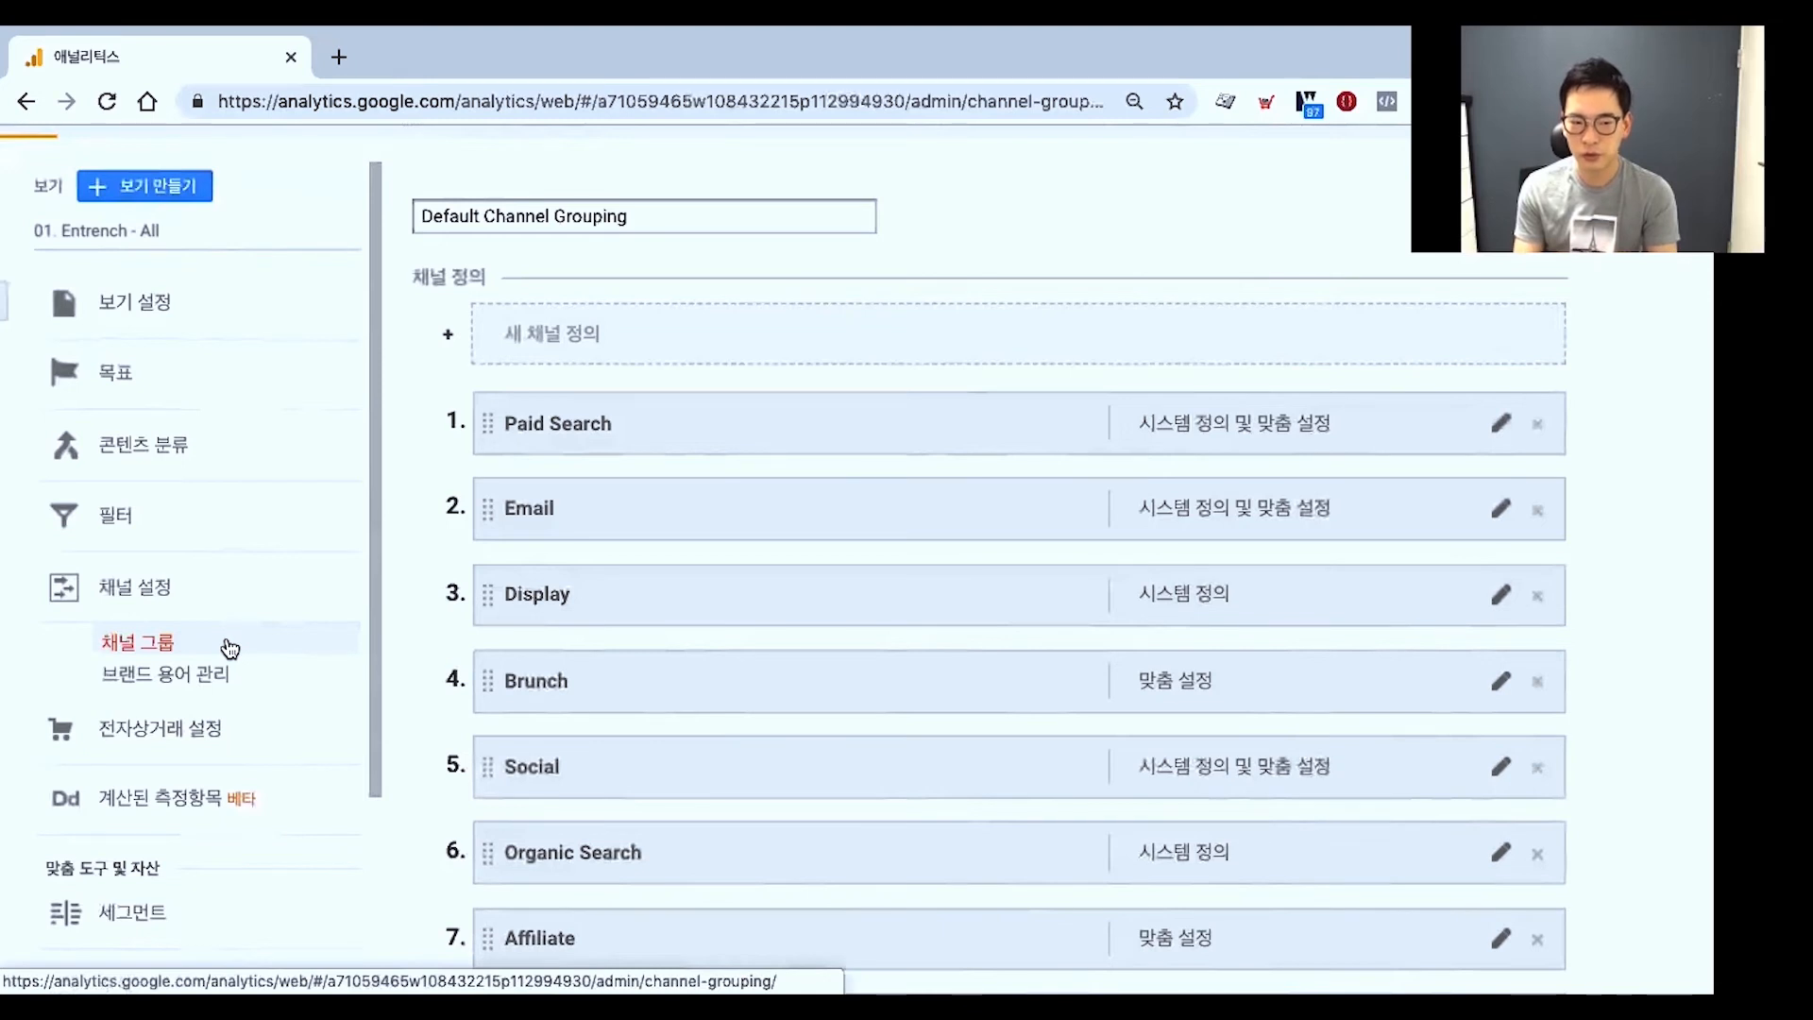
# Go to the custom channel groups (맞춤 채널 그룹) and start creating a new channel group.
pyautogui.scroll(-3, 230, 648)
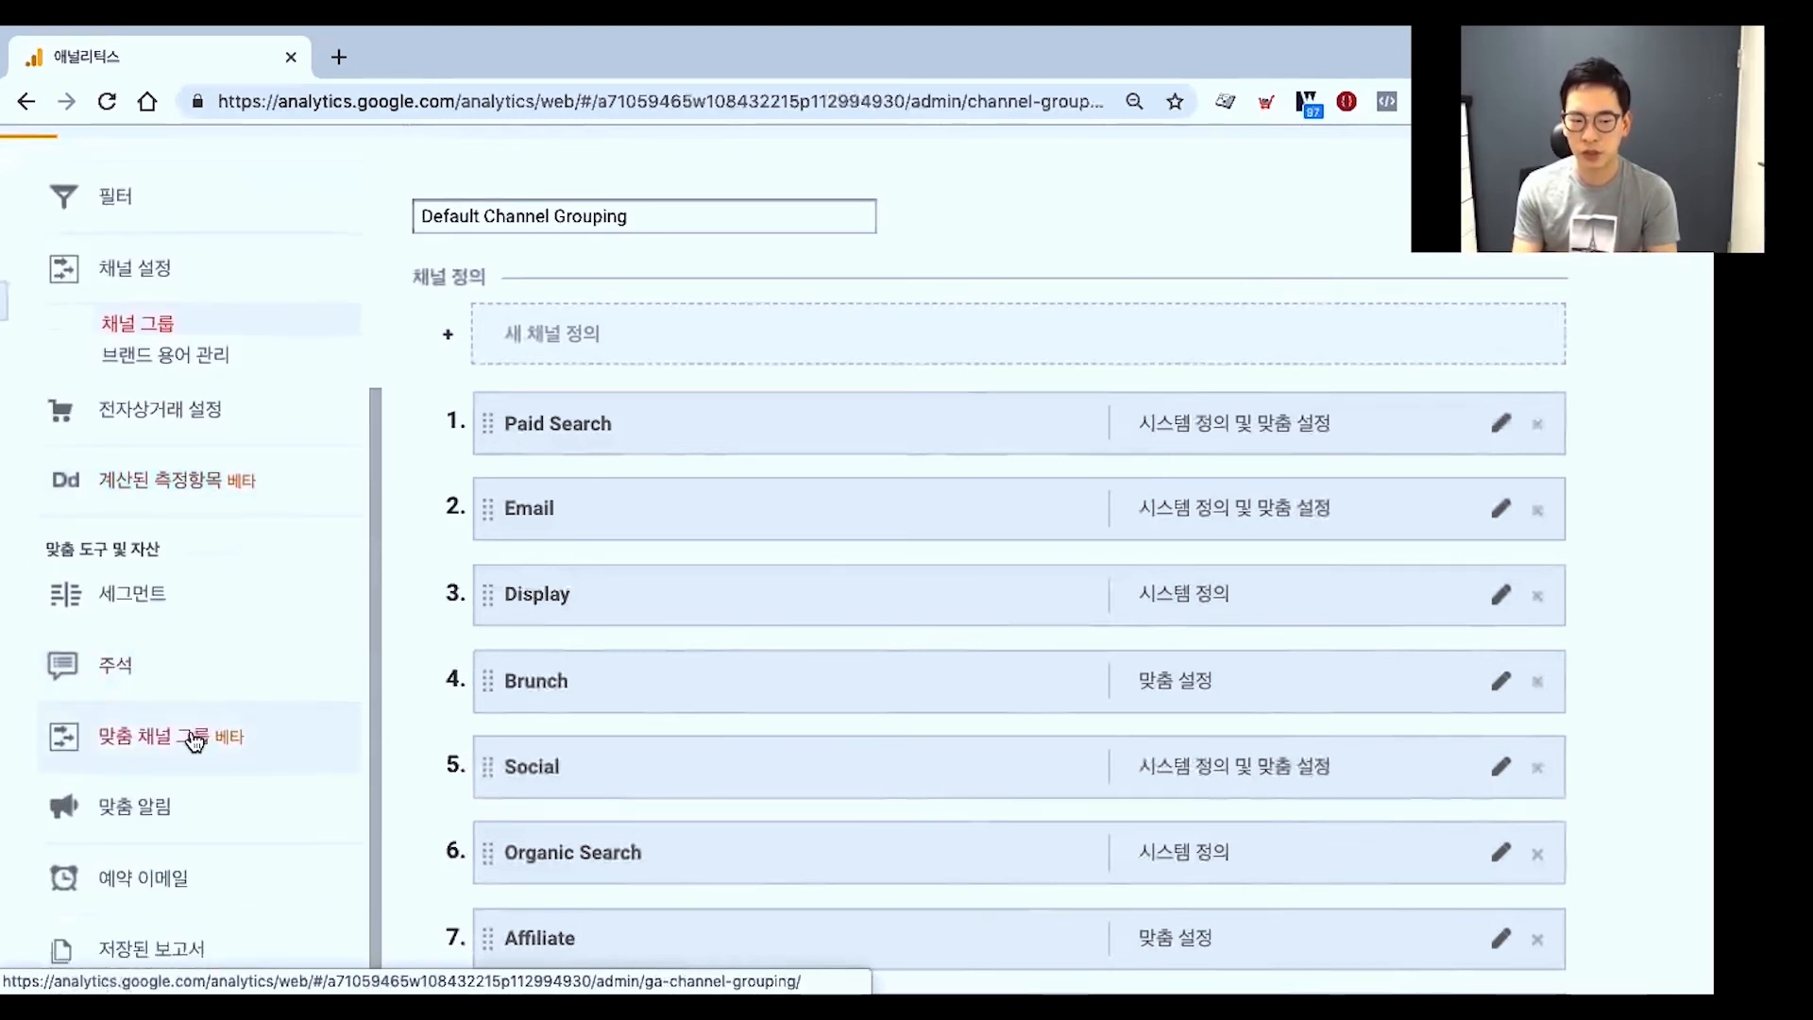
pyautogui.click(198, 741)
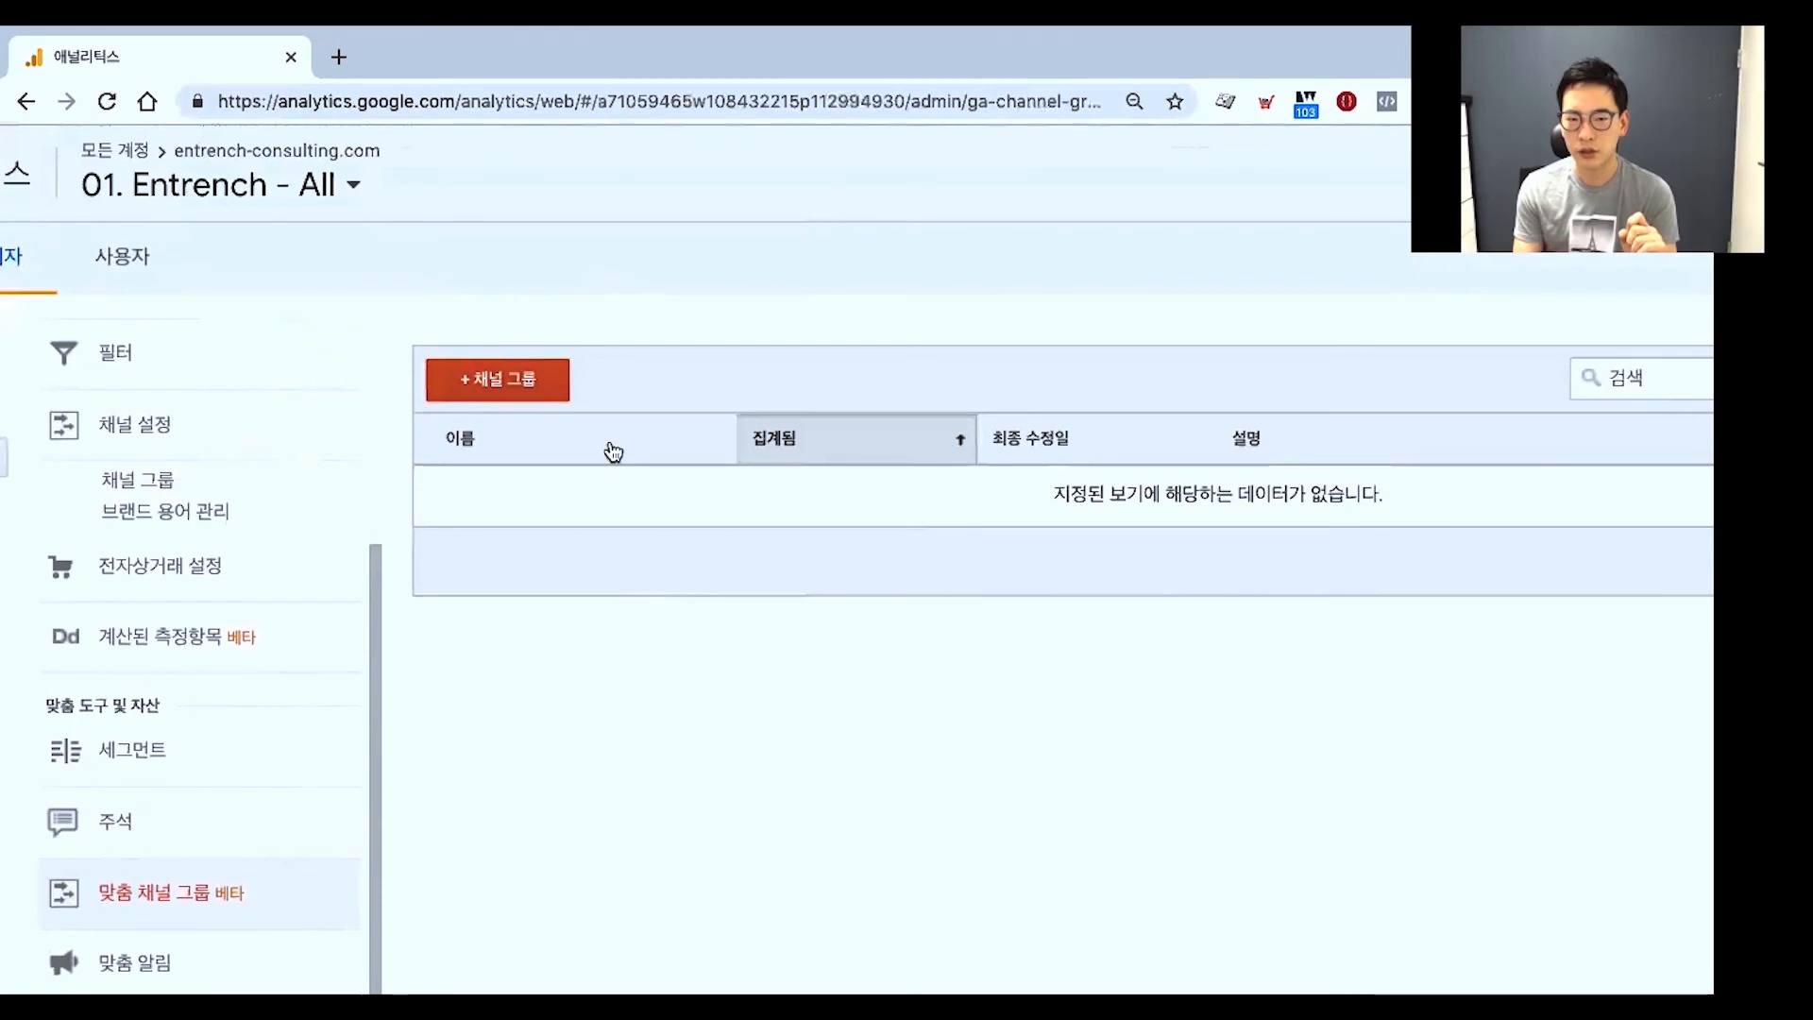
pyautogui.click(529, 375)
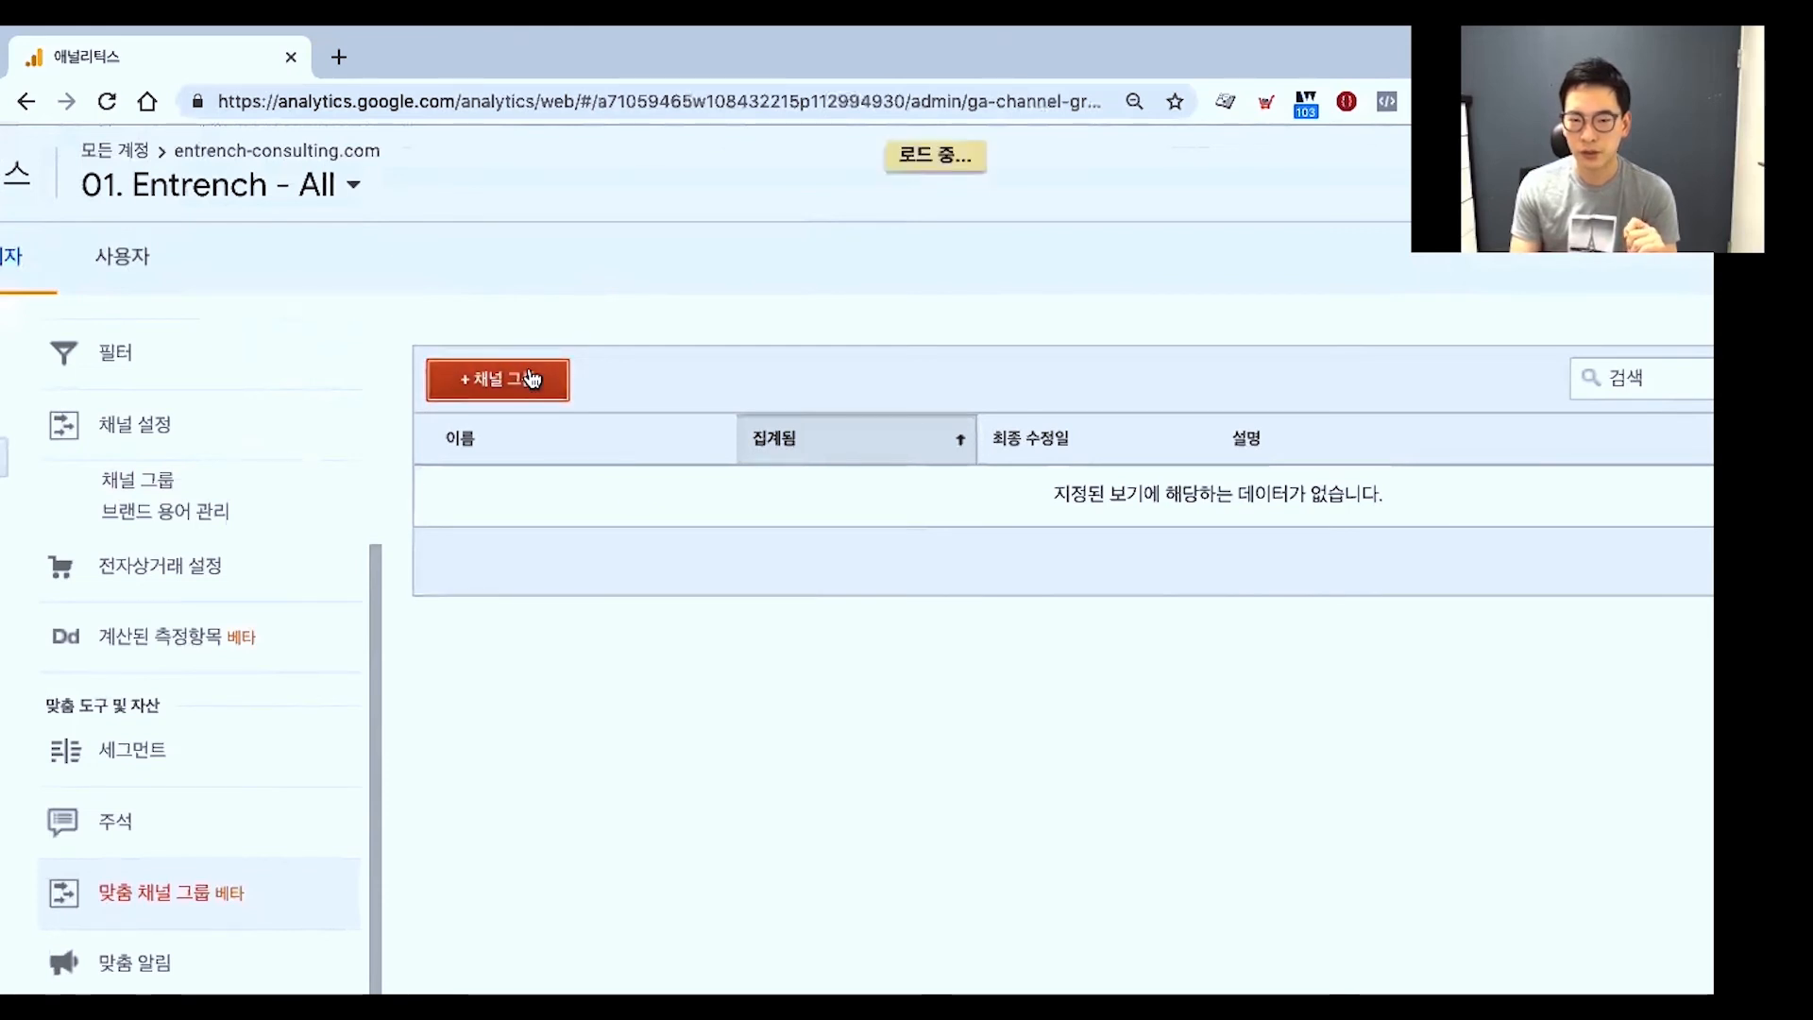
pyautogui.scroll(-2, 765, 614)
pyautogui.scroll(2, 643, 512)
# Add a channel definition named Paid Search to the new custom channel group.
pyautogui.click(647, 531)
pyautogui.click(674, 504)
pyautogui.write('P')
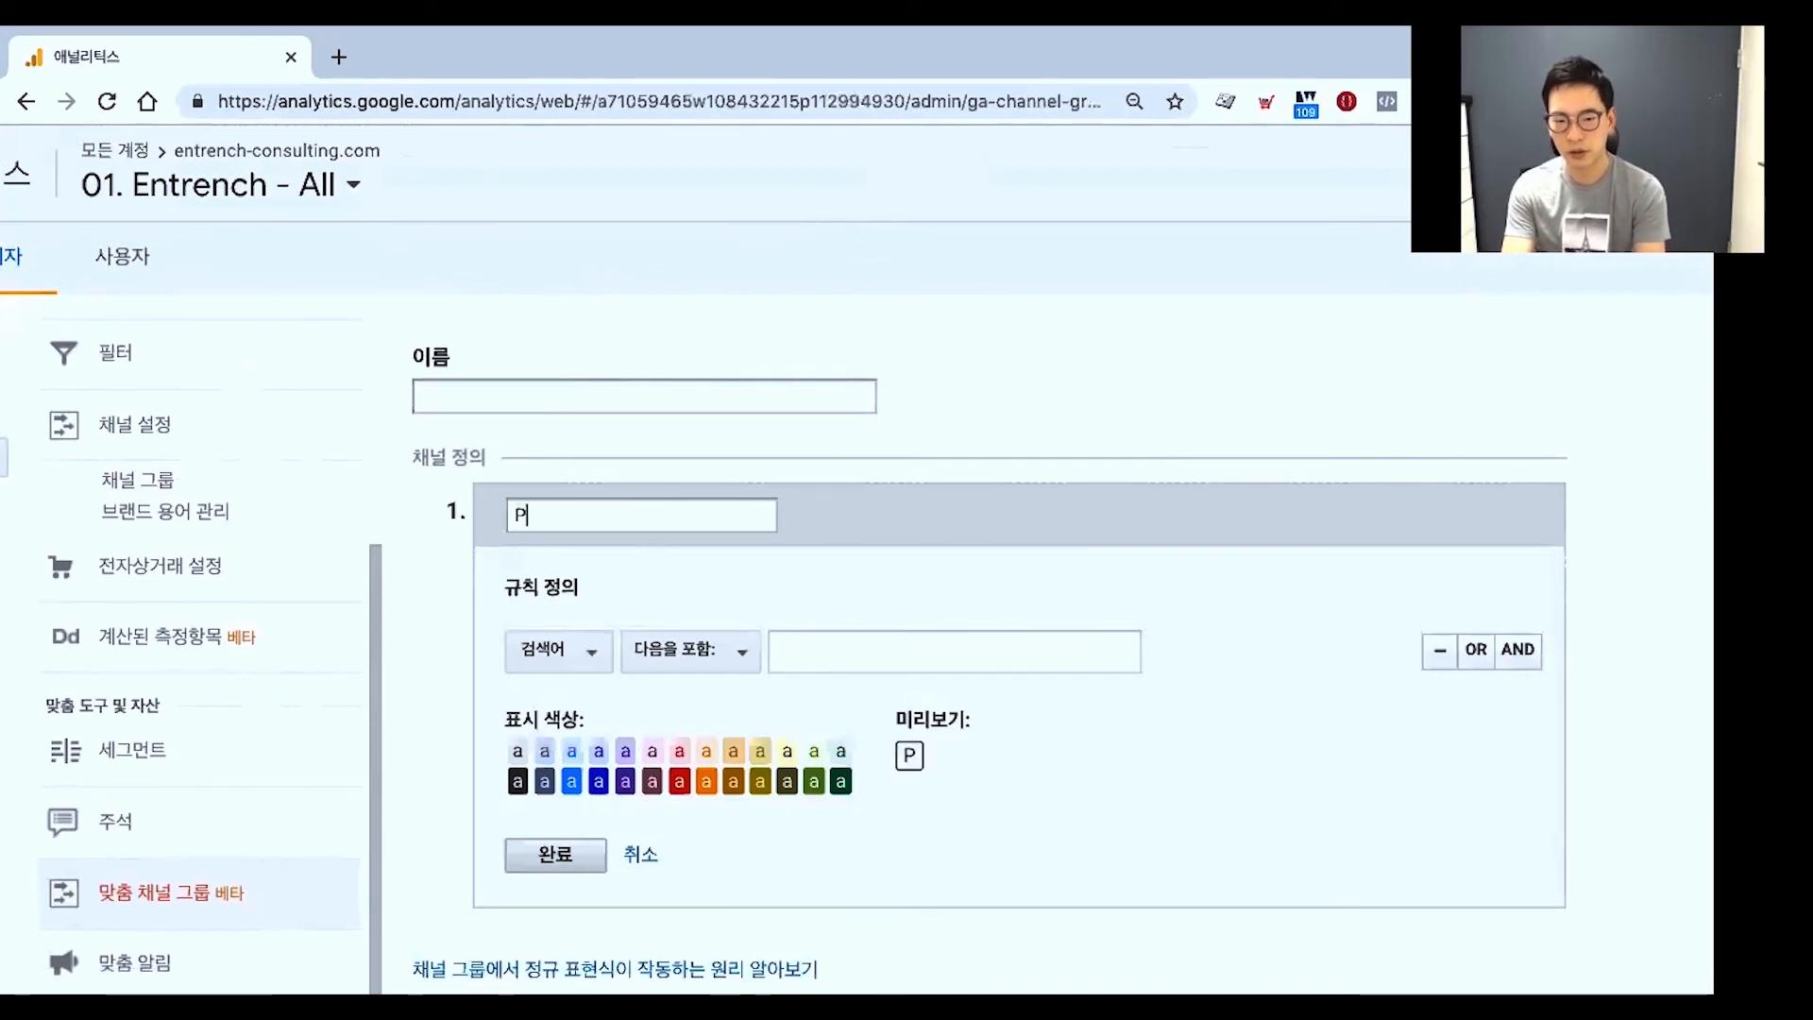
pyautogui.write('aid')
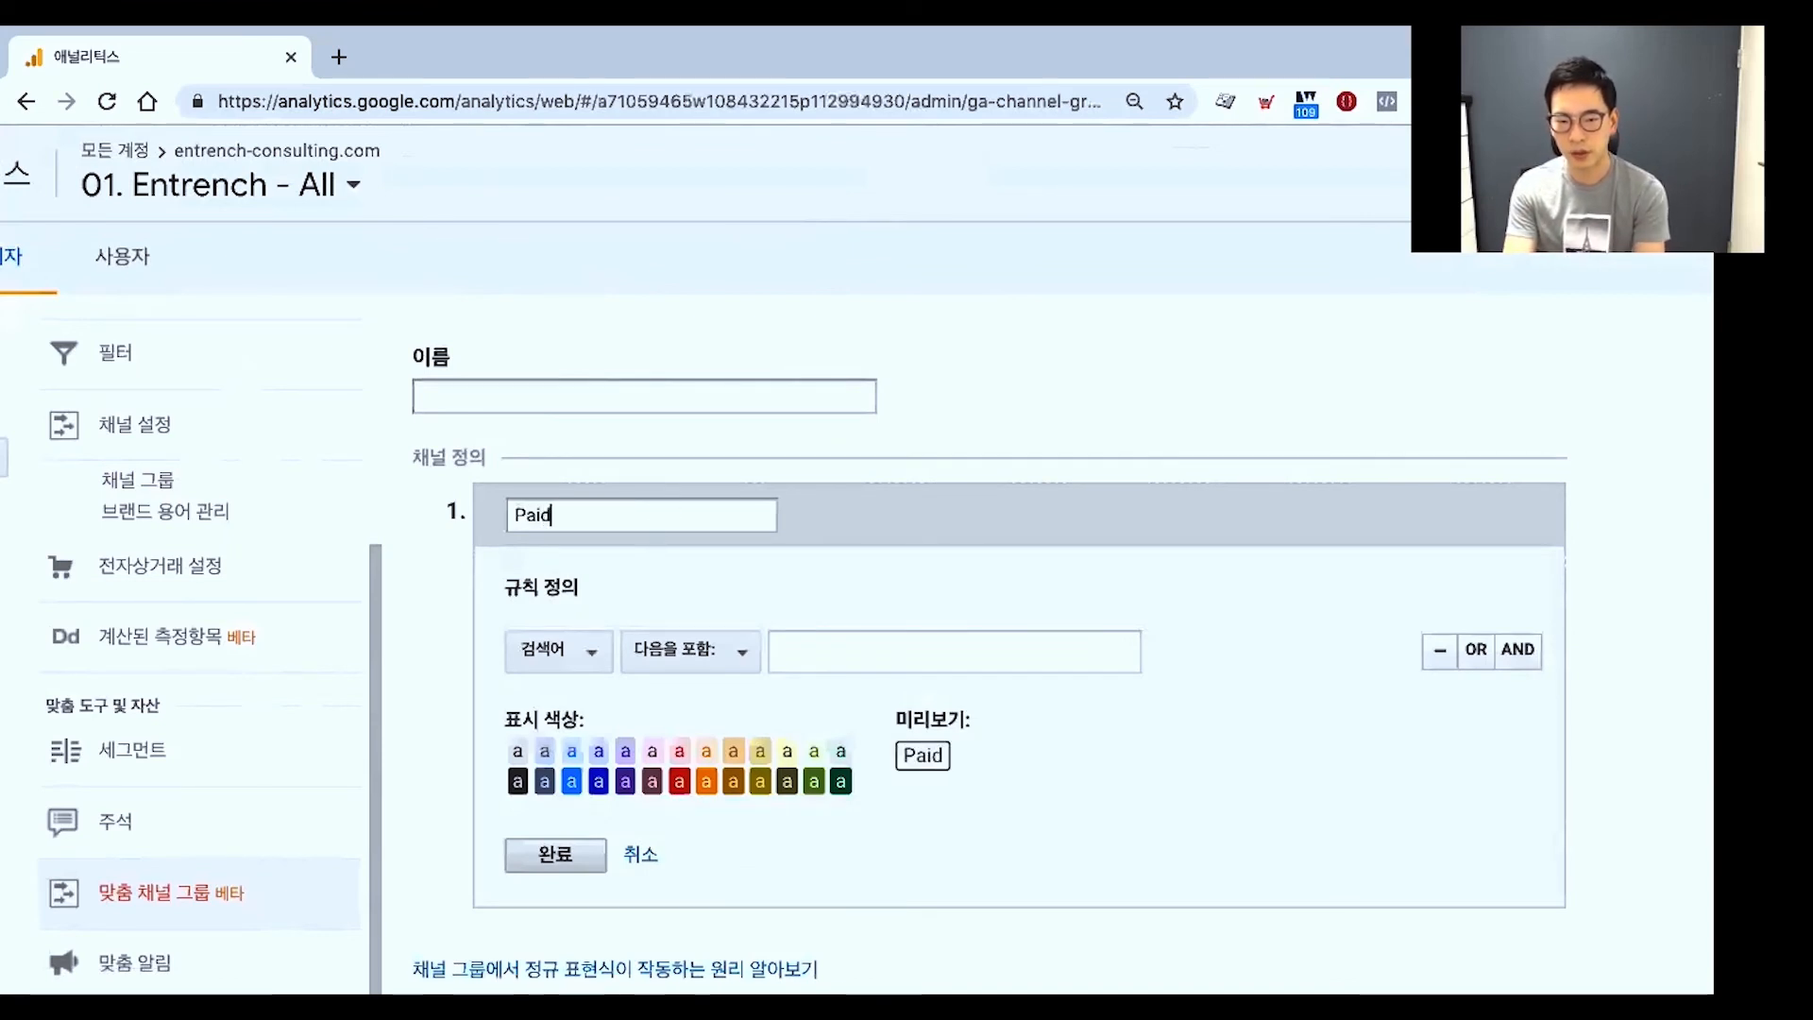
pyautogui.write(' Search')
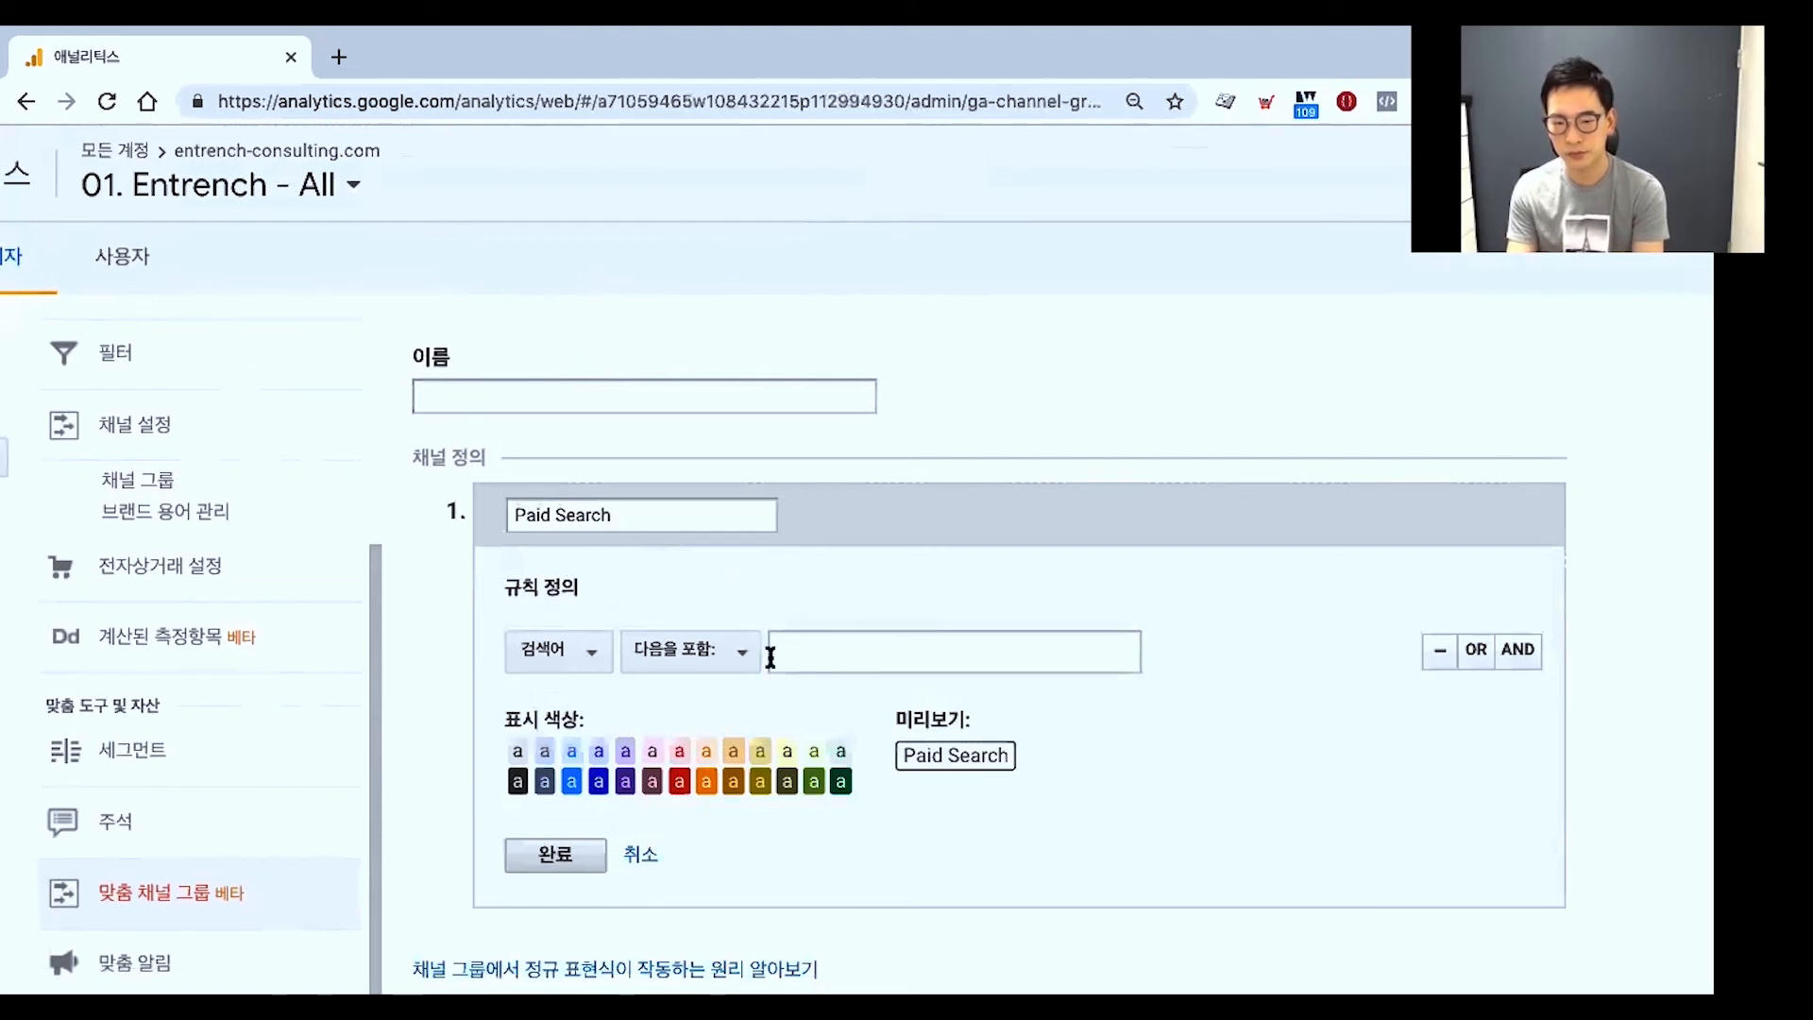
# Change the dimension of the custom Paid Search channel's rule to medium (매체).
pyautogui.click(576, 667)
pyautogui.write('c')
pyautogui.press('BackSpace')
pyautogui.write('c')
pyautogui.press('BackSpace')
pyautogui.write('매체')
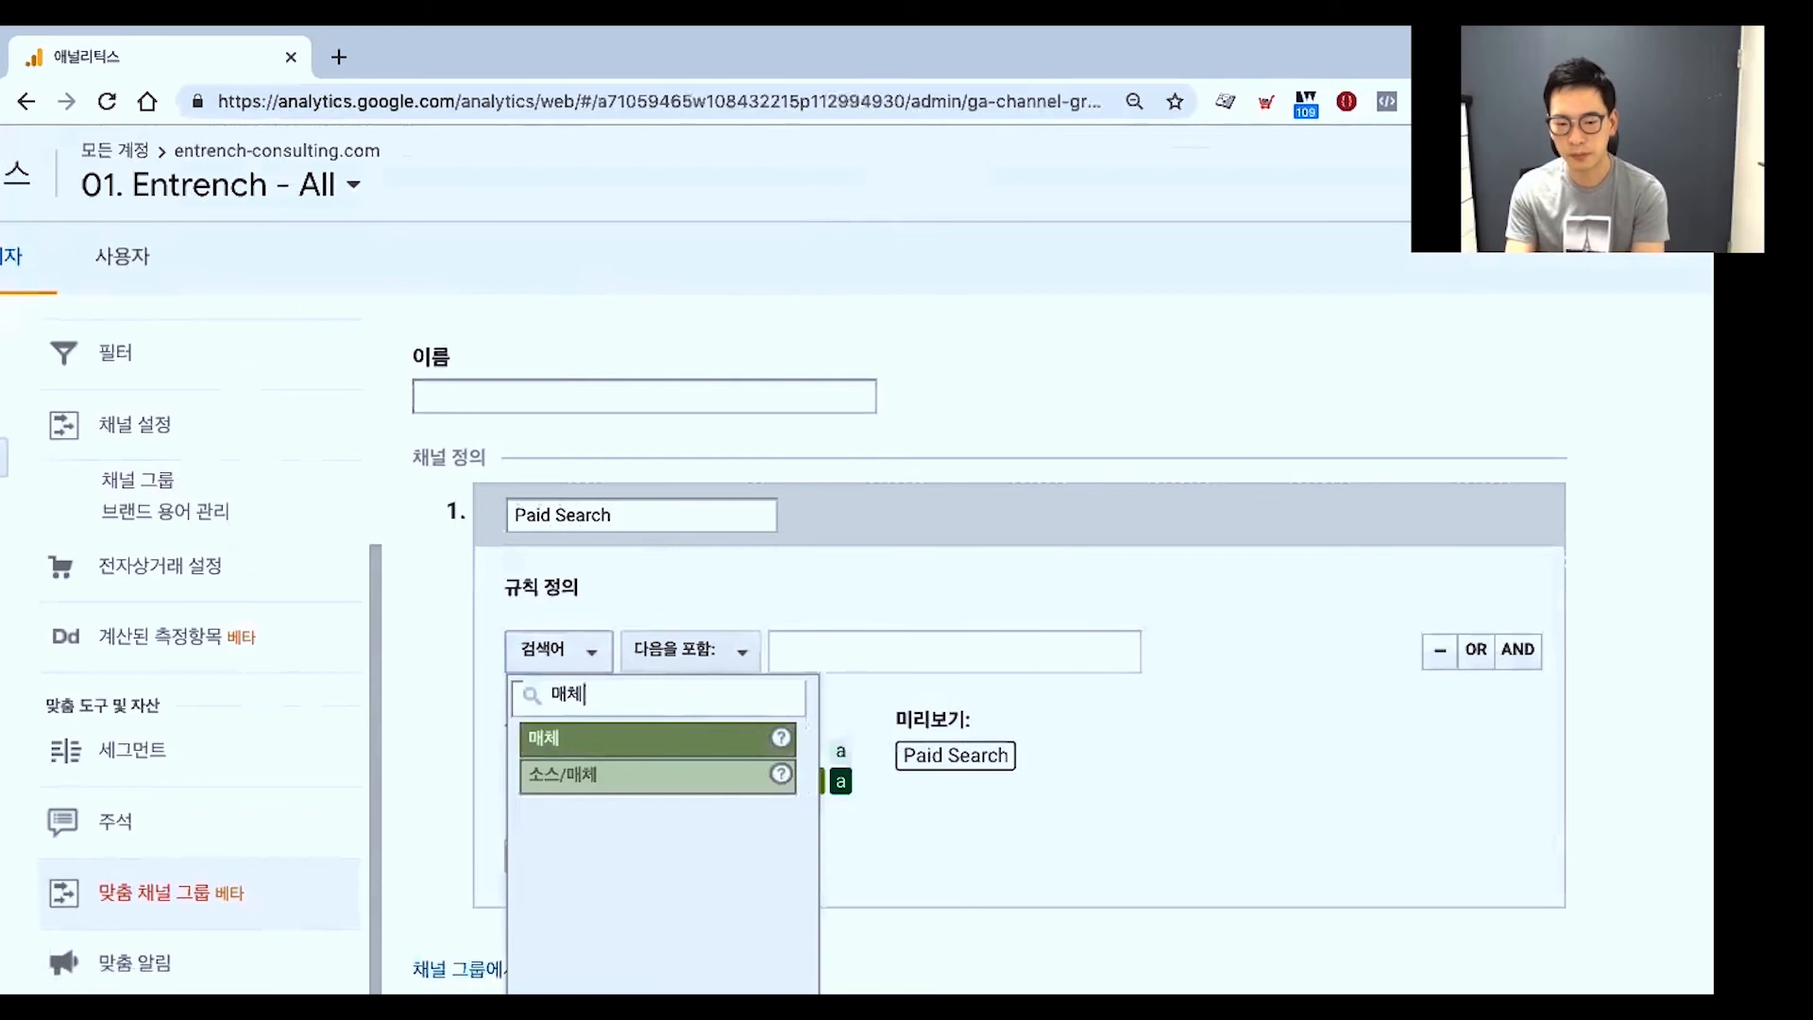
pyautogui.press('Return')
# Enter cpc as the value the medium must contain and accept the custom Paid Search channel definition.
pyautogui.click(773, 659)
pyautogui.write('ㅊ')
pyautogui.press('BackSpace')
pyautogui.write('cpc')
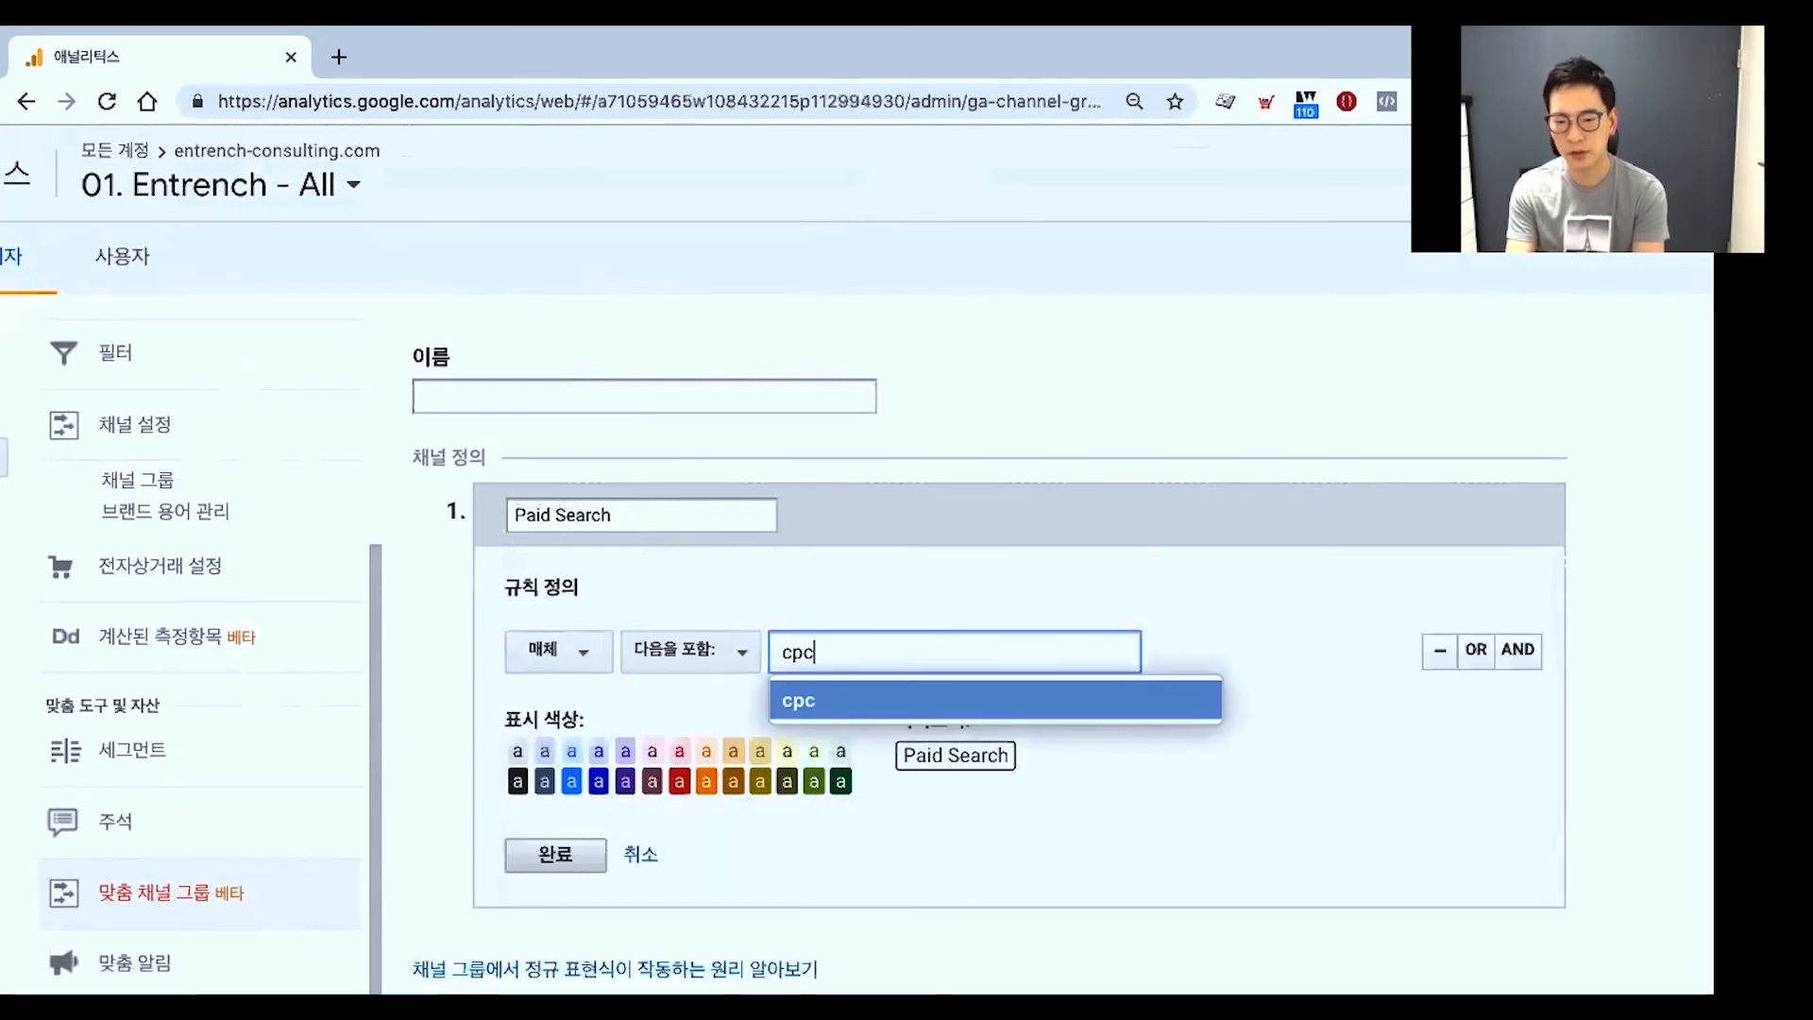
pyautogui.click(904, 697)
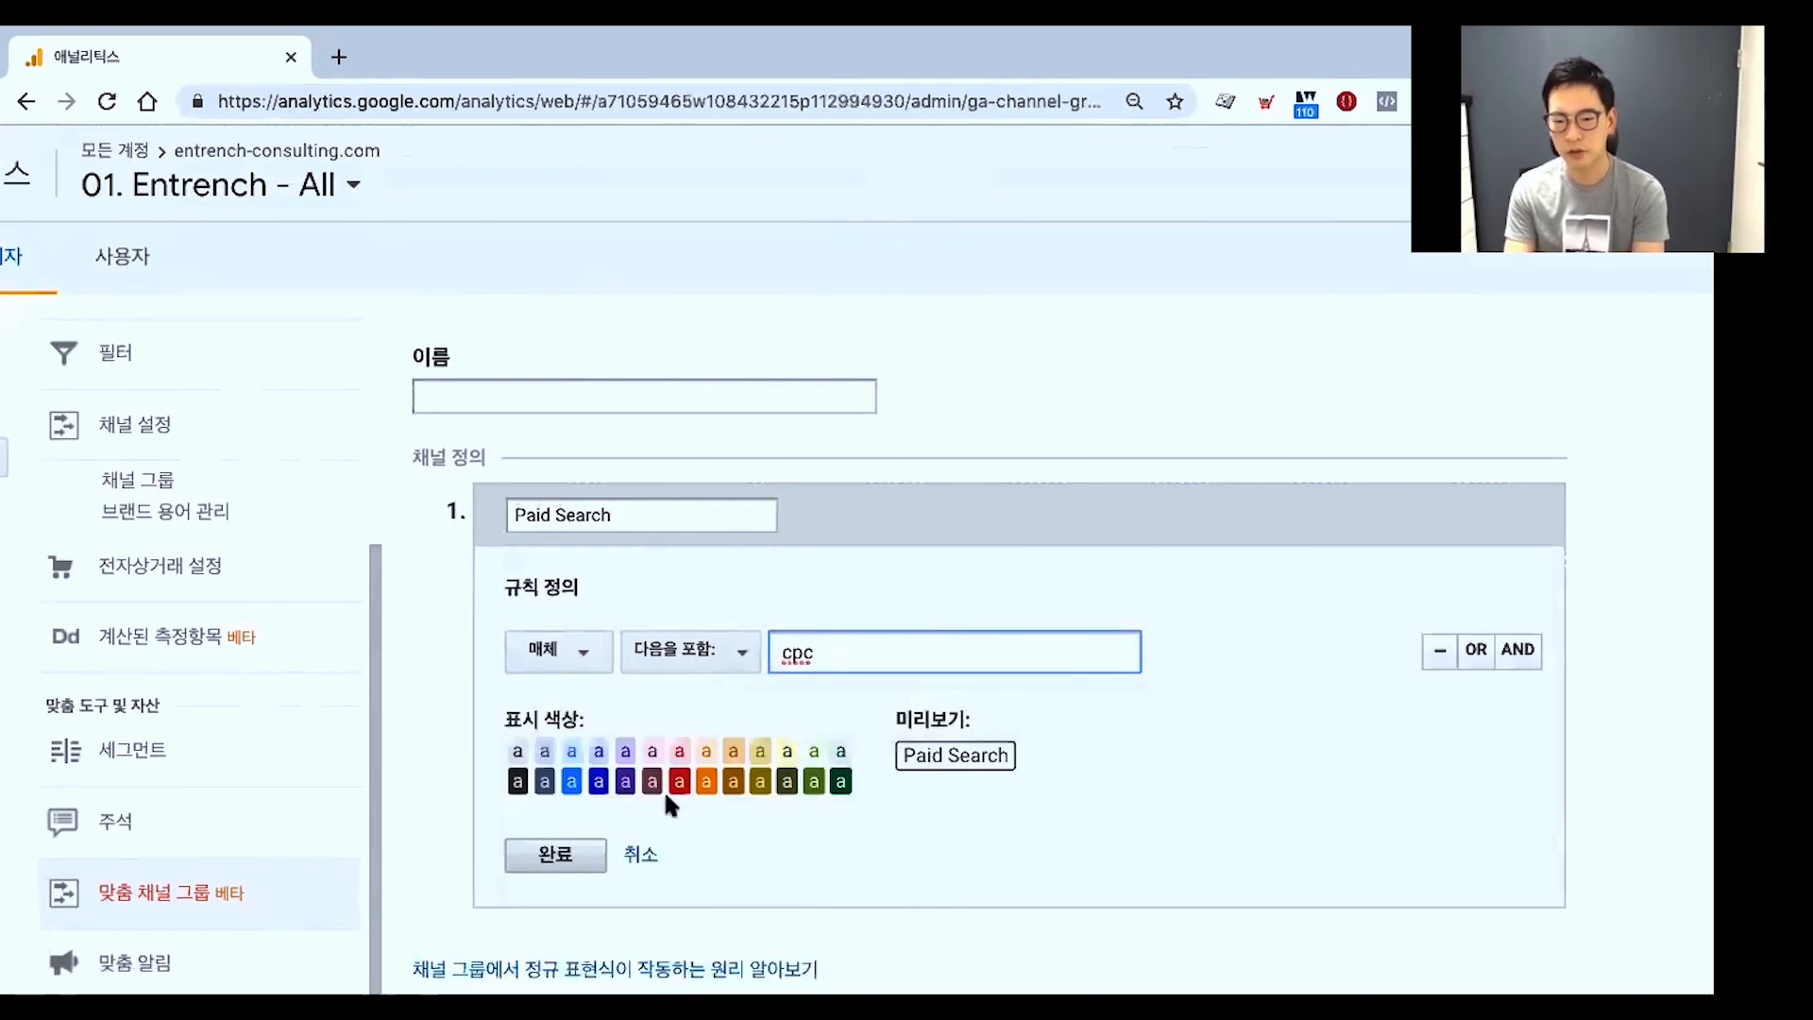
pyautogui.click(595, 853)
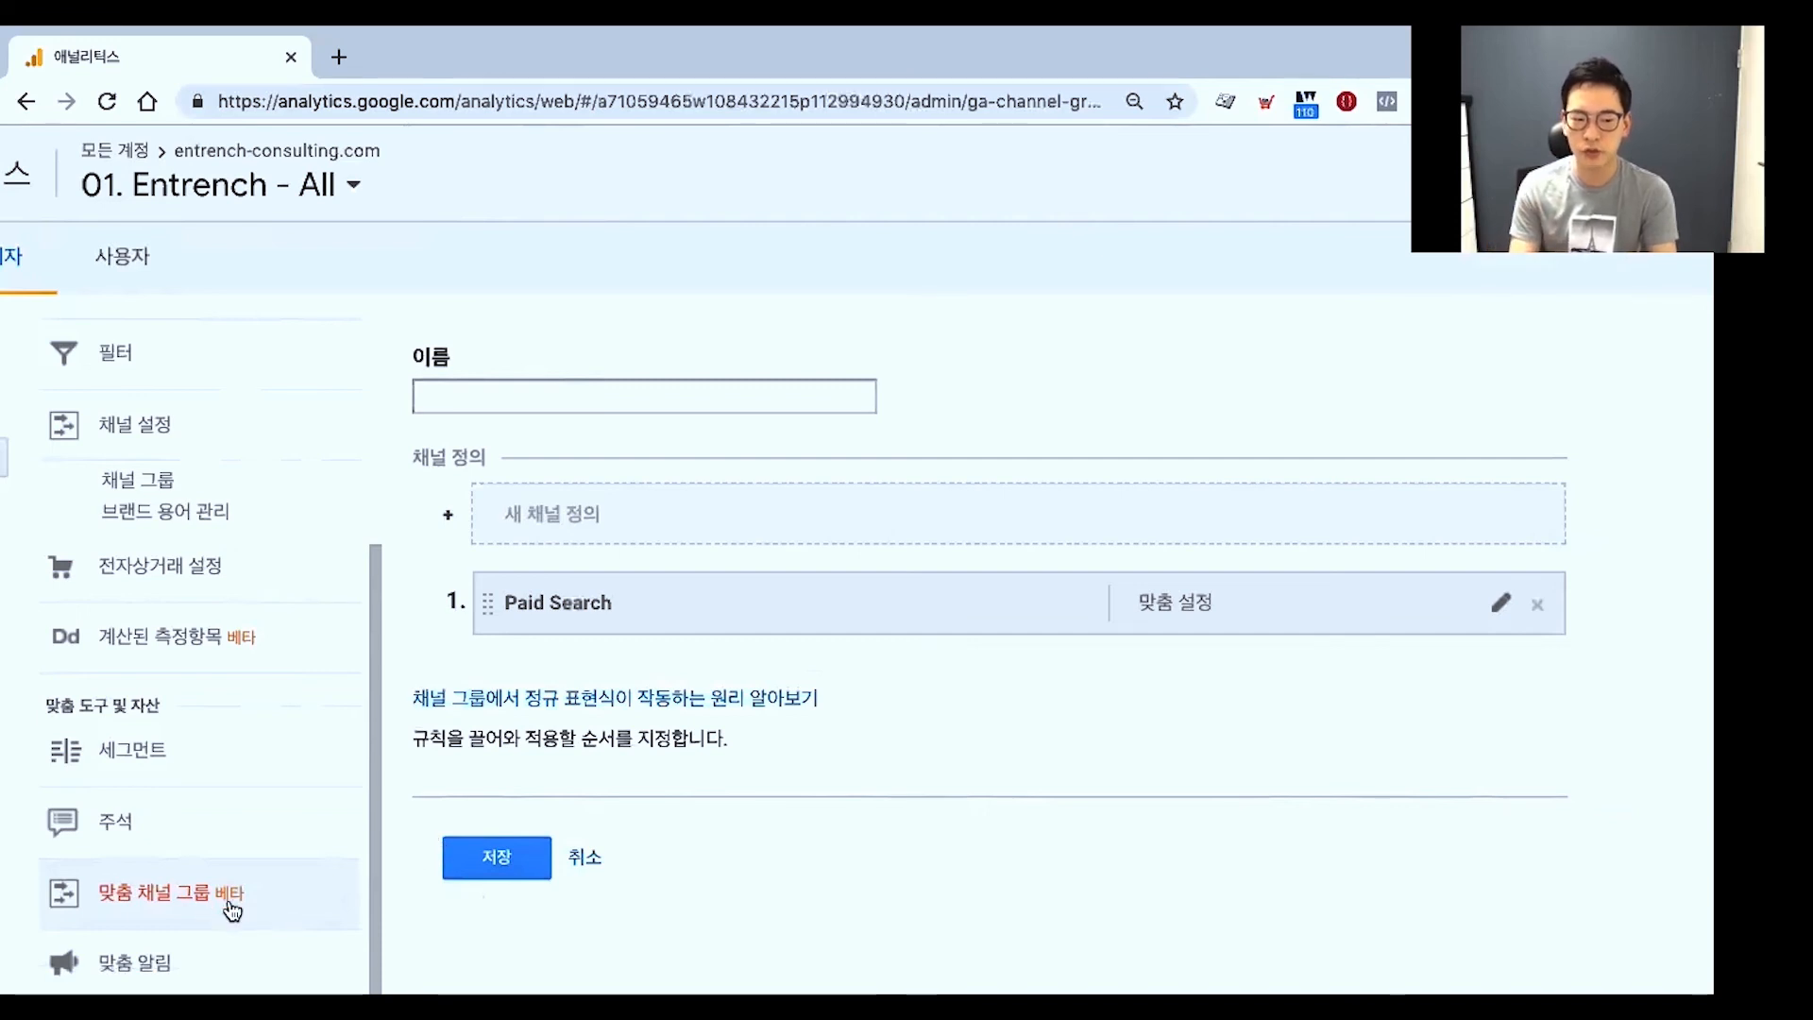
# Return to the view's channel groups (채널 그룹) and open the Default Channel Grouping.
pyautogui.scroll(1, 302, 775)
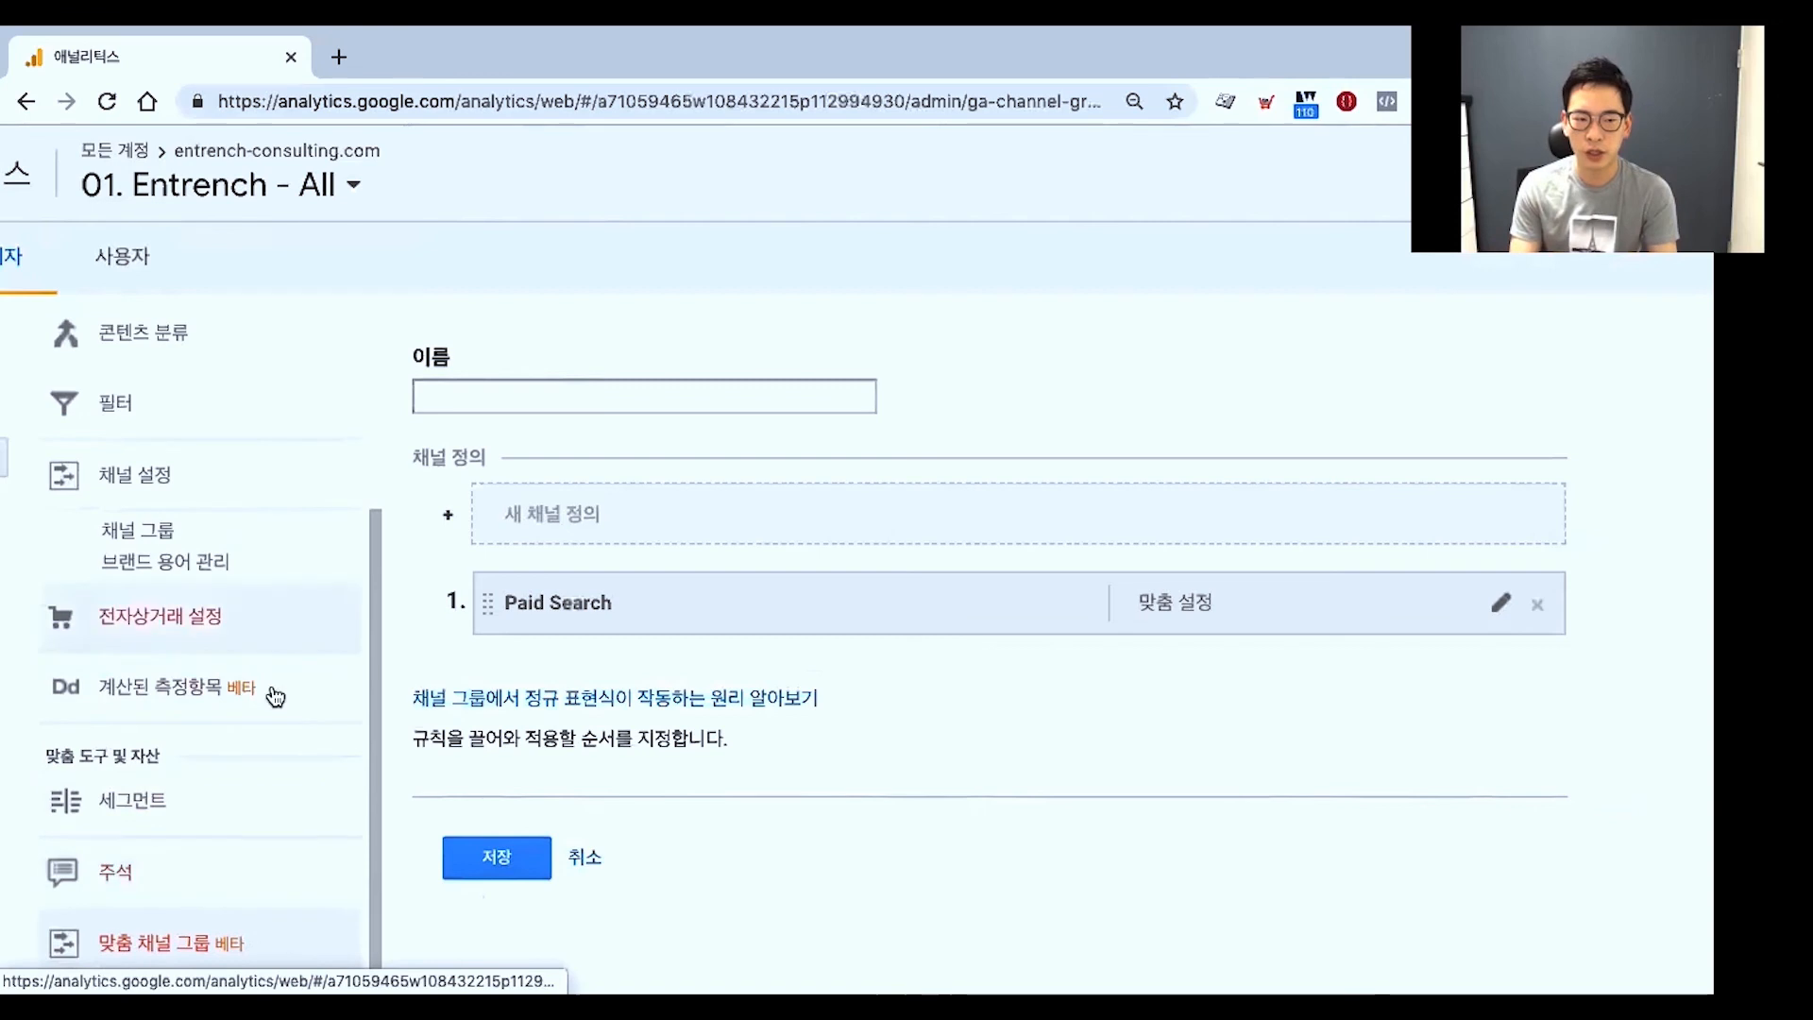
pyautogui.click(166, 536)
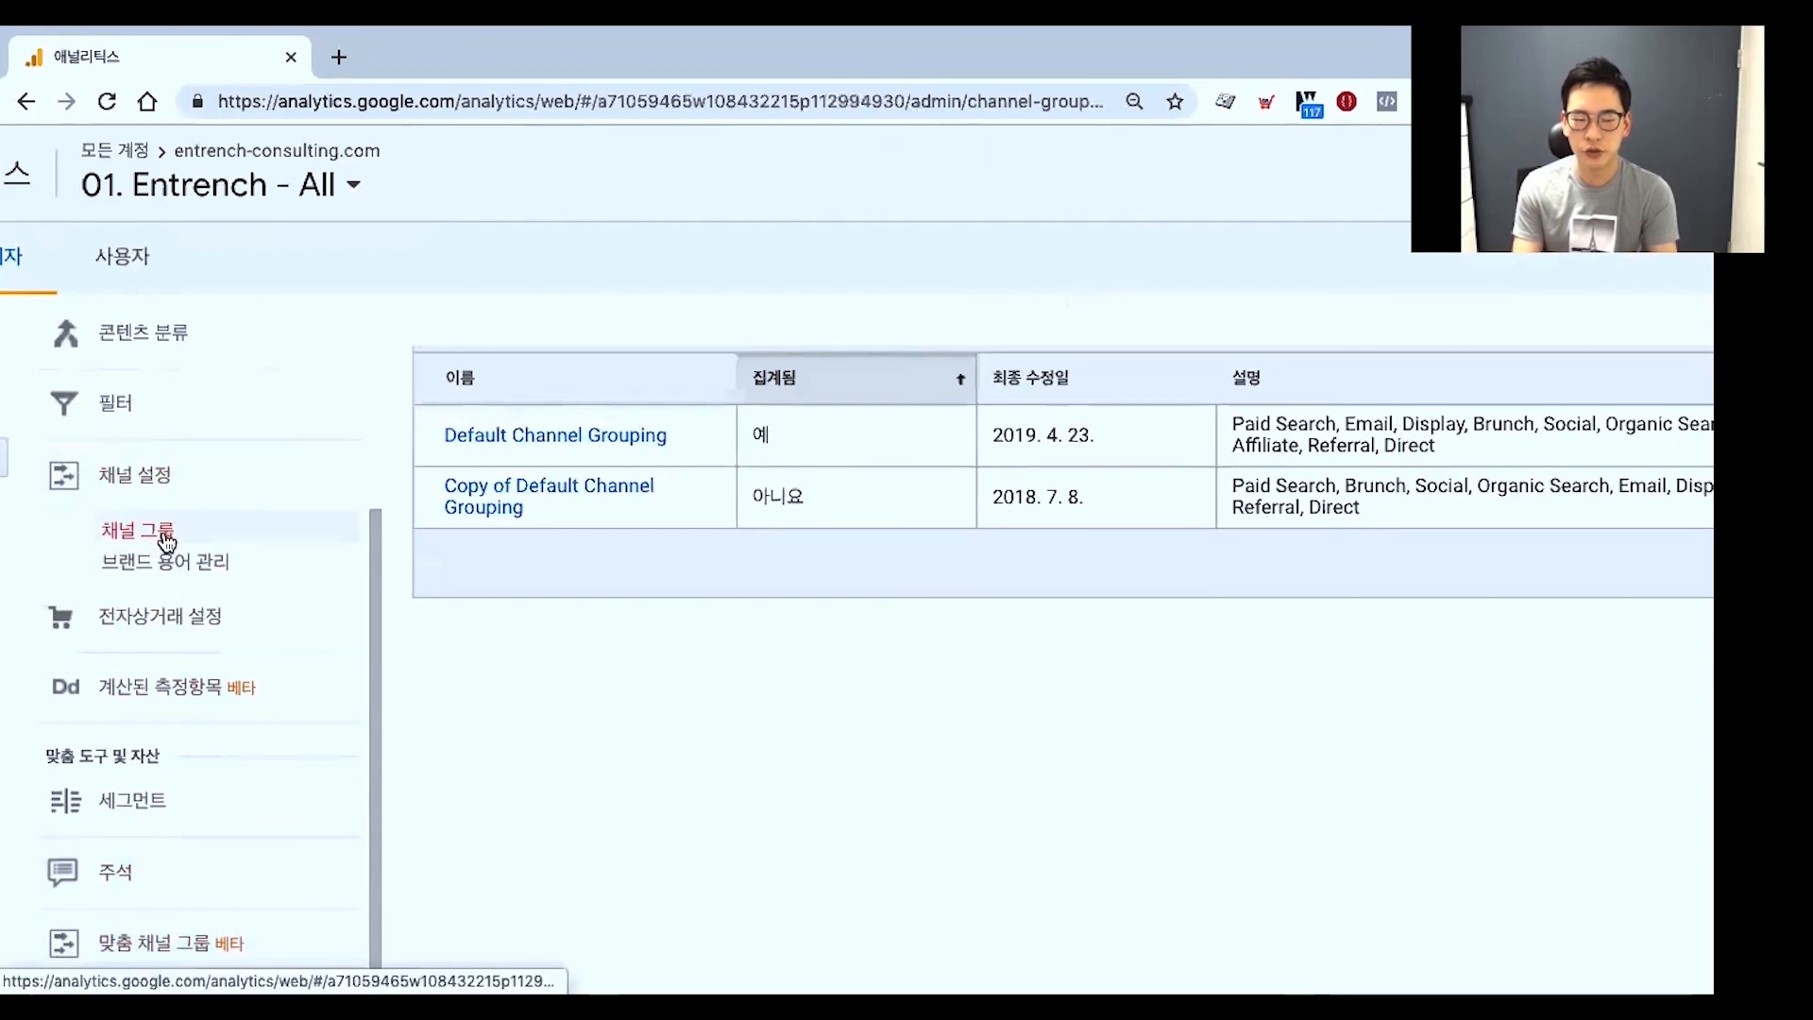
pyautogui.click(559, 439)
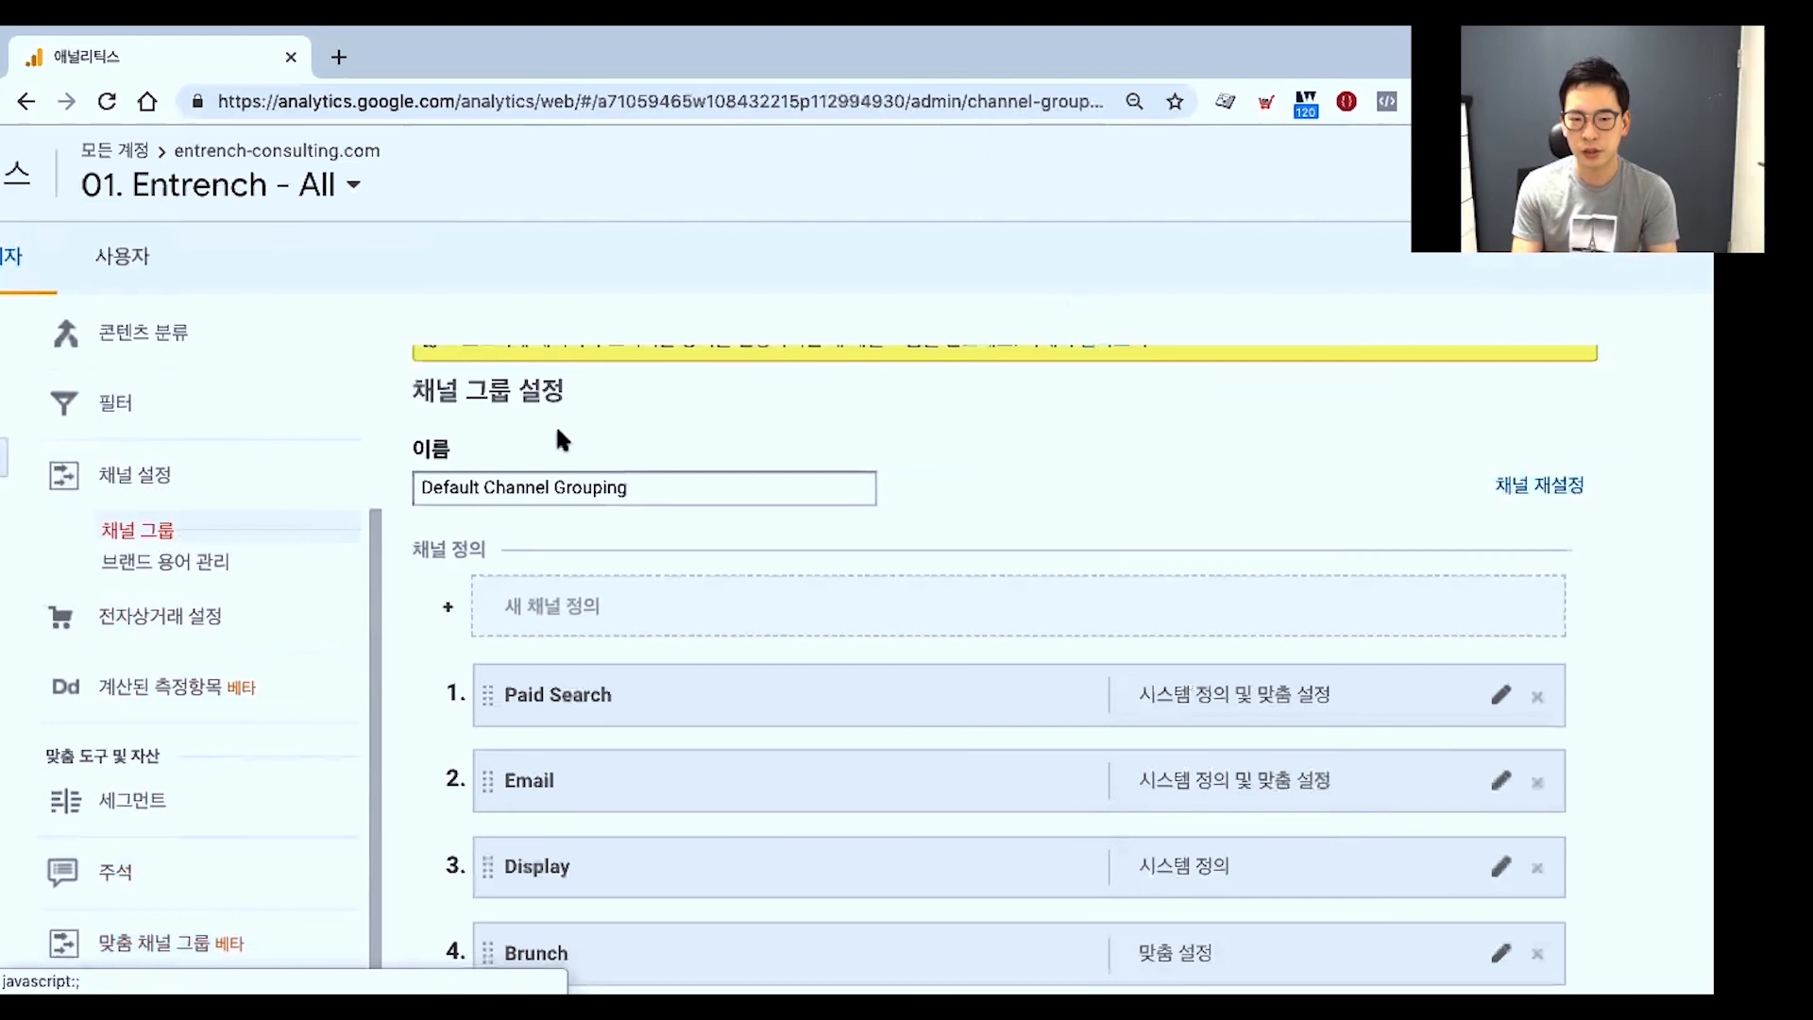
# Try adding an OR condition to the Display channel's rule in the Default Channel Grouping.
pyautogui.scroll(-2, 648, 540)
pyautogui.scroll(-1, 648, 546)
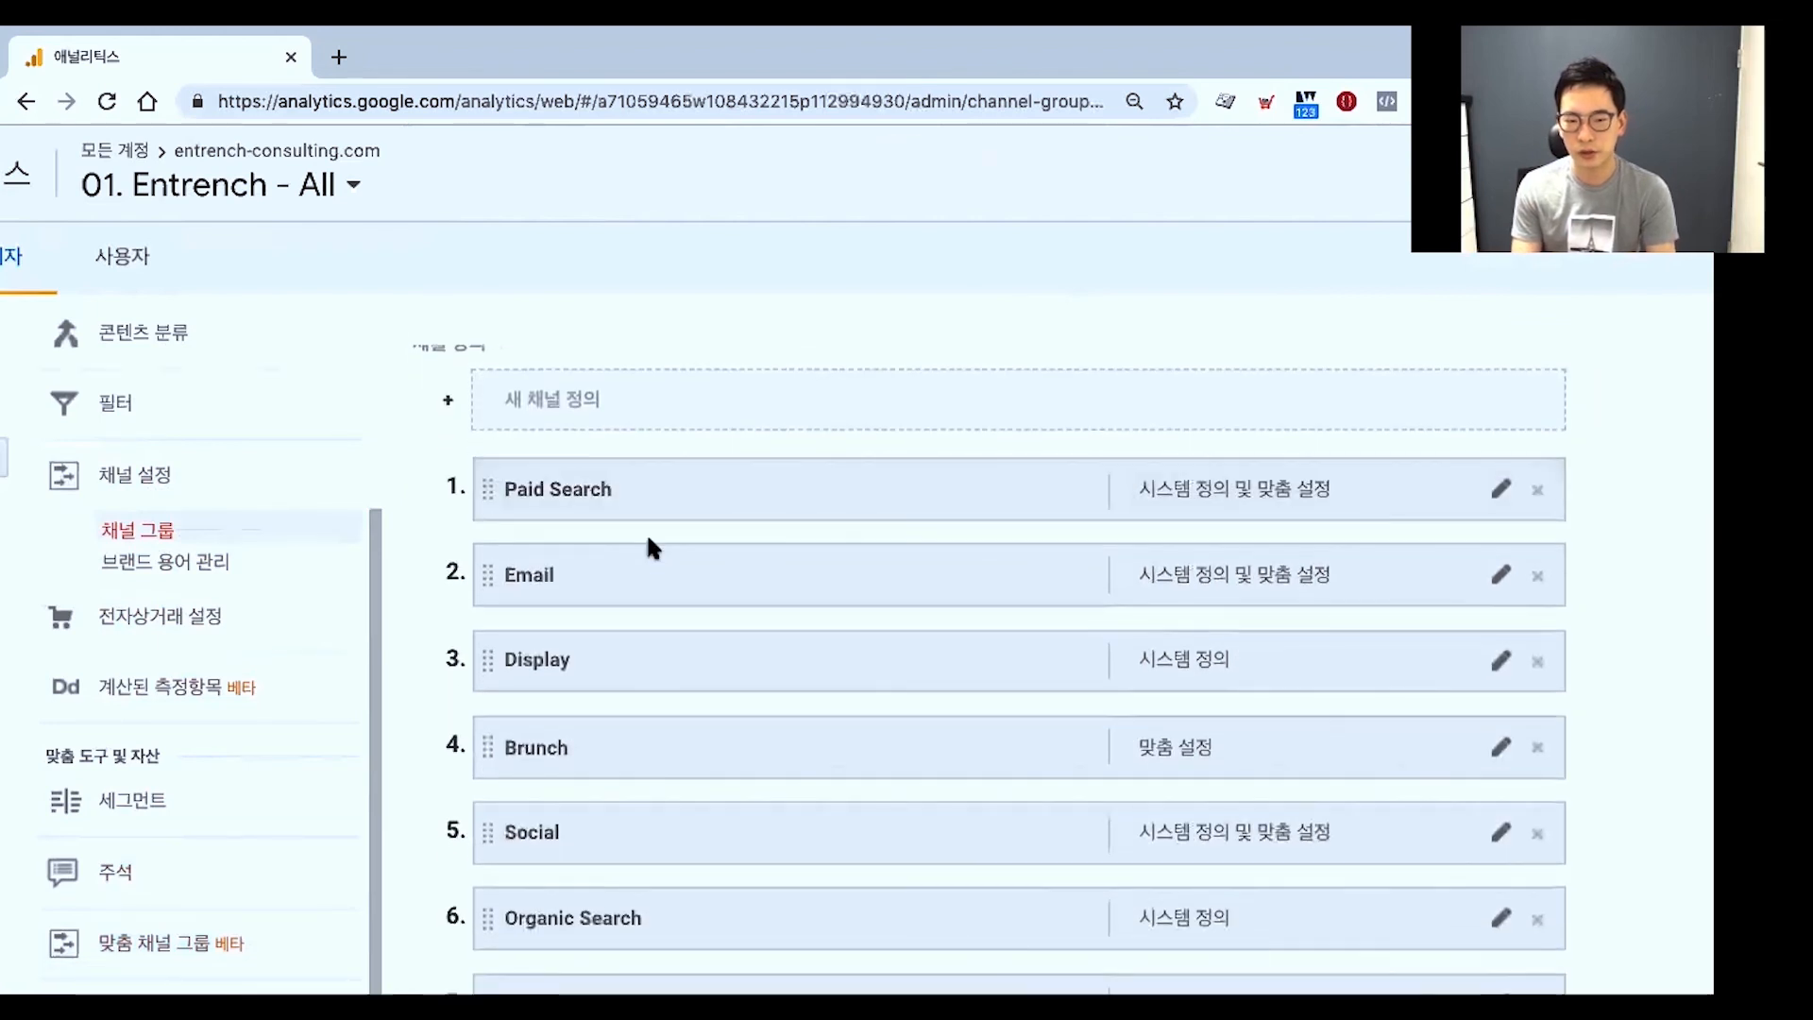
pyautogui.hotkey('ctrl', '-')
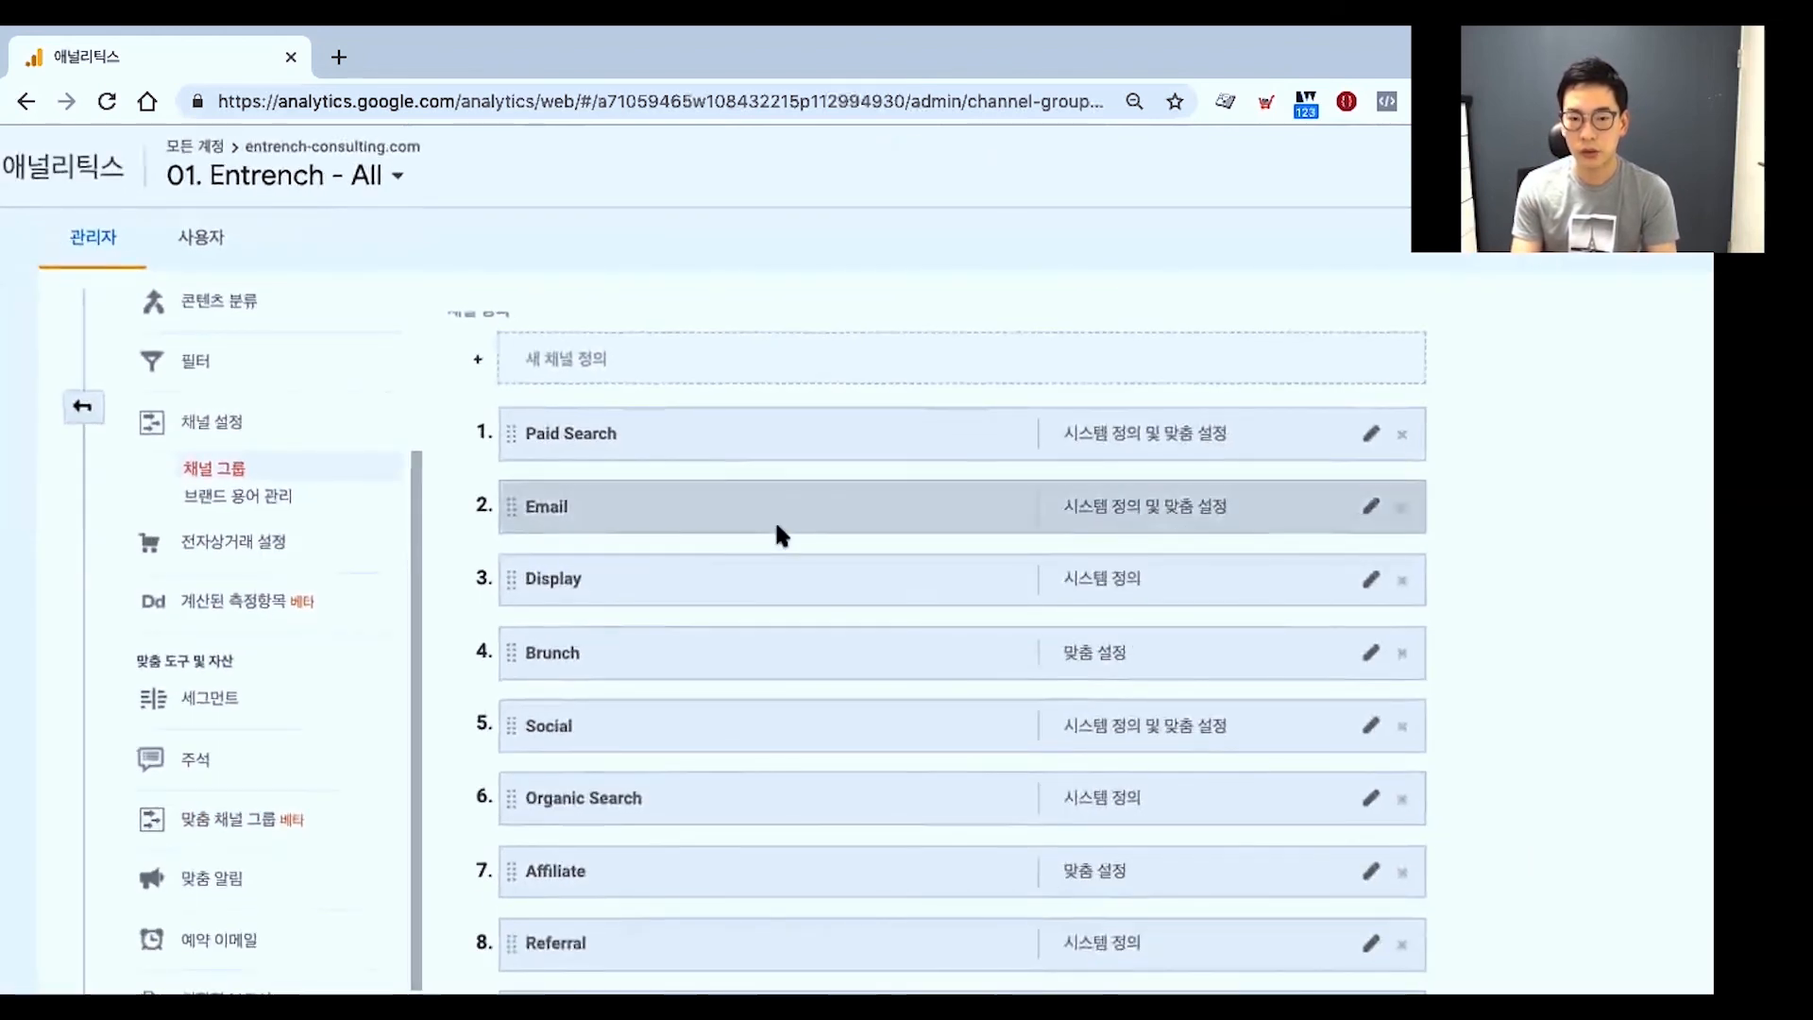
pyautogui.scroll(-1, 776, 521)
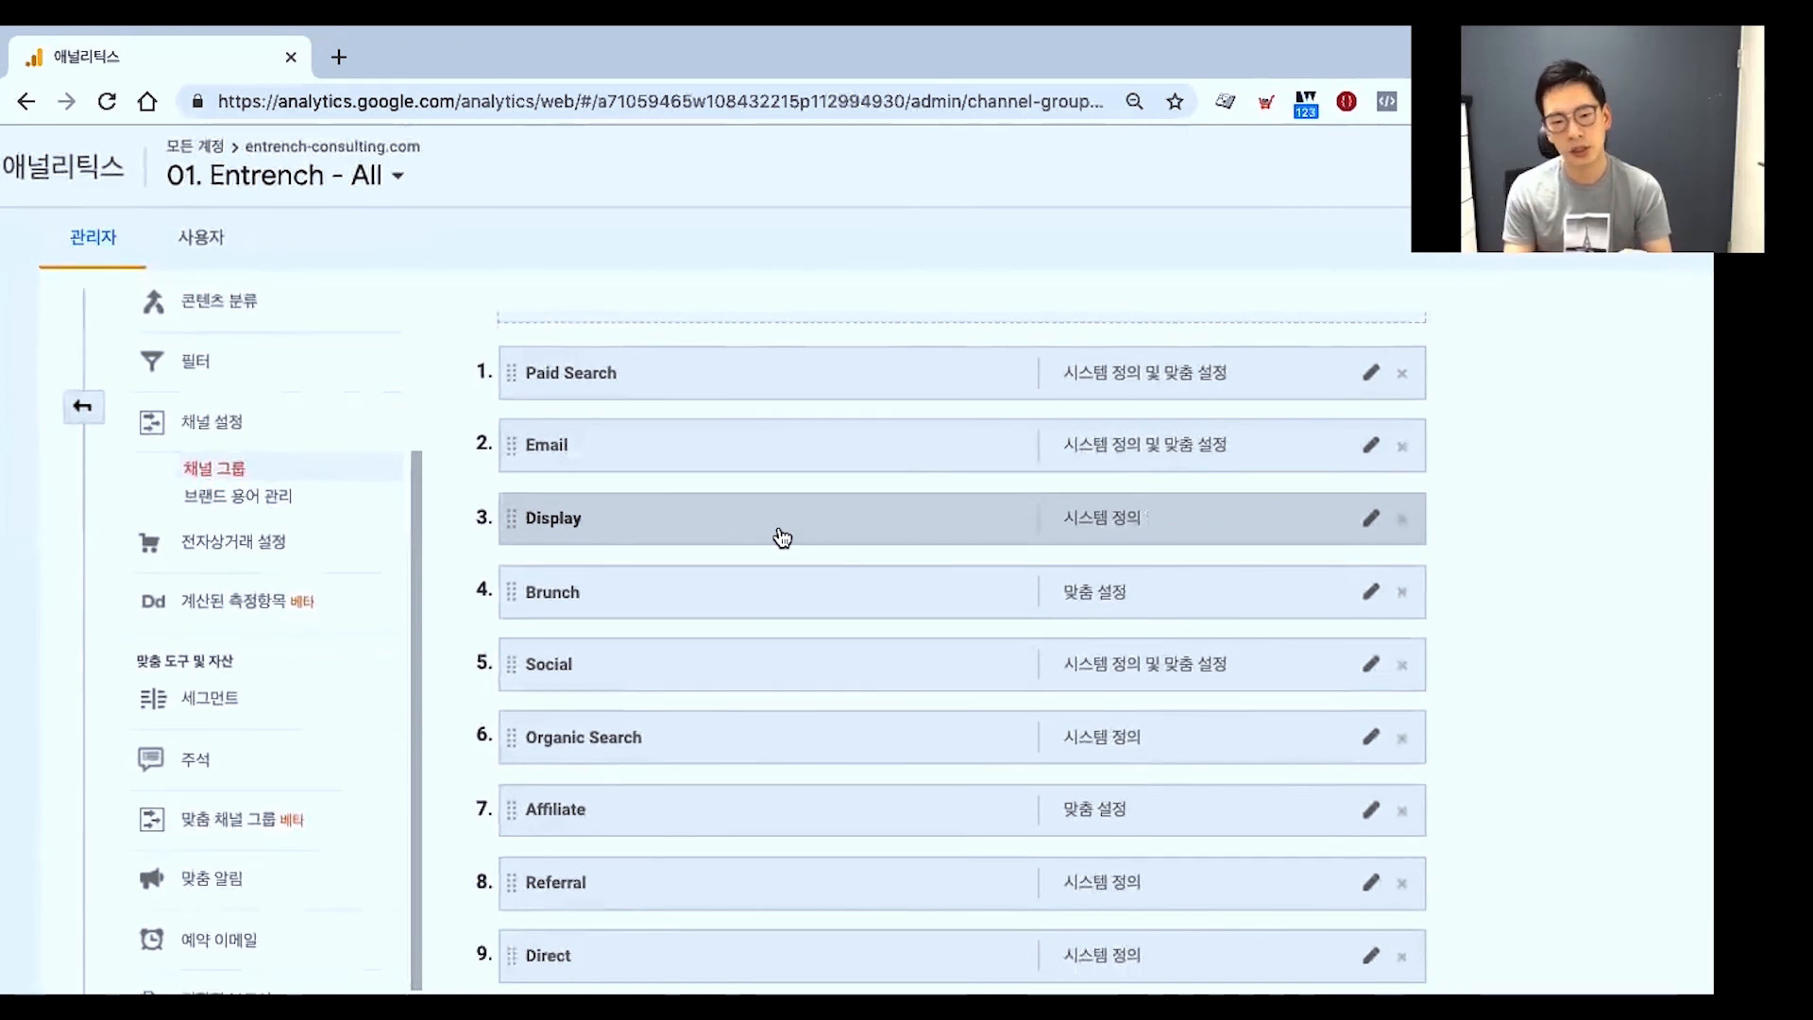
pyautogui.click(782, 537)
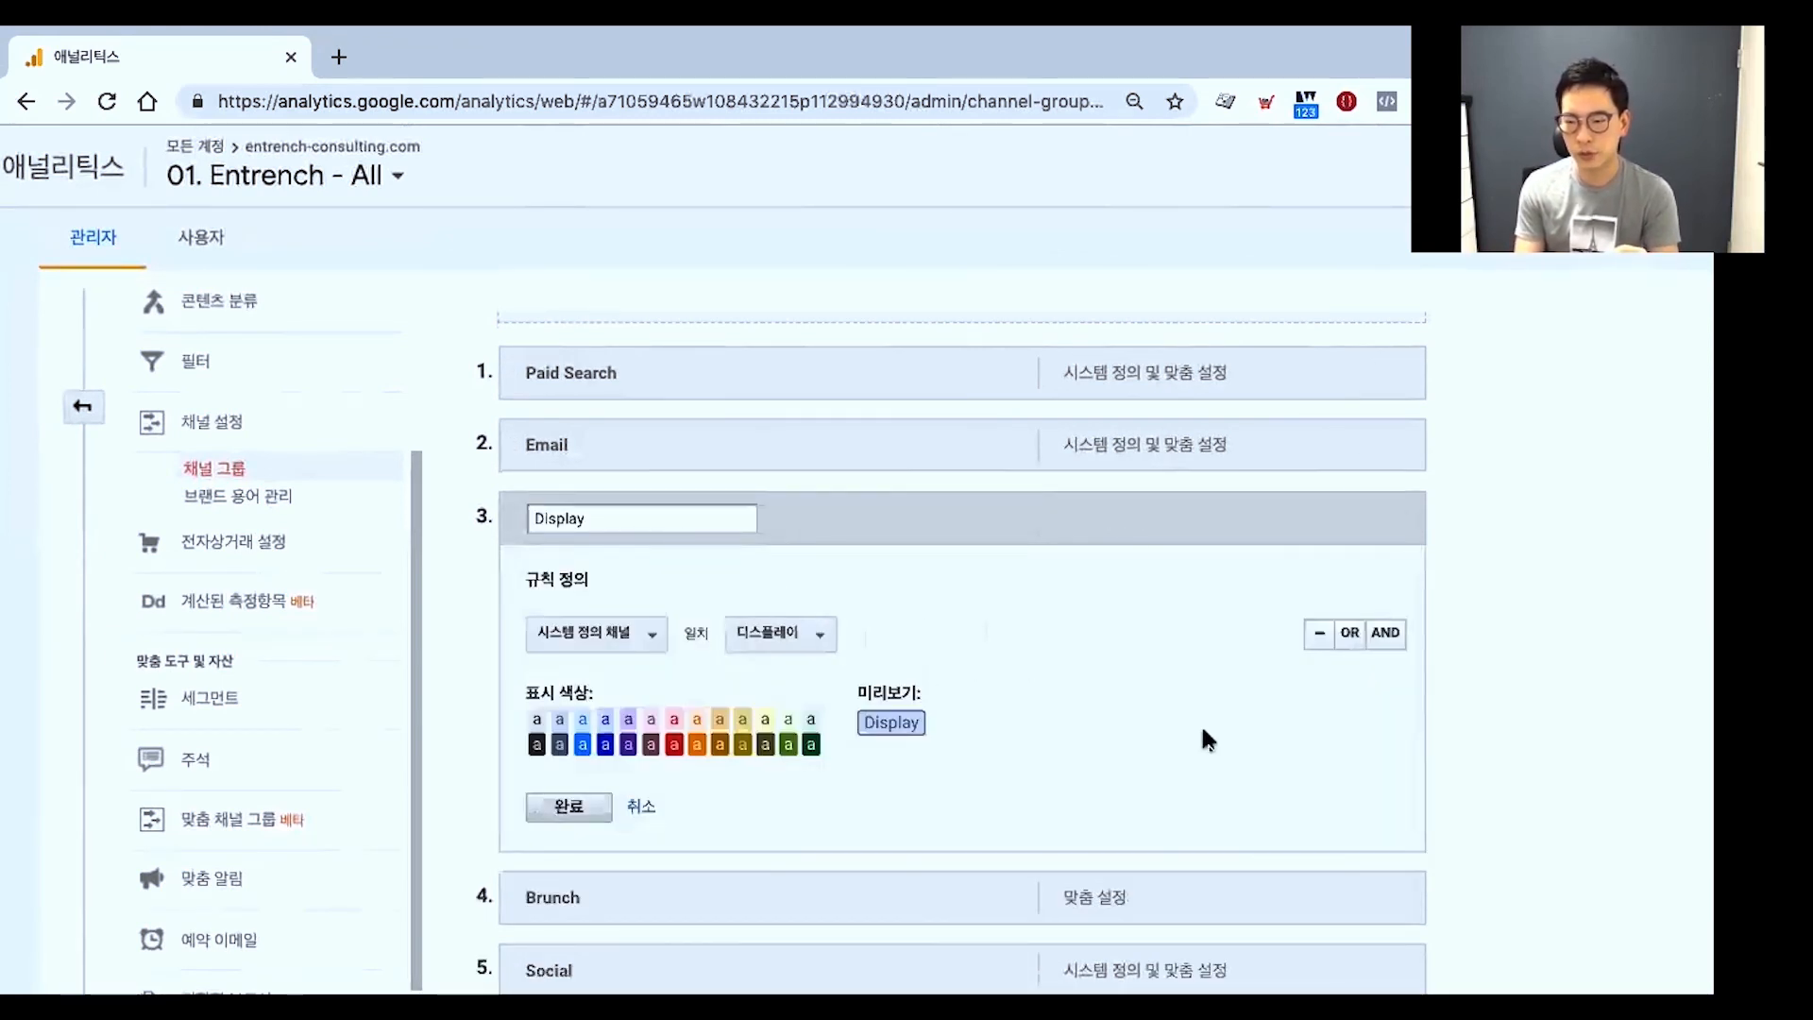
pyautogui.click(1351, 635)
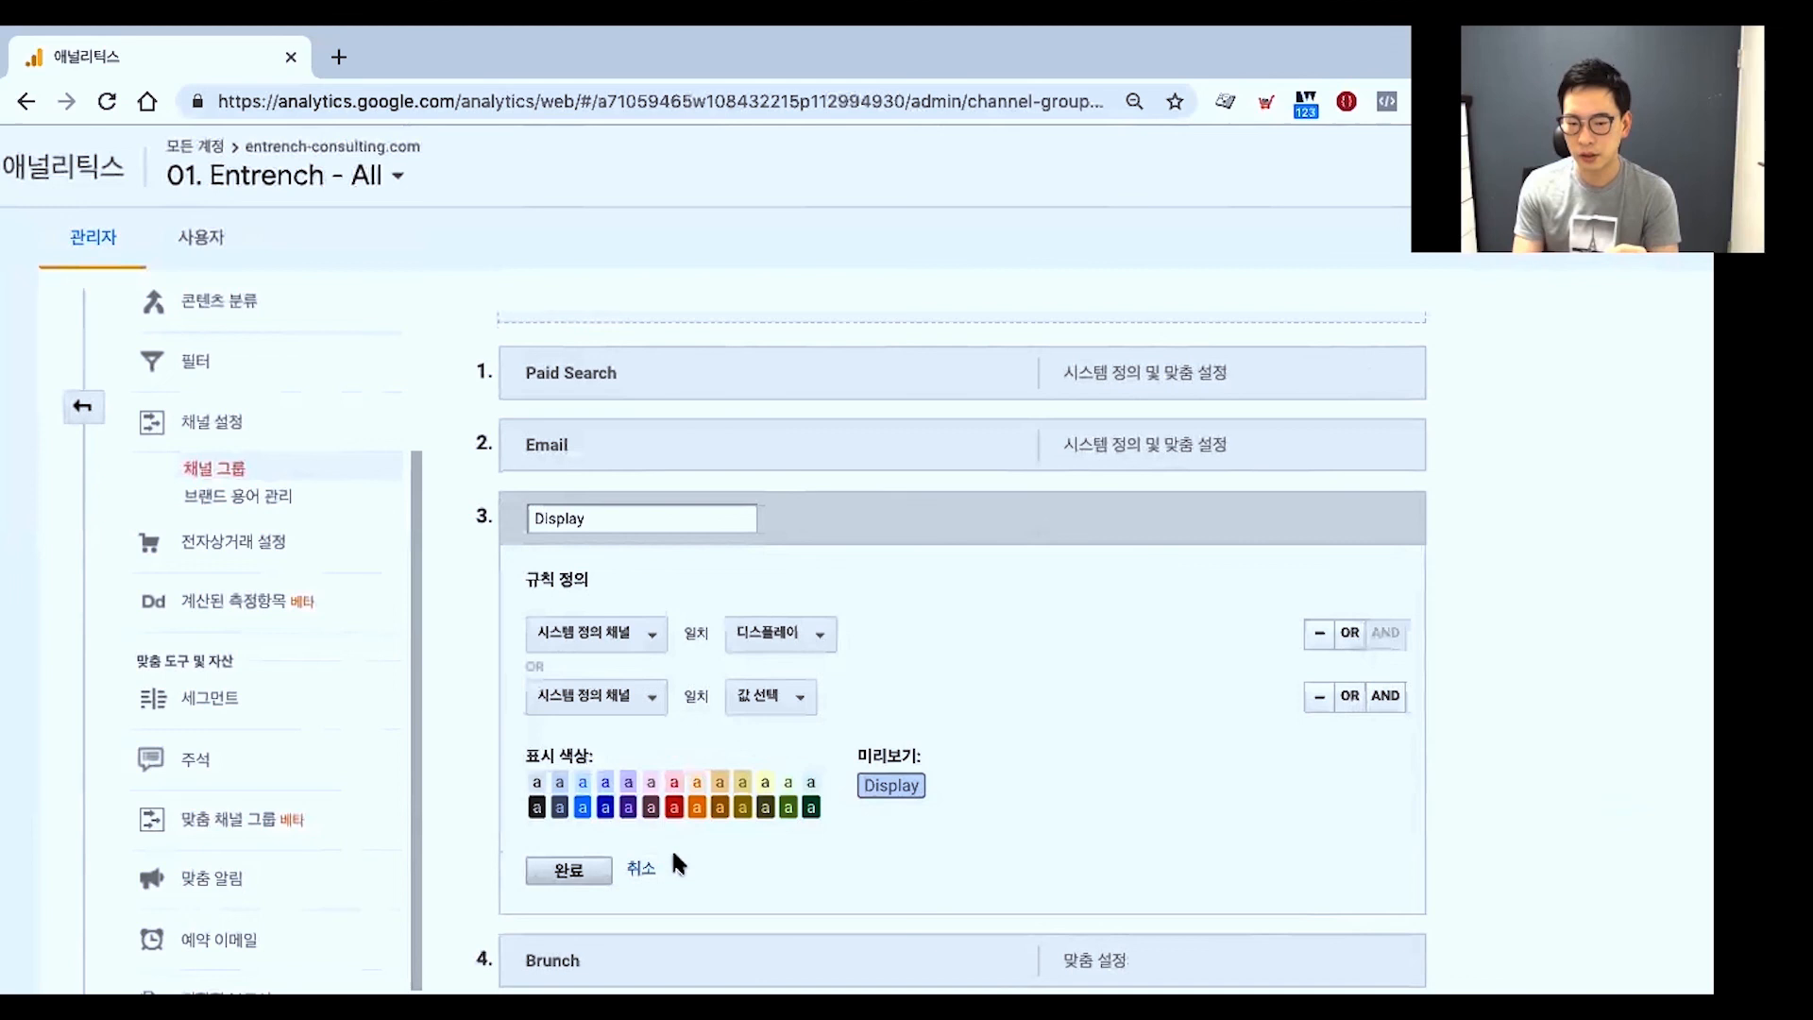
pyautogui.click(632, 855)
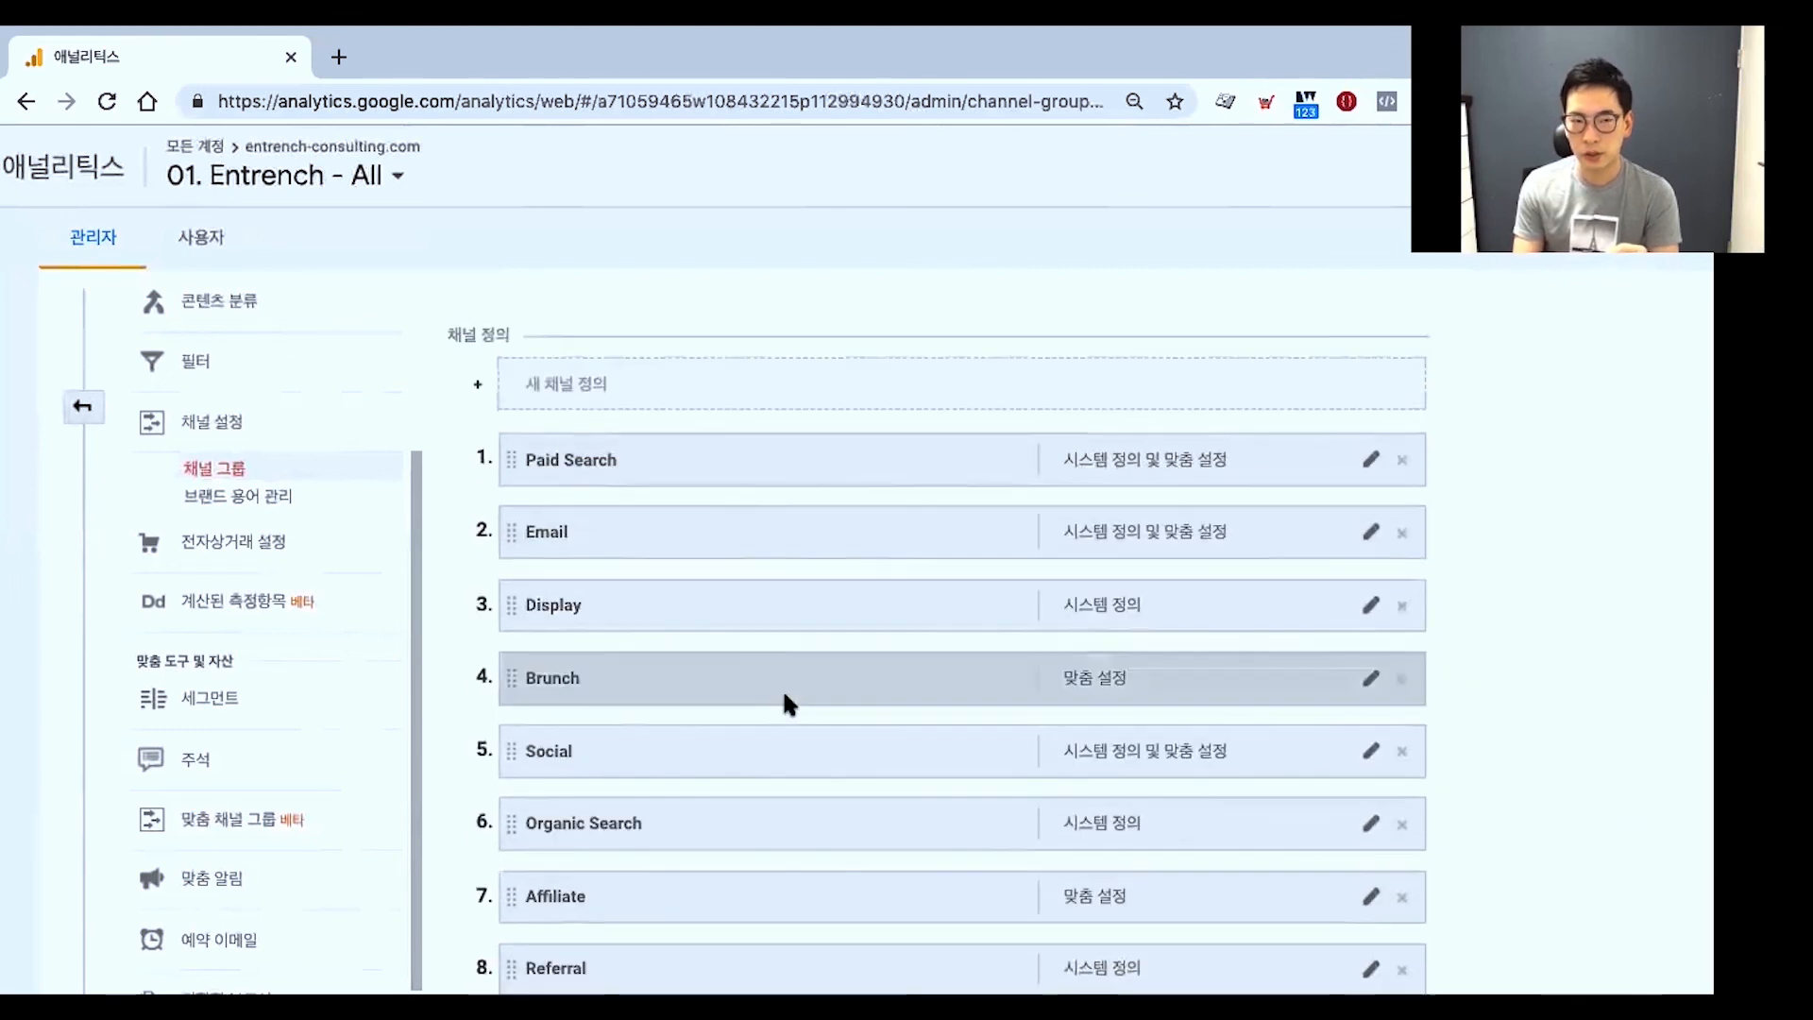
# Open the Channels (채널) report for all acquisition traffic and examine the acquisition and behavior metrics by Default Channel Grouping.
pyautogui.hscroll(-1, 194, 414)
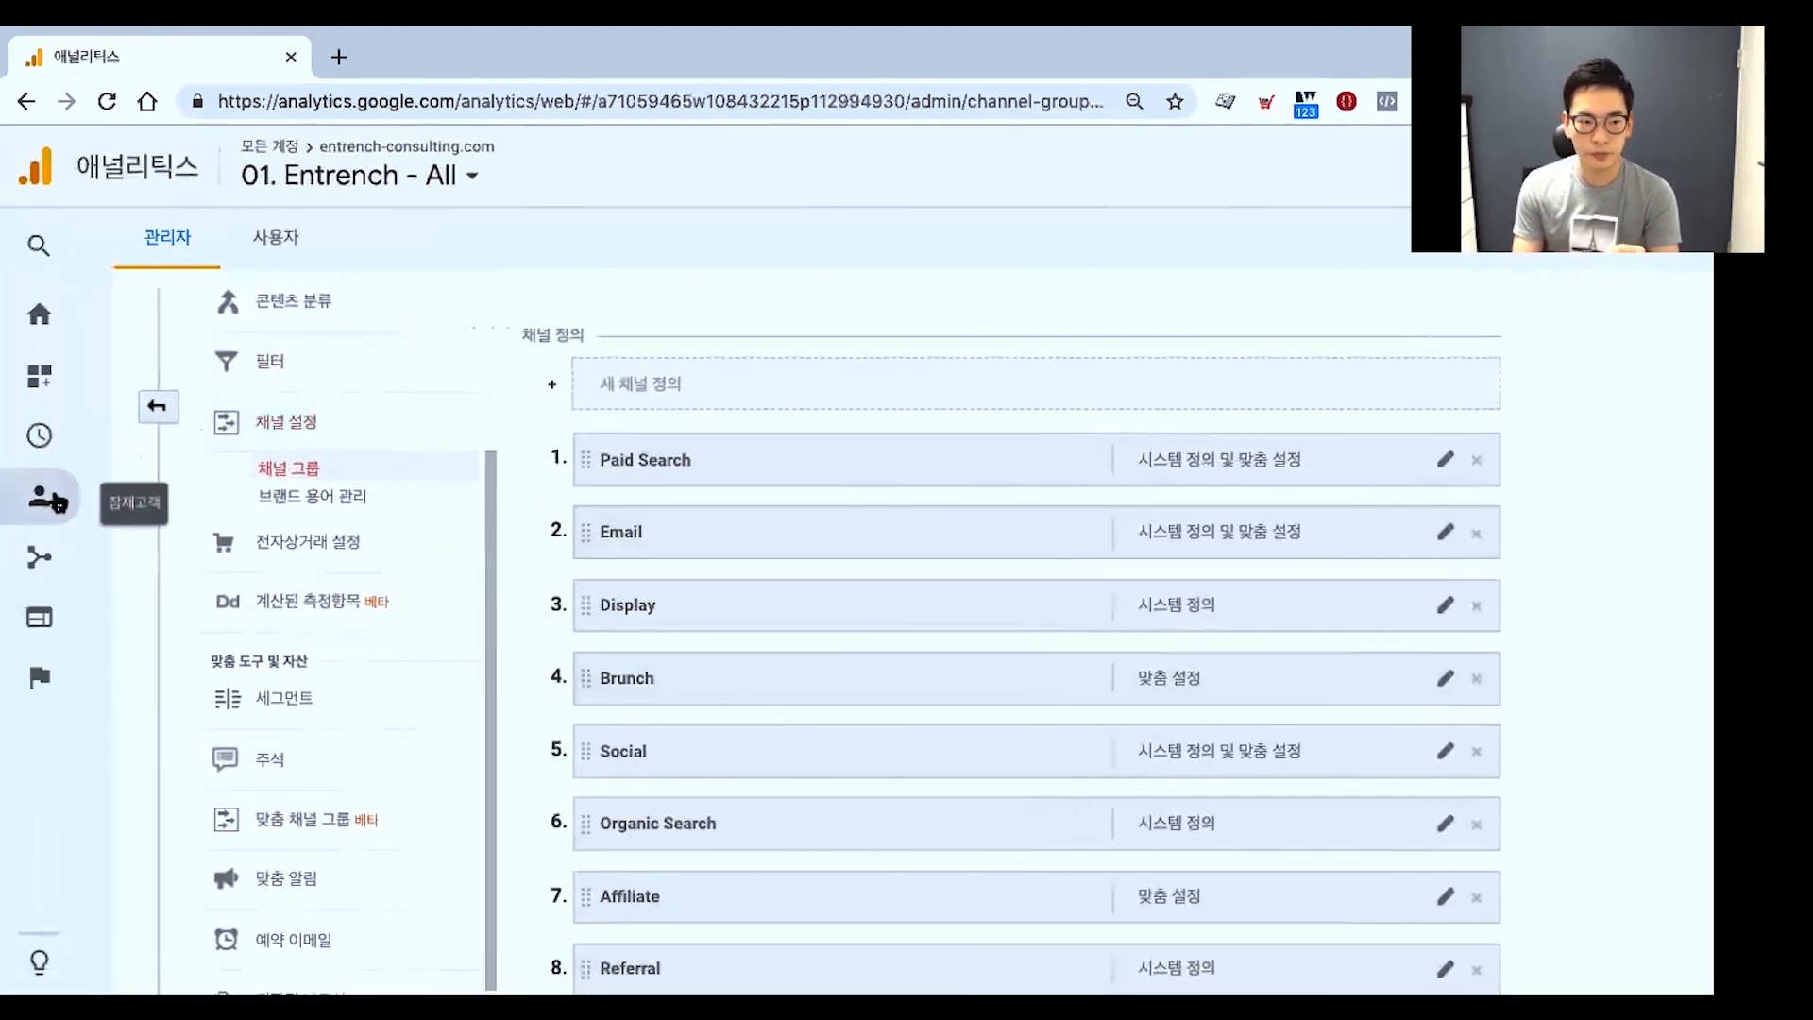
pyautogui.click(66, 532)
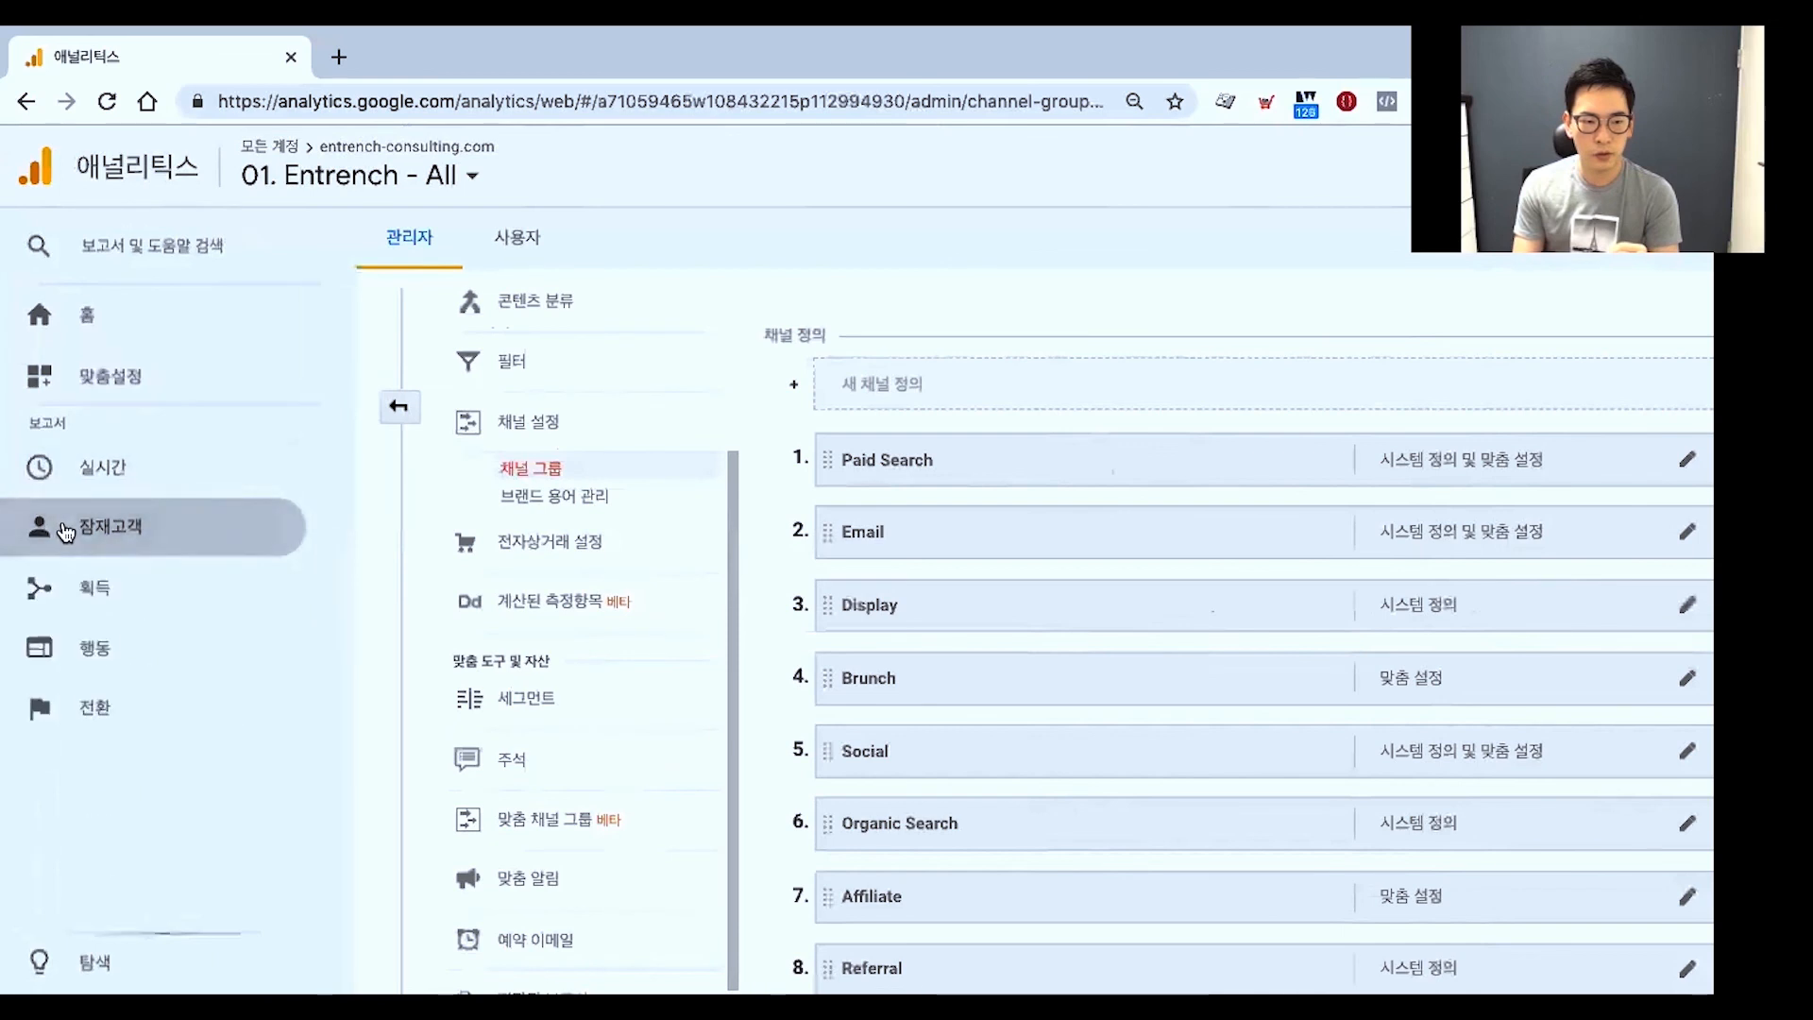
pyautogui.click(95, 588)
pyautogui.click(118, 691)
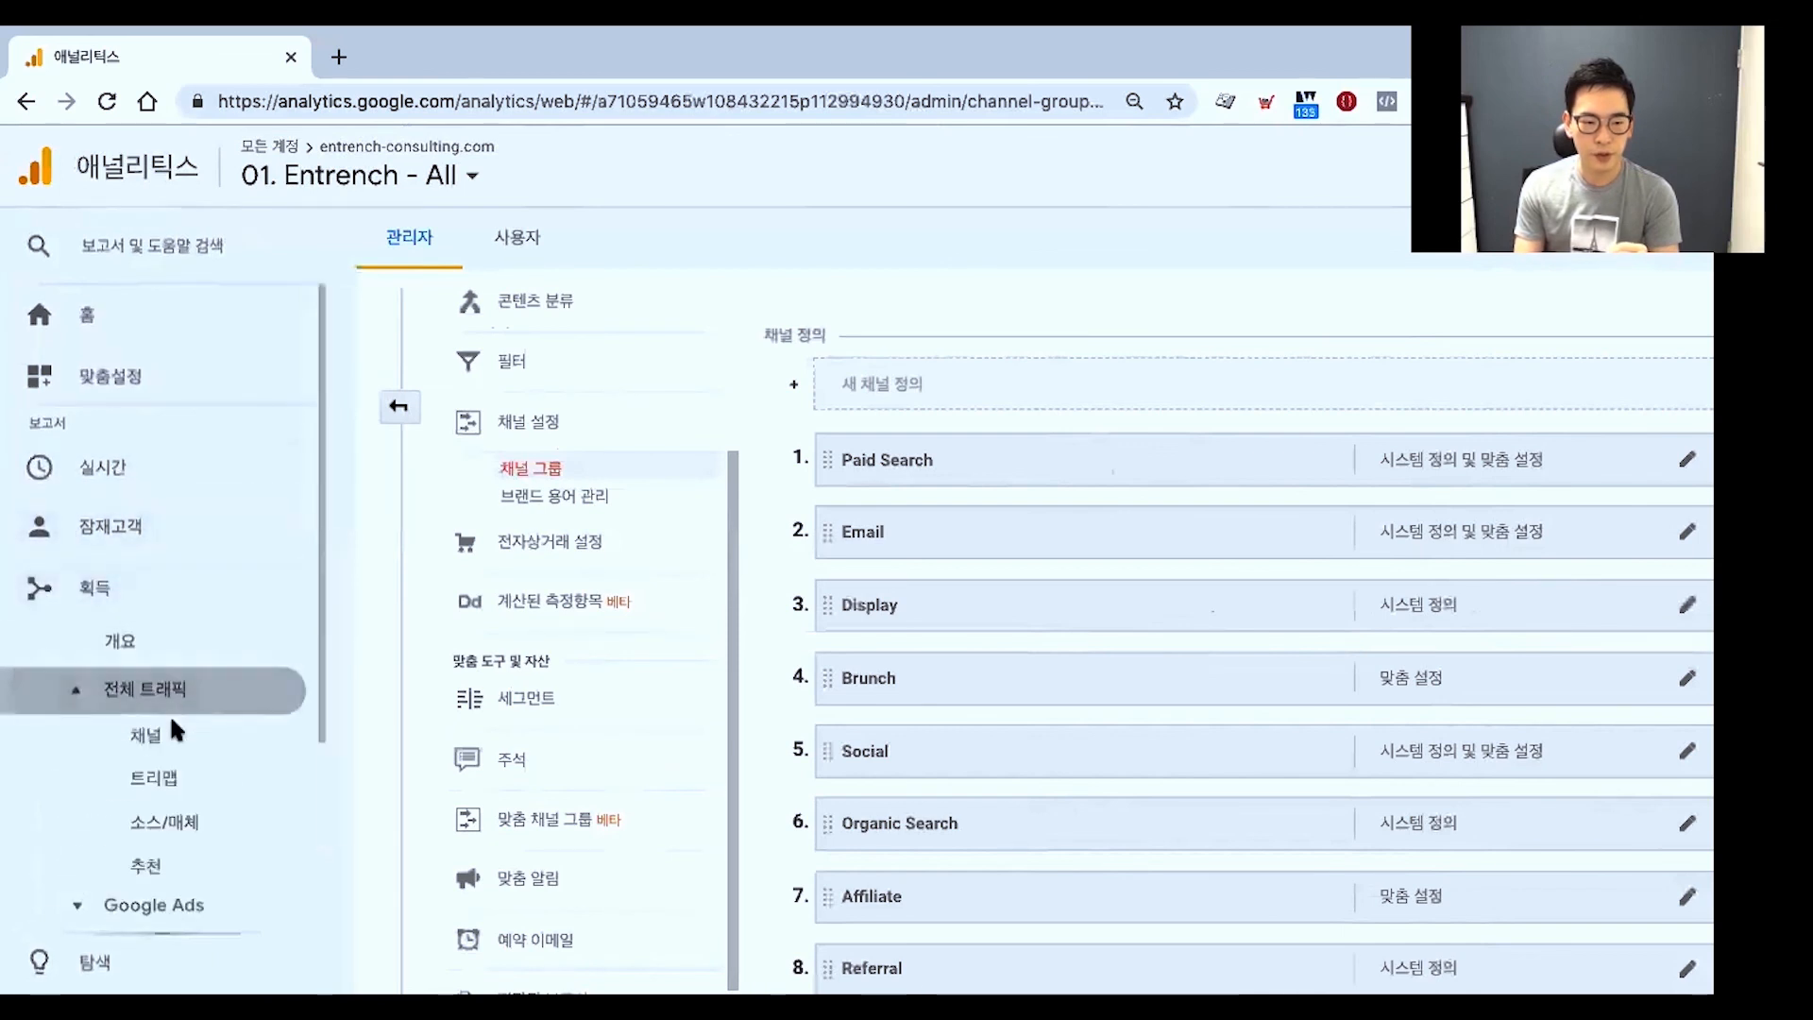
pyautogui.click(210, 747)
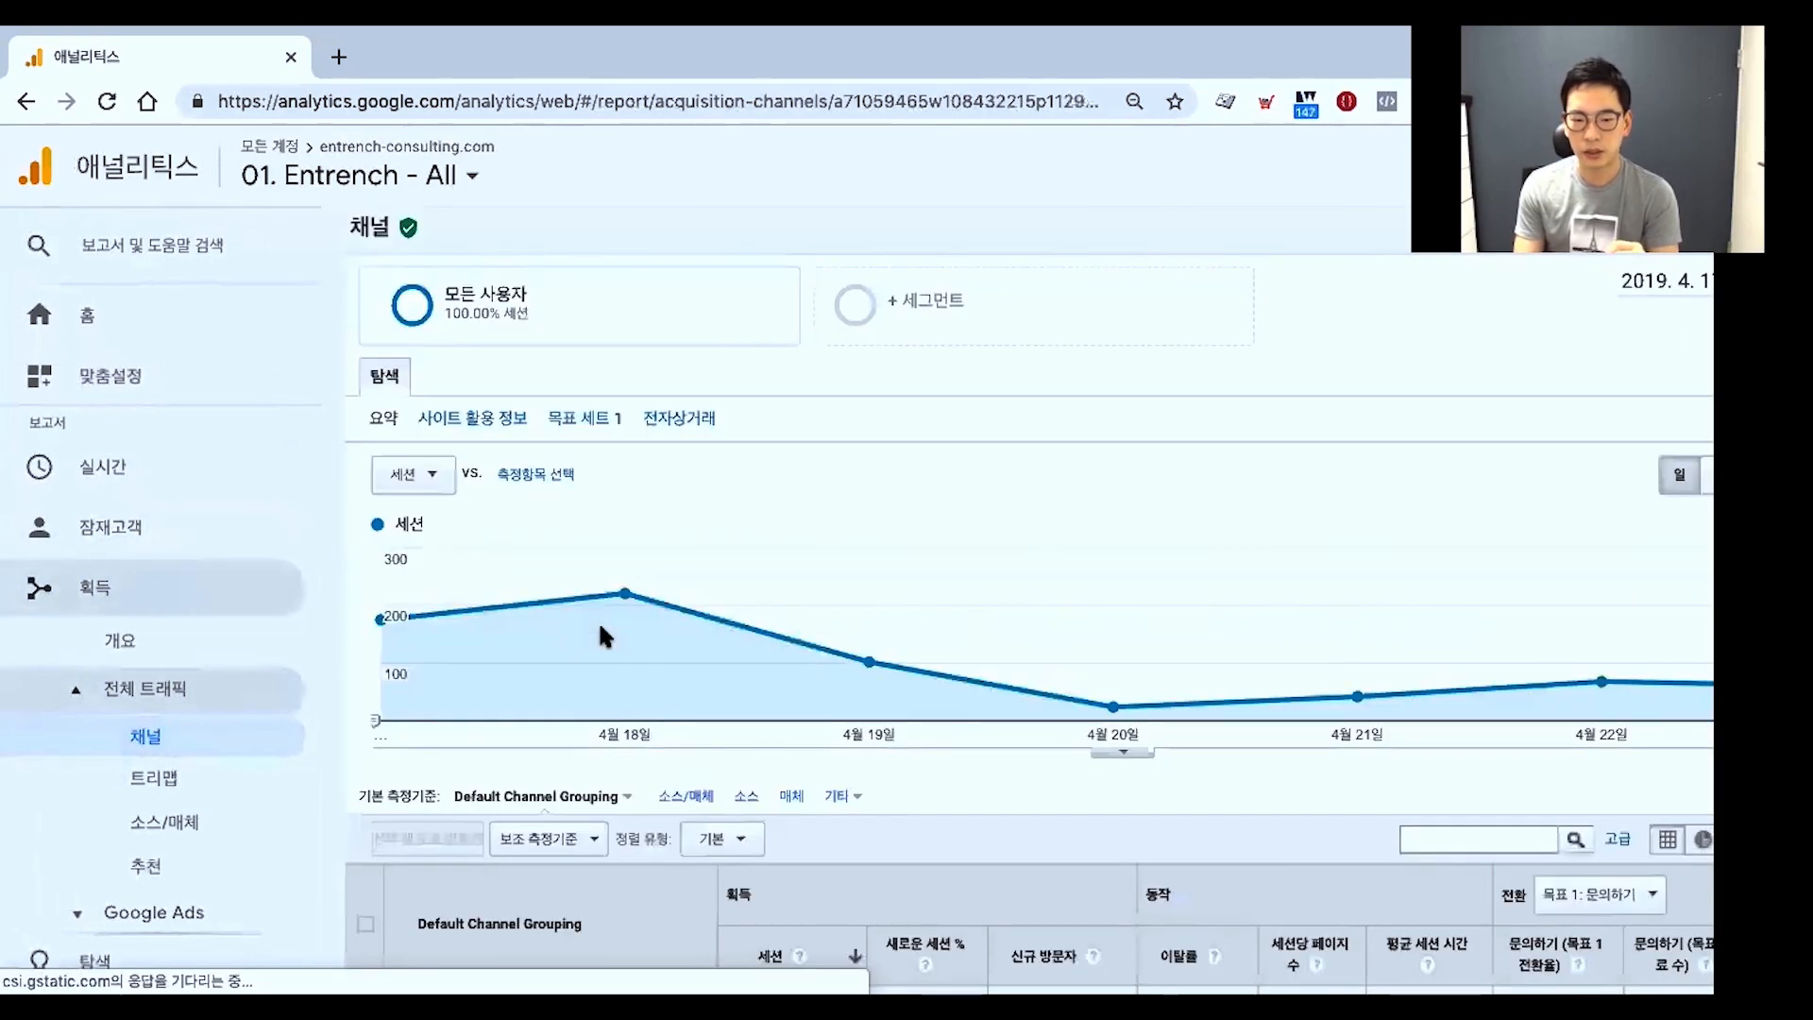
pyautogui.scroll(-5, 602, 627)
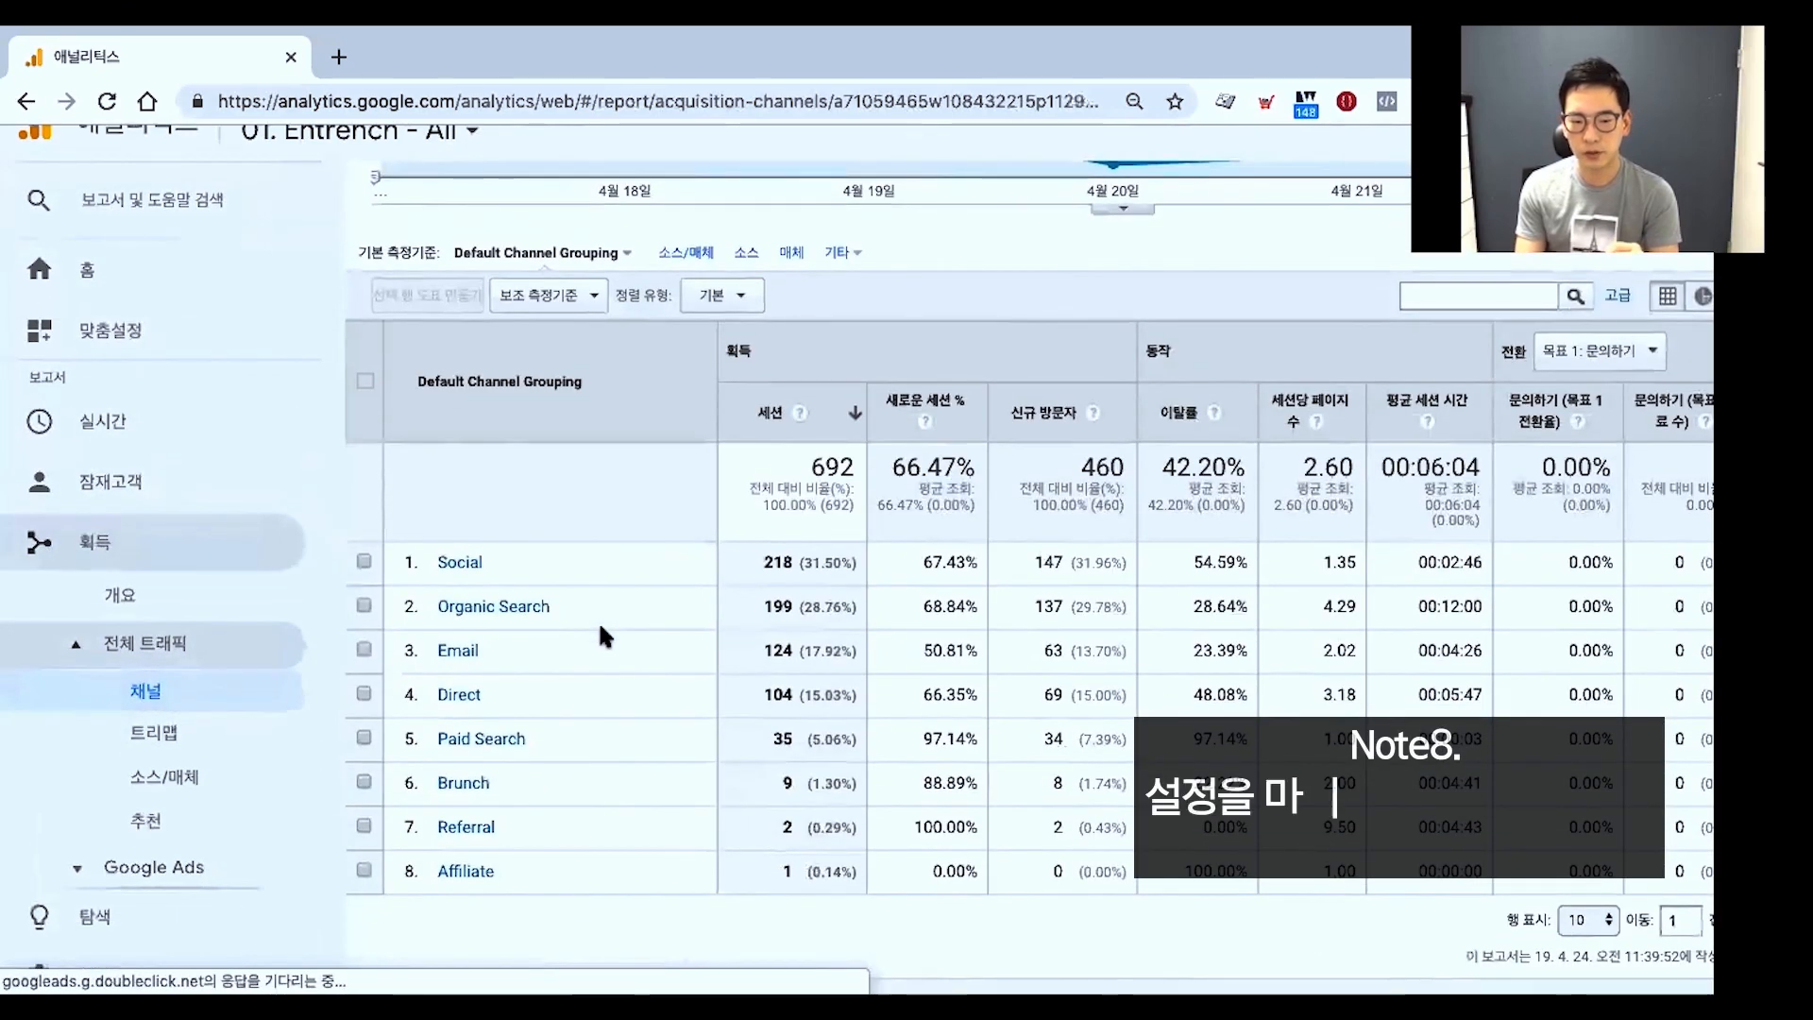
pyautogui.scroll(-1, 602, 628)
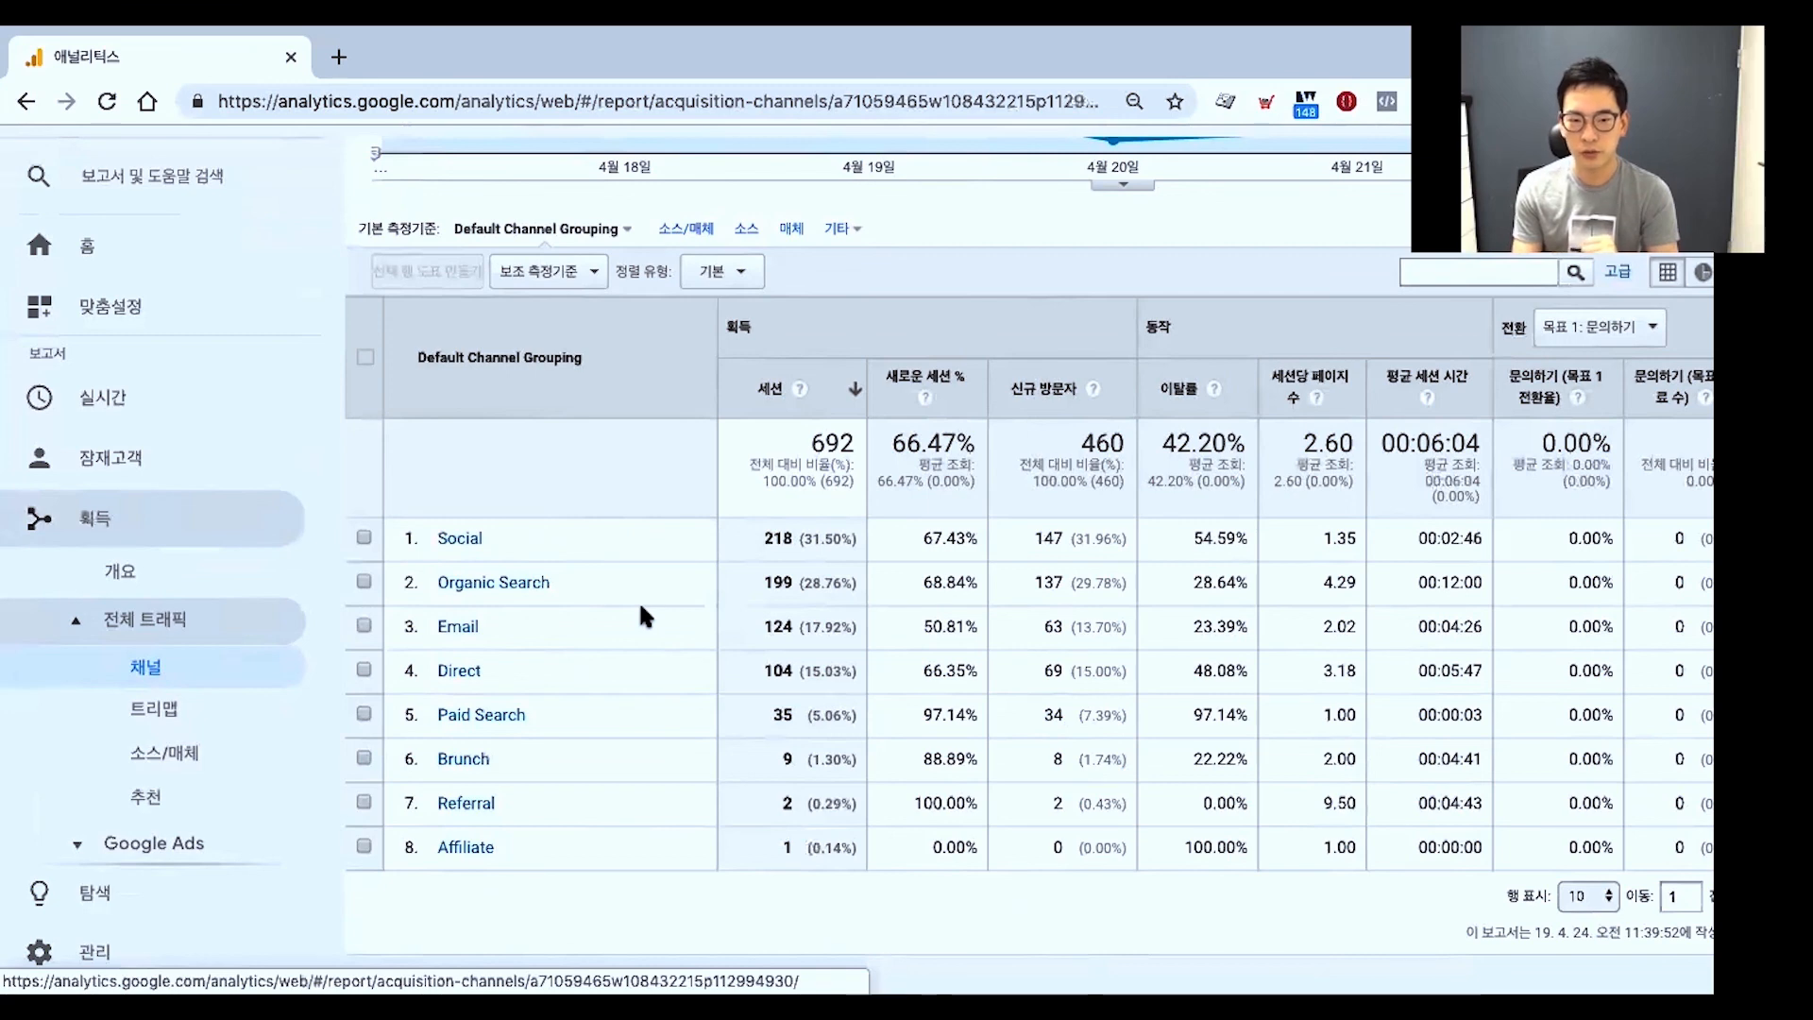
pyautogui.scroll(1, 640, 607)
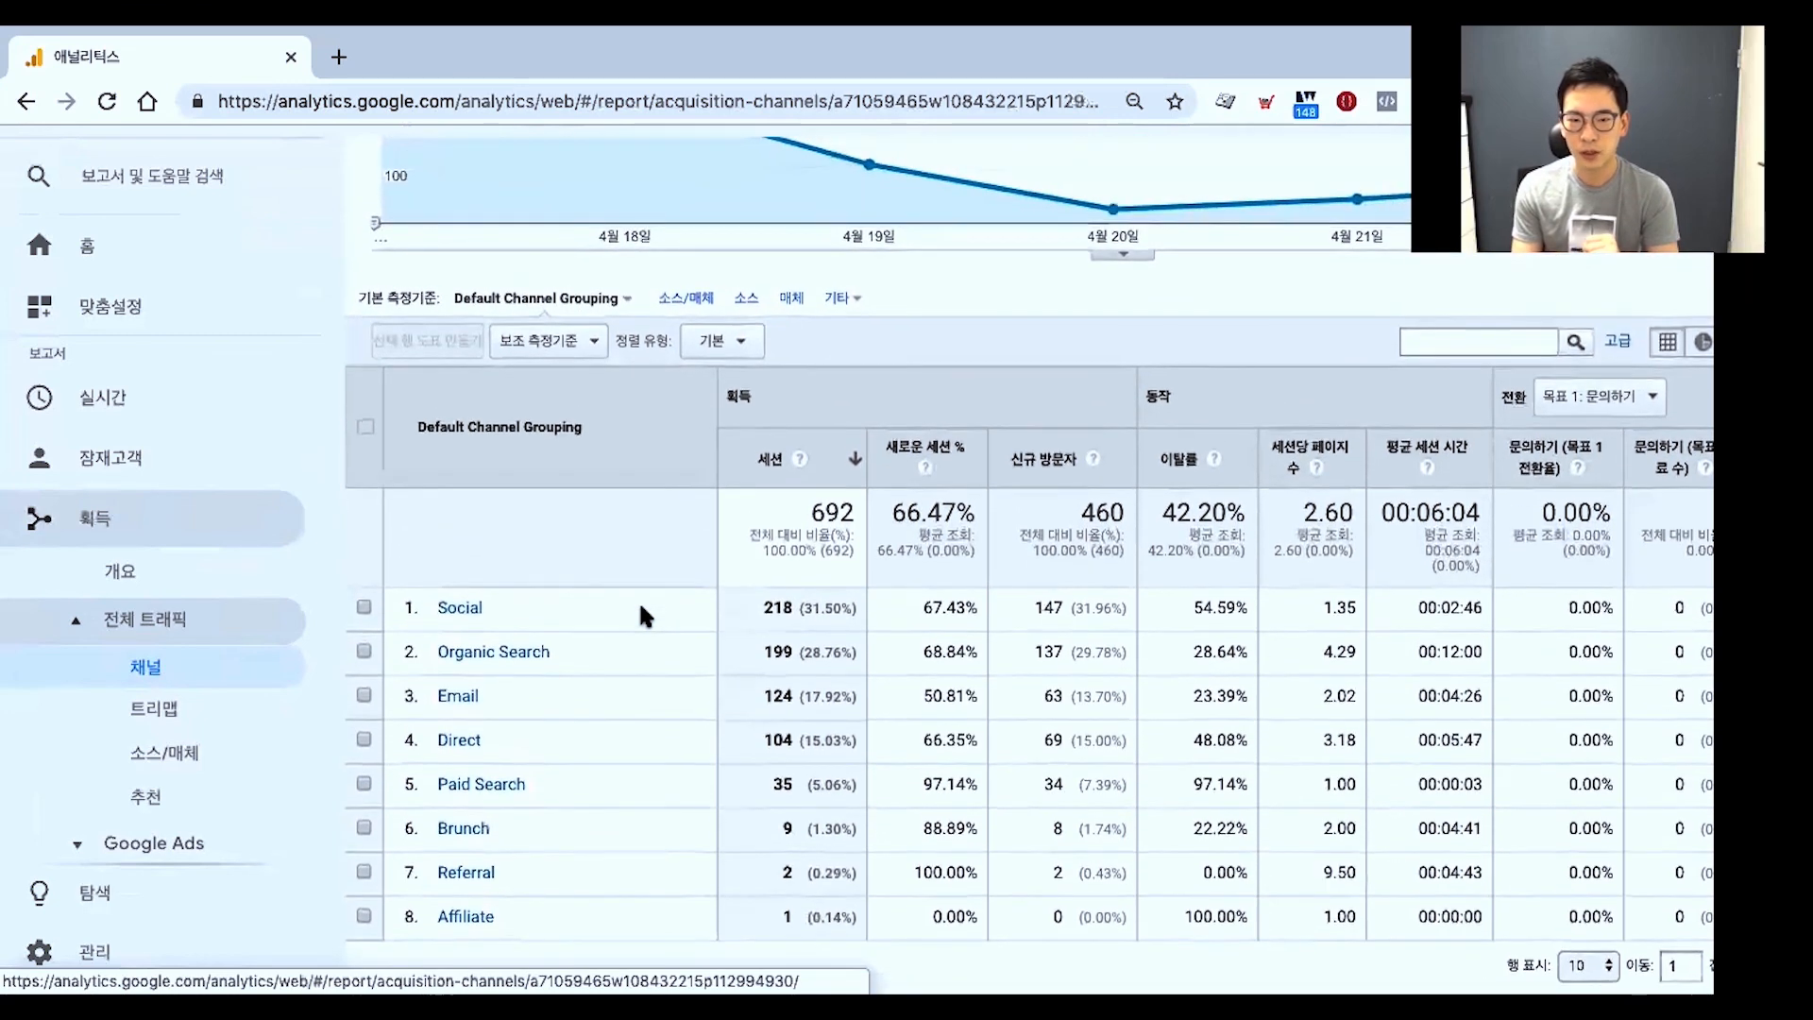
pyautogui.scroll(-1, 640, 607)
pyautogui.scroll(3, 638, 614)
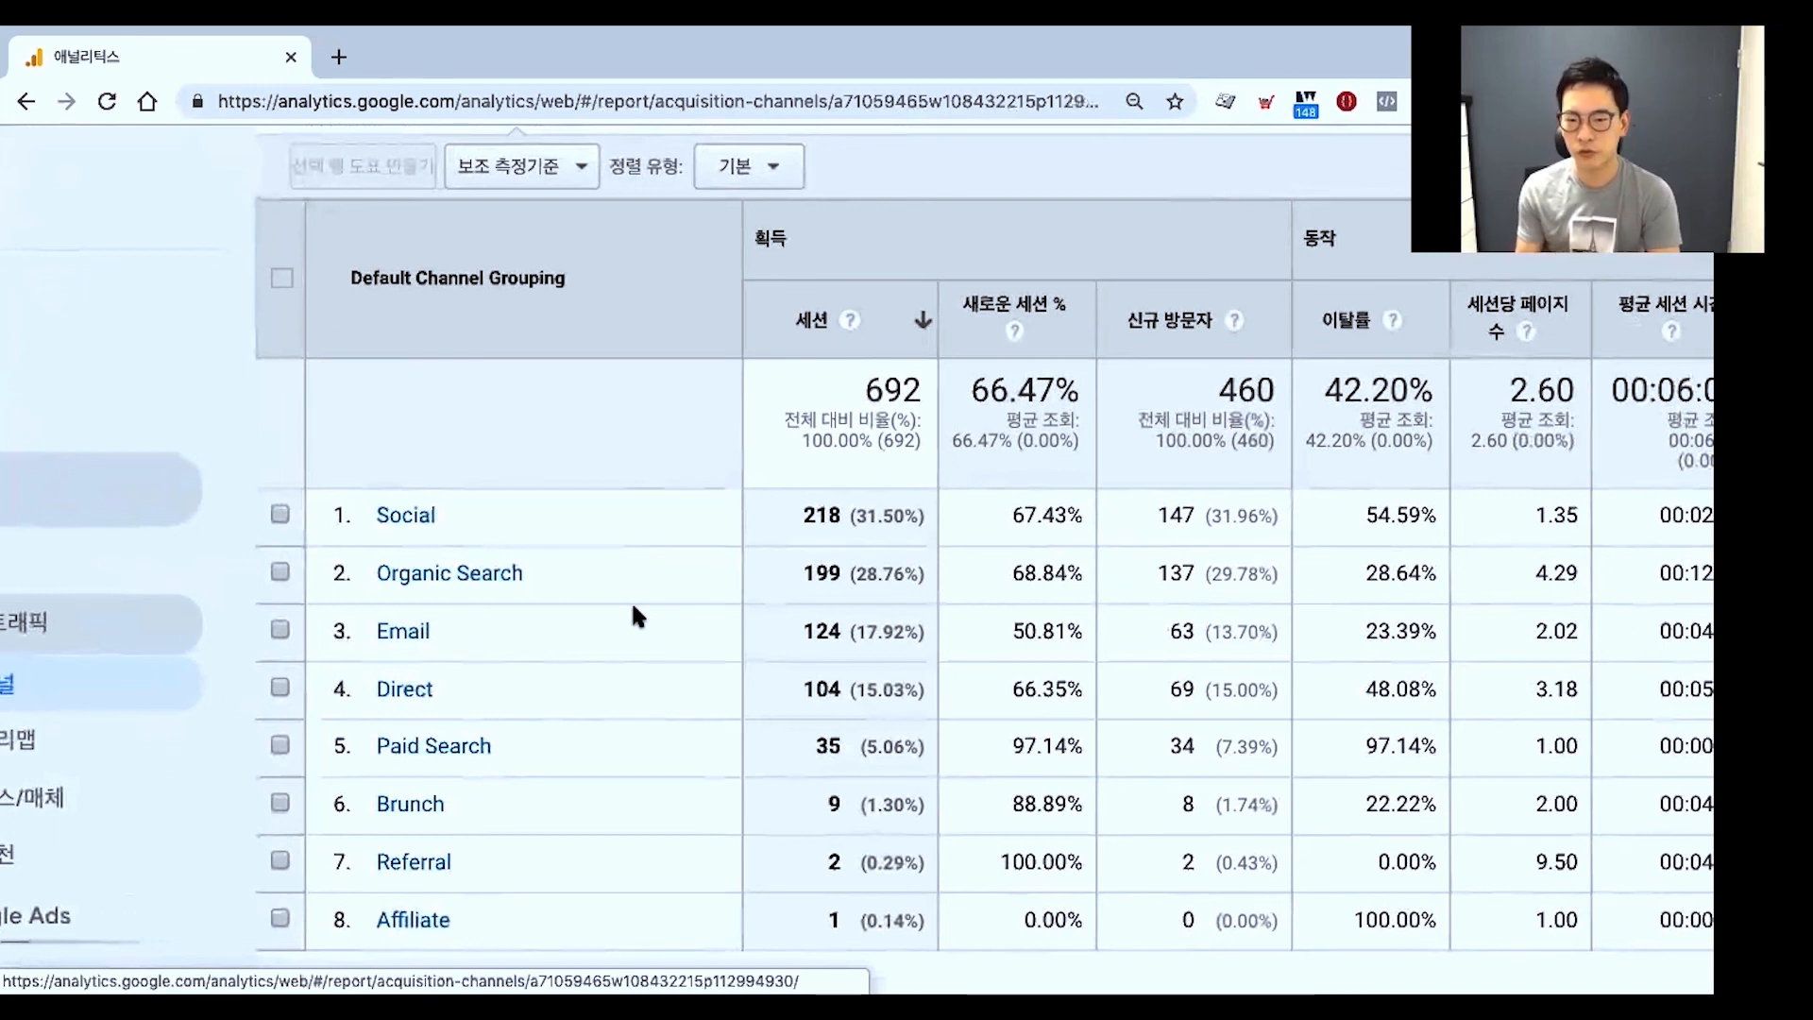
pyautogui.hscroll(3, 633, 614)
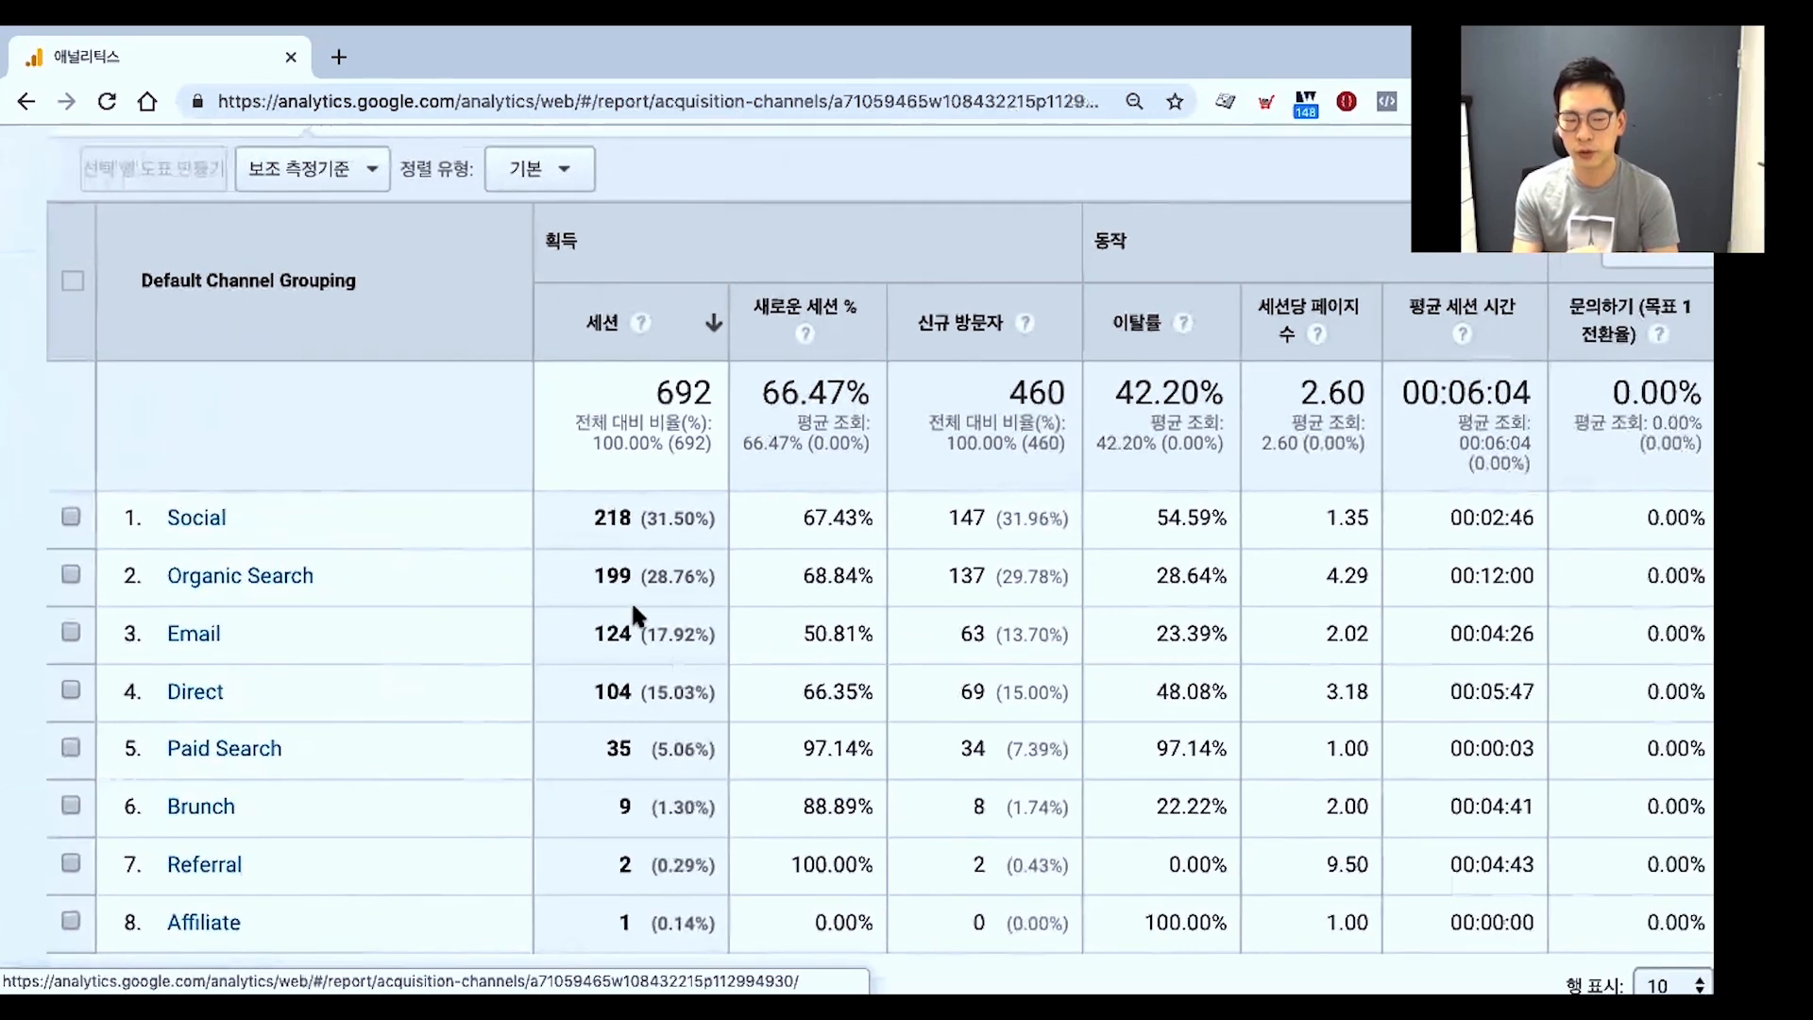